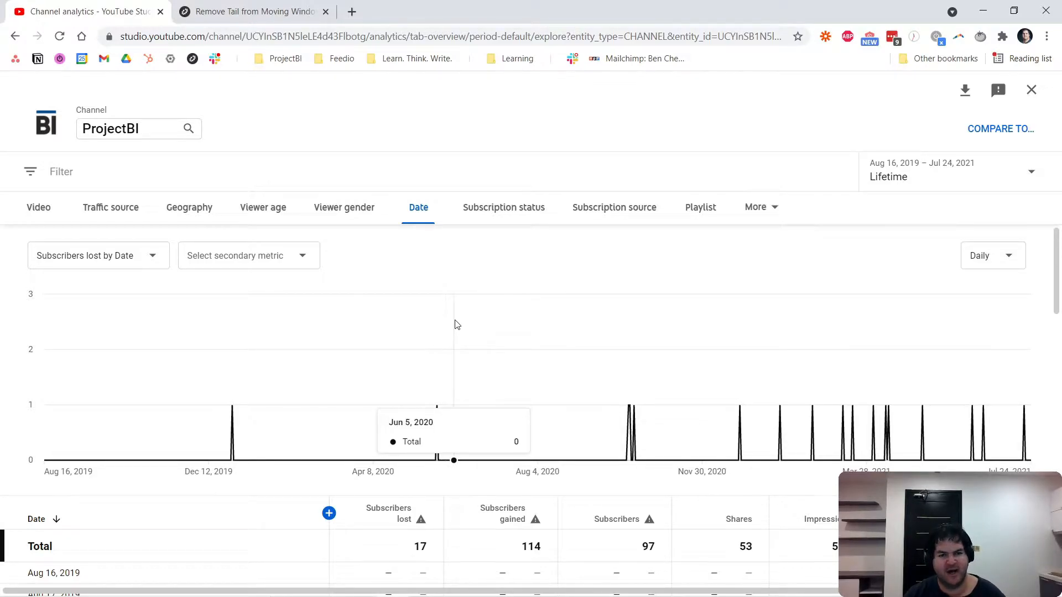
# Examine the lifetime subscribers-lost chart and the table's daily rows, from the first listed date to the end of the list
pyautogui.scroll(-9, 455, 325)
pyautogui.scroll(-7, 569, 423)
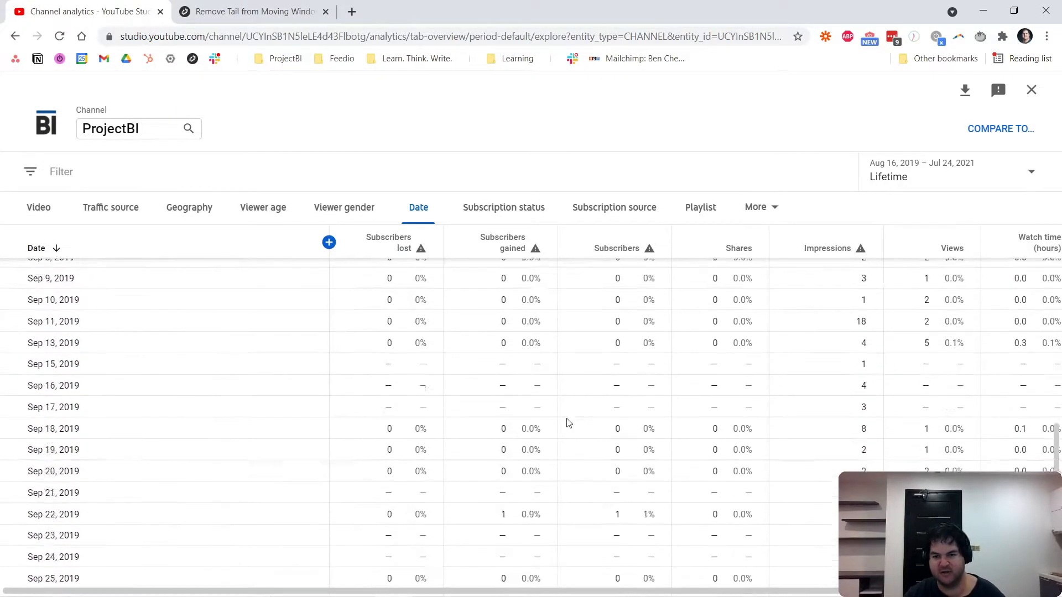
pyautogui.scroll(16, 569, 423)
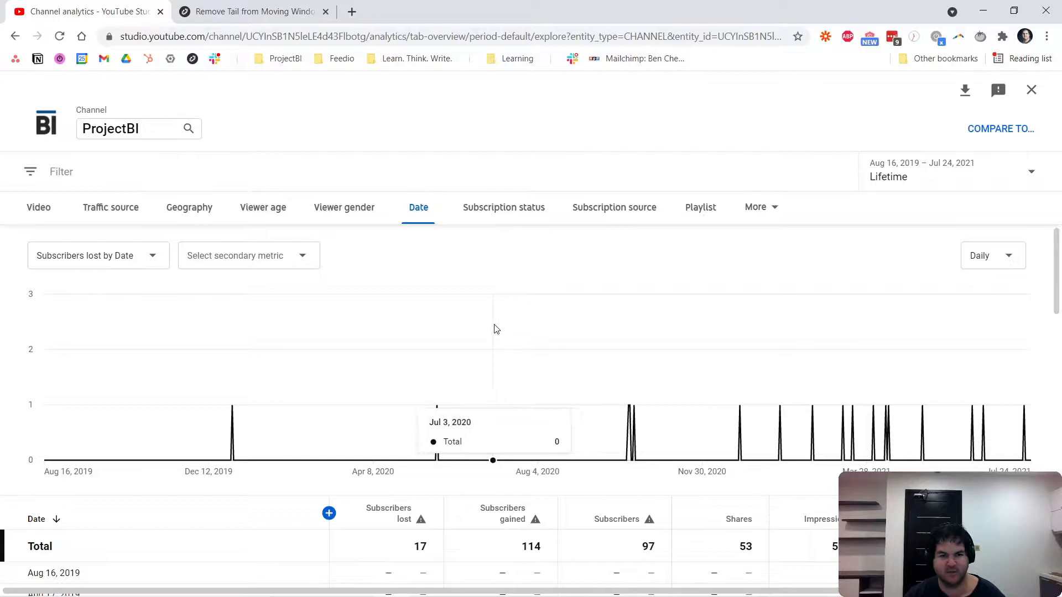
pyautogui.scroll(-3, 496, 330)
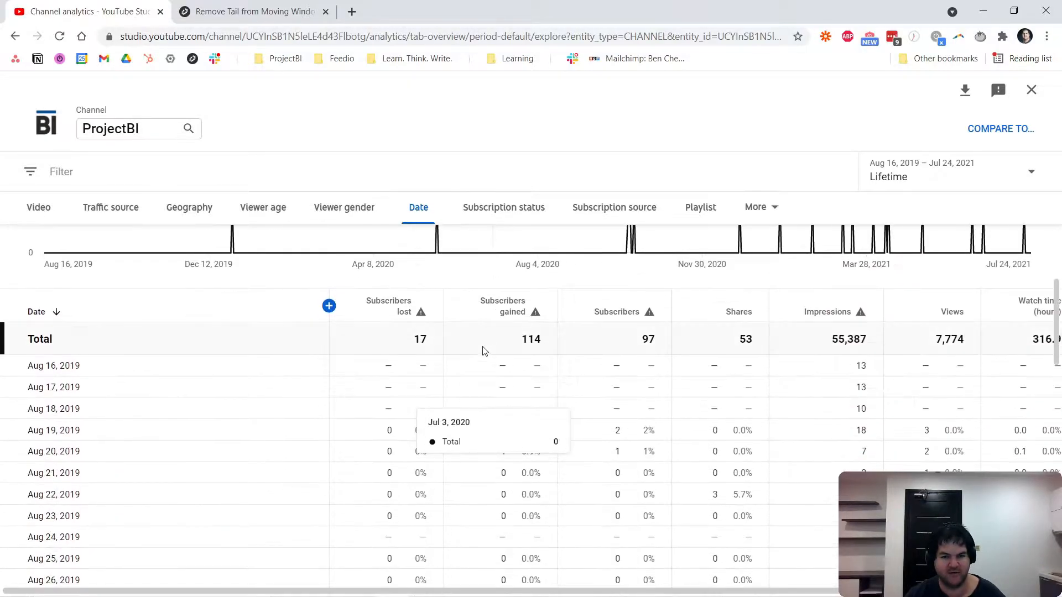
pyautogui.scroll(-12, 484, 352)
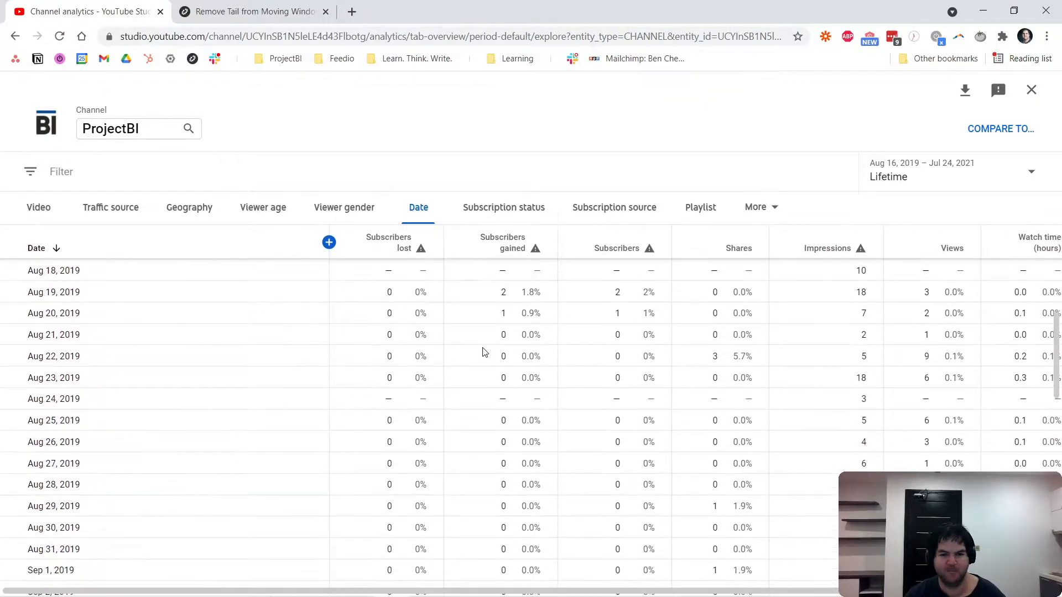
pyautogui.scroll(15, 483, 354)
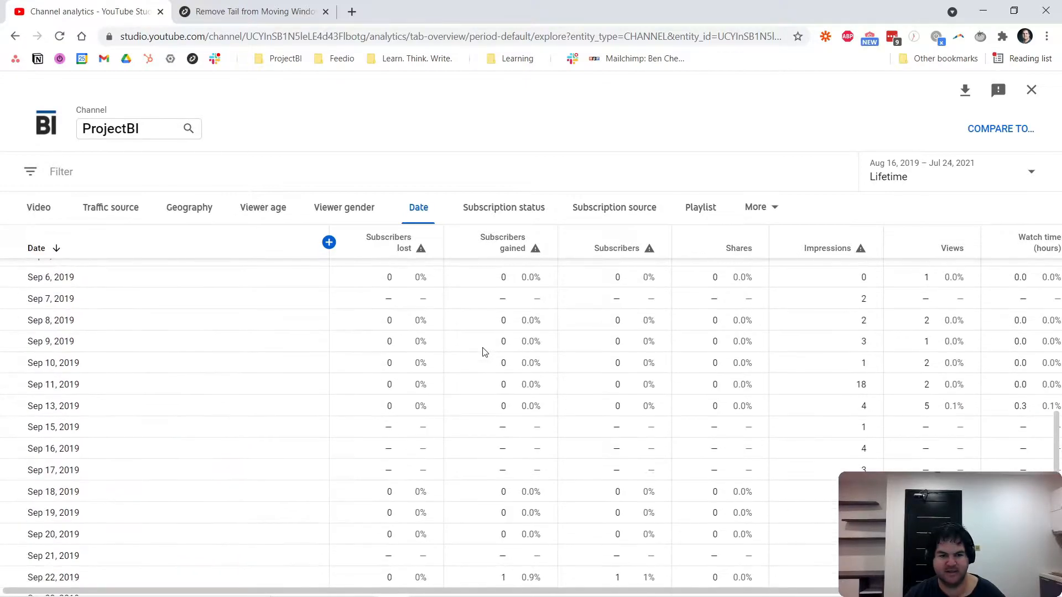
pyautogui.scroll(2, 481, 373)
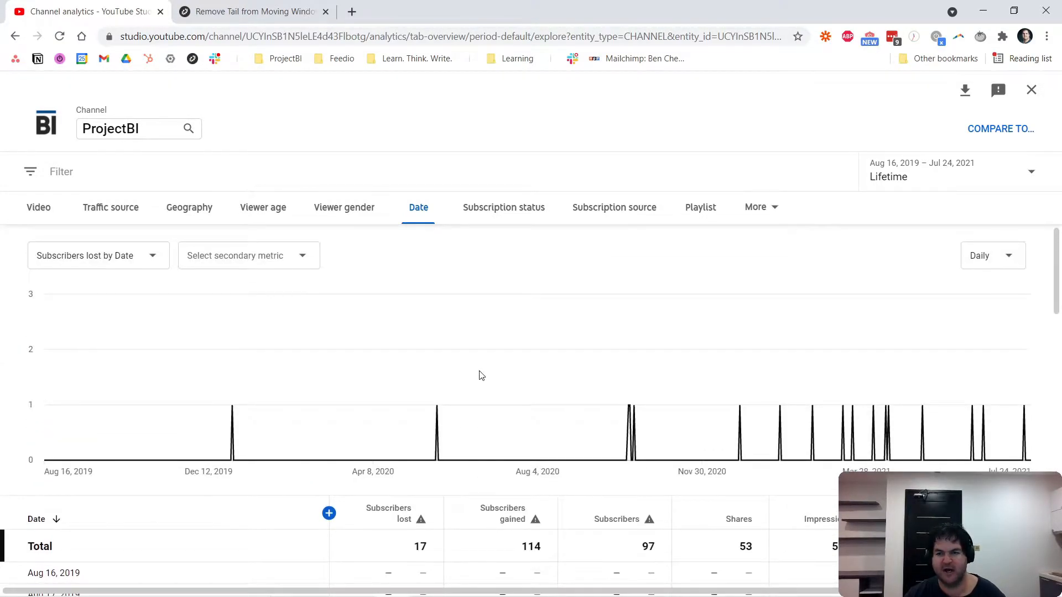
pyautogui.scroll(-4, 285, 393)
pyautogui.moveTo(92, 366); pyautogui.dragTo(25, 372)
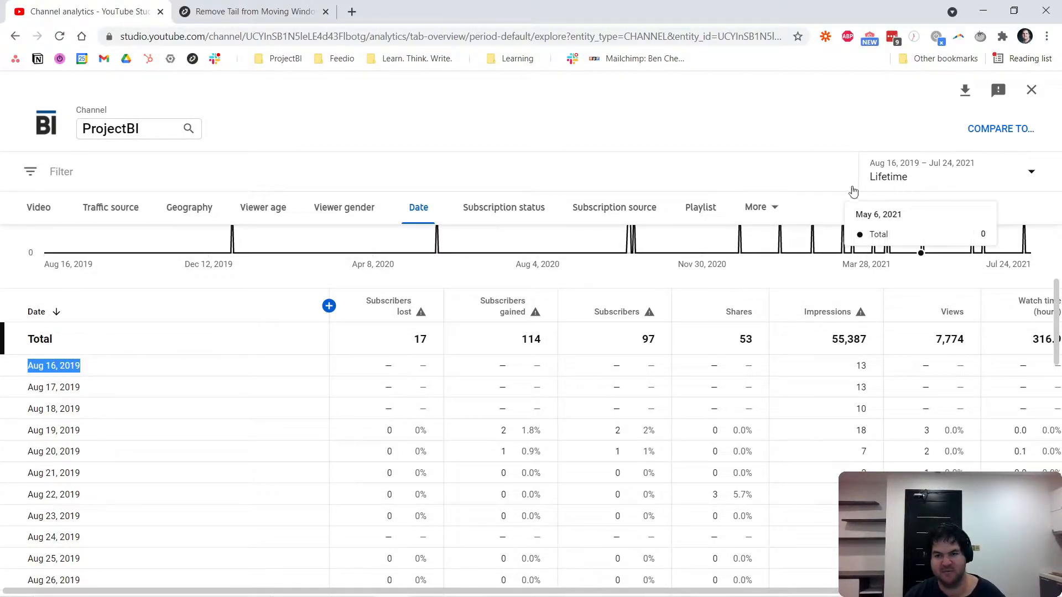
pyautogui.click(197, 387)
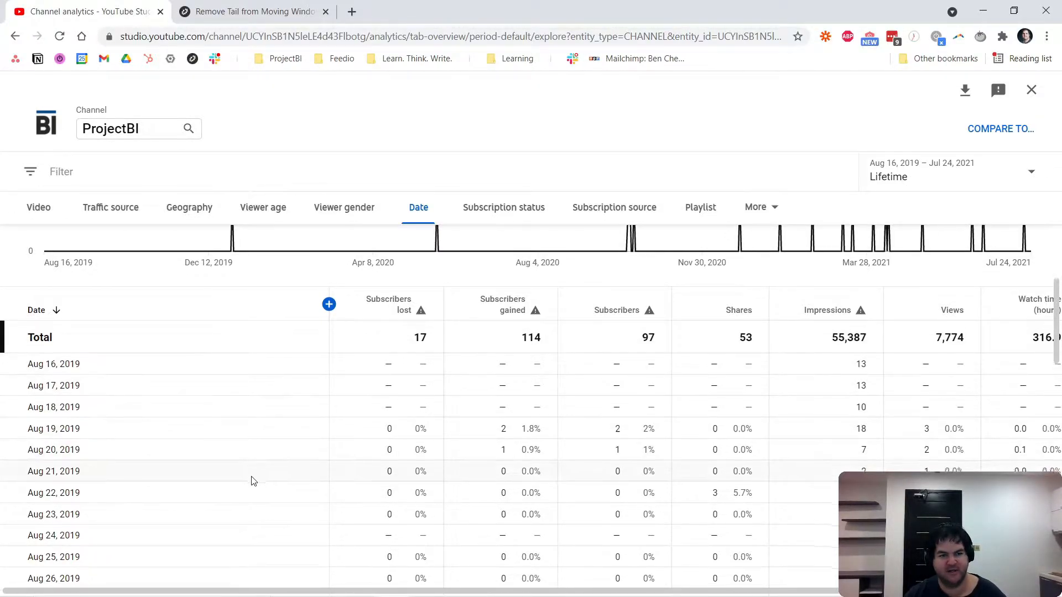
pyautogui.scroll(-15, 251, 482)
pyautogui.moveTo(29, 557); pyautogui.dragTo(294, 564)
pyautogui.click(319, 560)
pyautogui.scroll(15, 339, 479)
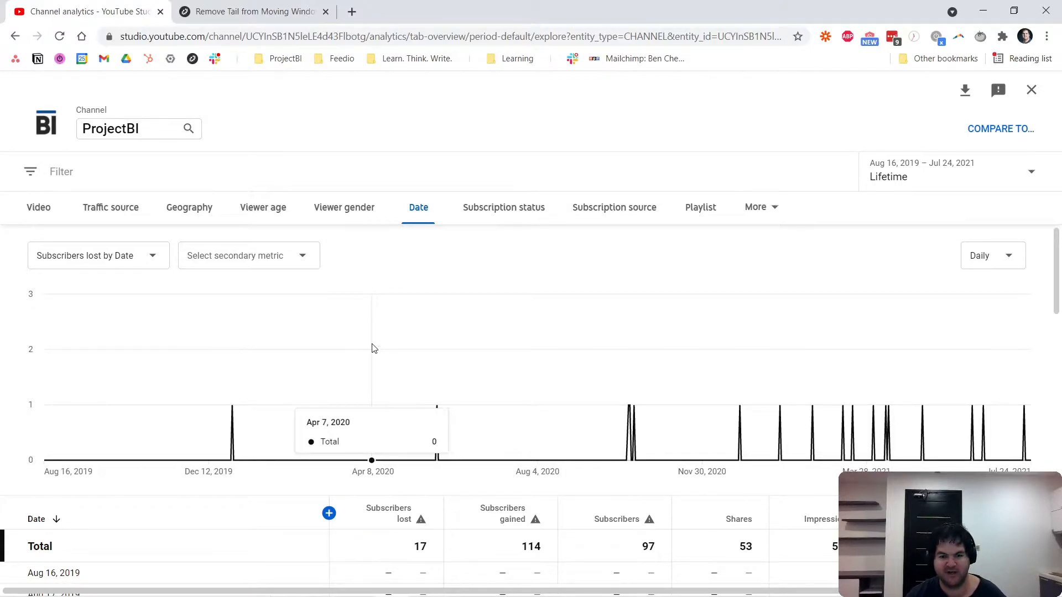
# Examine the table's metric columns across to average view duration, along with the totals row and the daily figures
pyautogui.scroll(-5, 371, 348)
pyautogui.moveTo(581, 591); pyautogui.dragTo(699, 593)
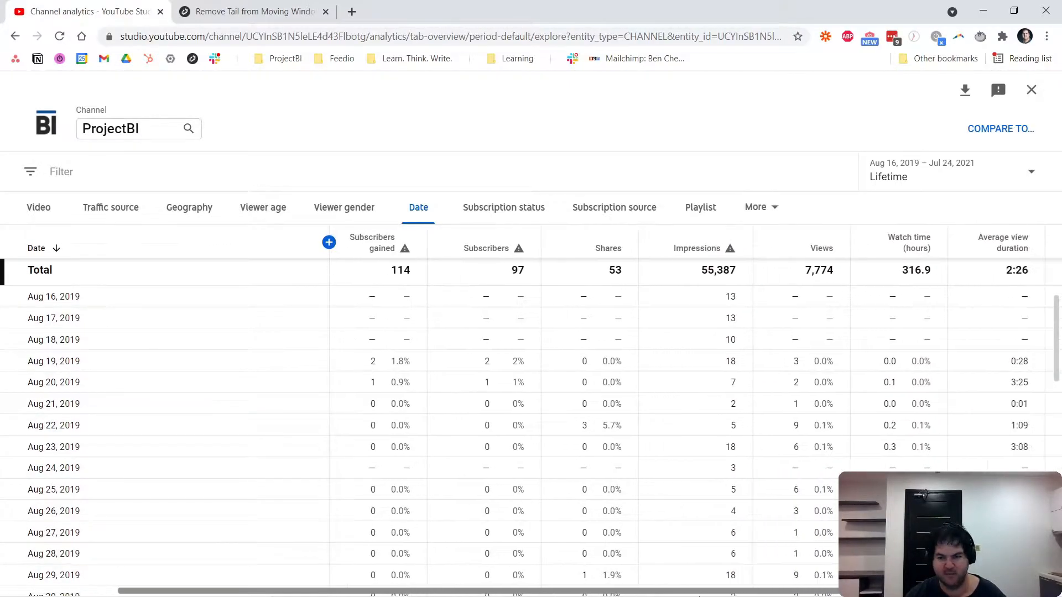
pyautogui.moveTo(615, 594); pyautogui.dragTo(439, 492)
pyautogui.scroll(-10, 474, 415)
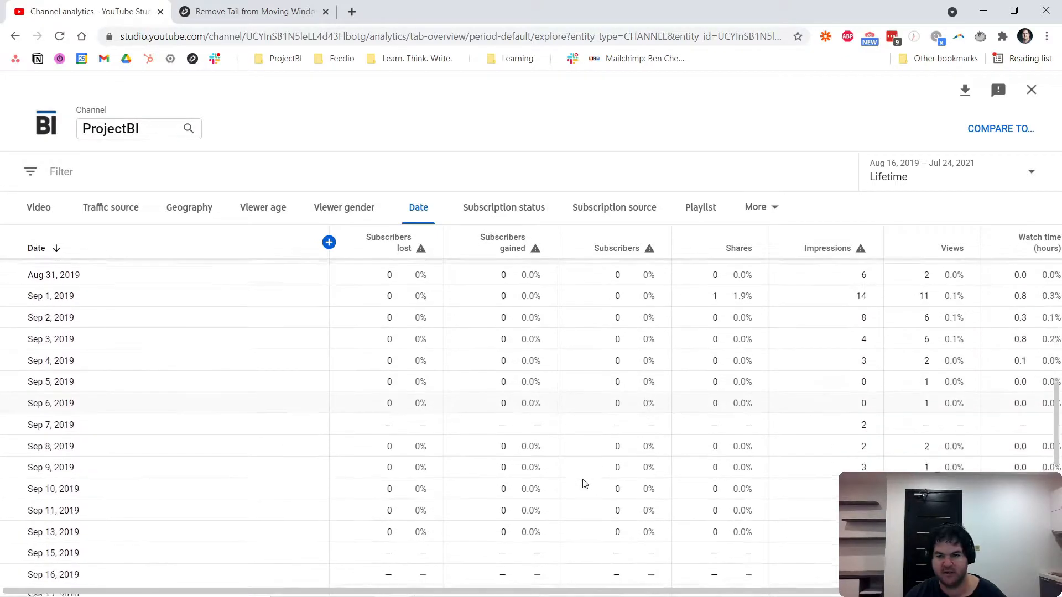
pyautogui.scroll(-4, 585, 484)
pyautogui.scroll(20, 608, 486)
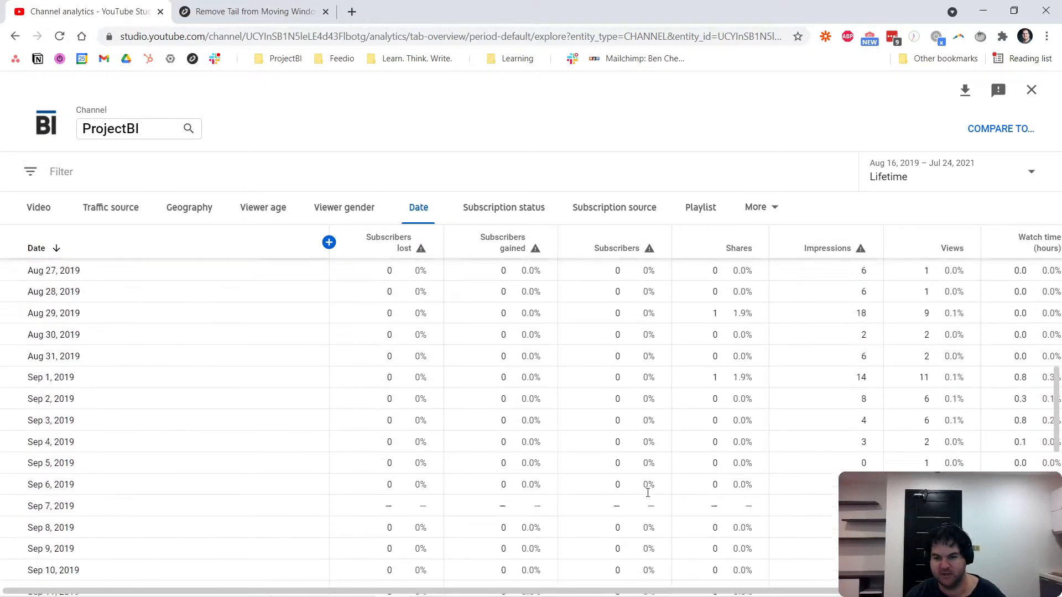
pyautogui.scroll(-5, 673, 457)
pyautogui.scroll(2, 673, 455)
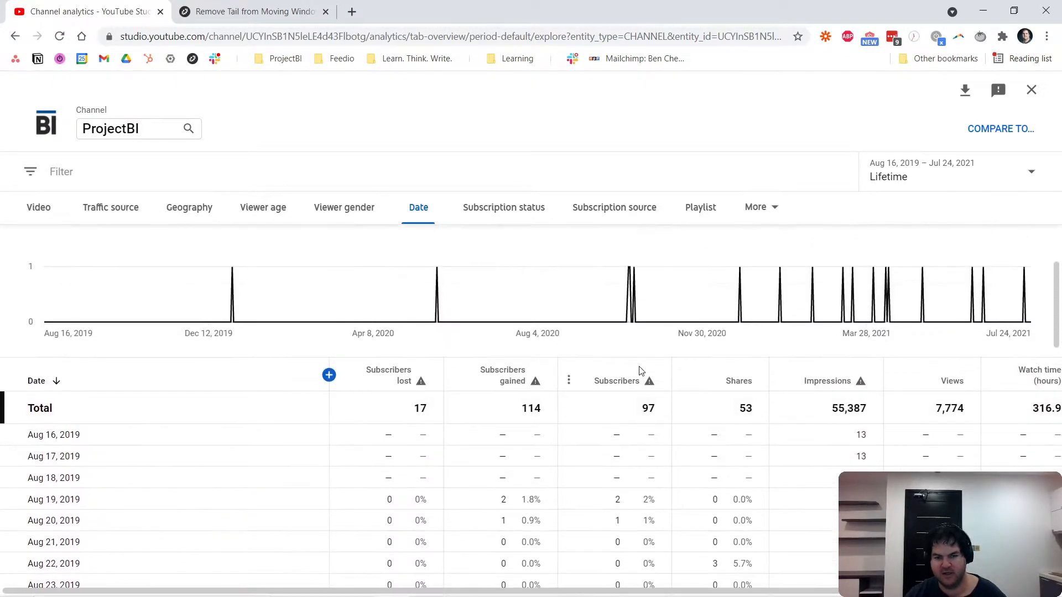
pyautogui.moveTo(651, 388)
pyautogui.scroll(3, 354, 428)
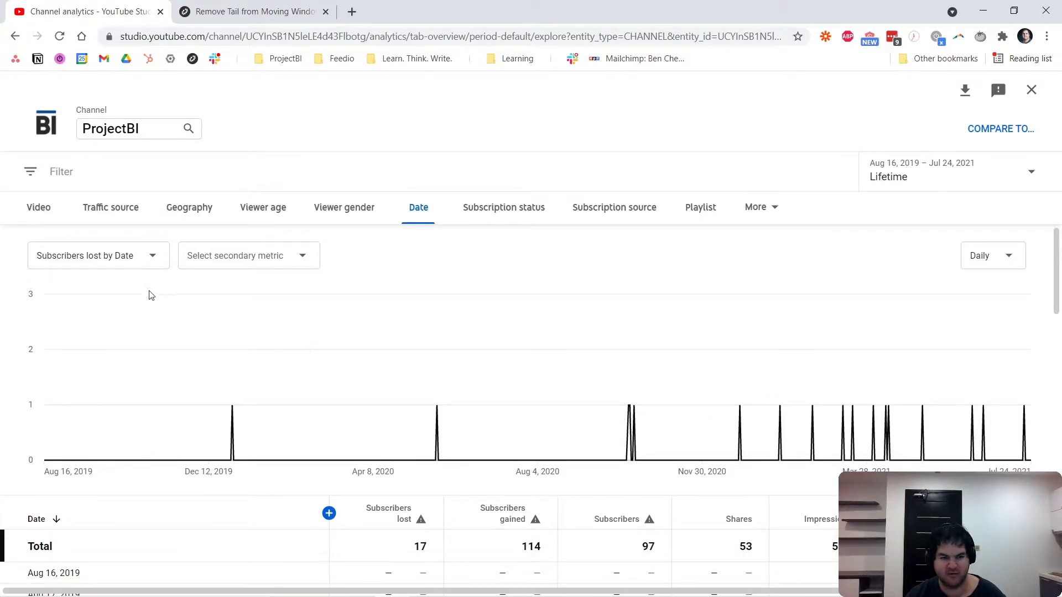
pyautogui.scroll(-9, 201, 450)
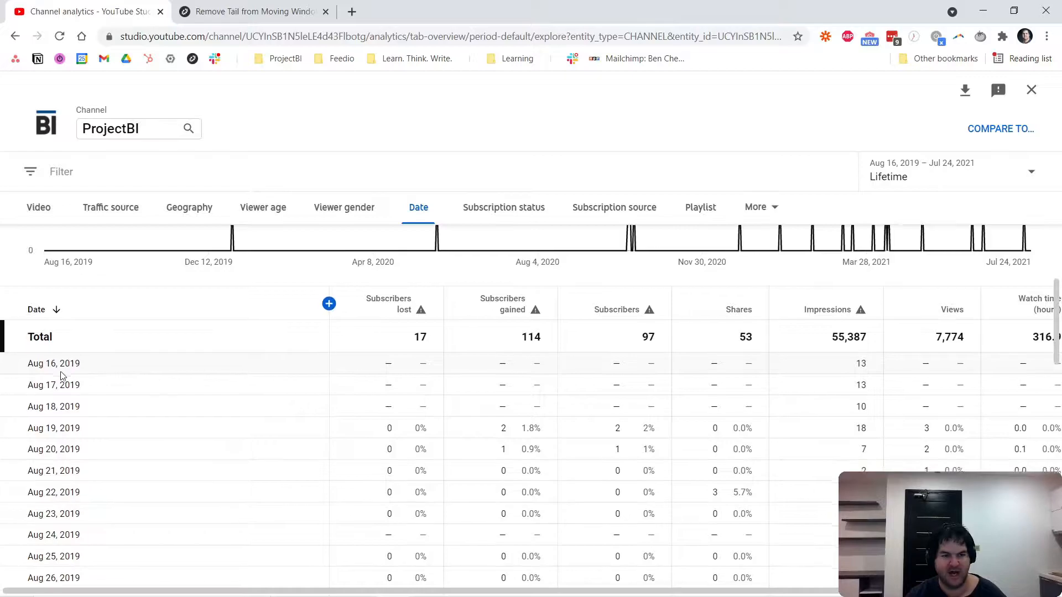
pyautogui.scroll(-10, 53, 398)
pyautogui.scroll(8, 57, 476)
pyautogui.scroll(10, 57, 477)
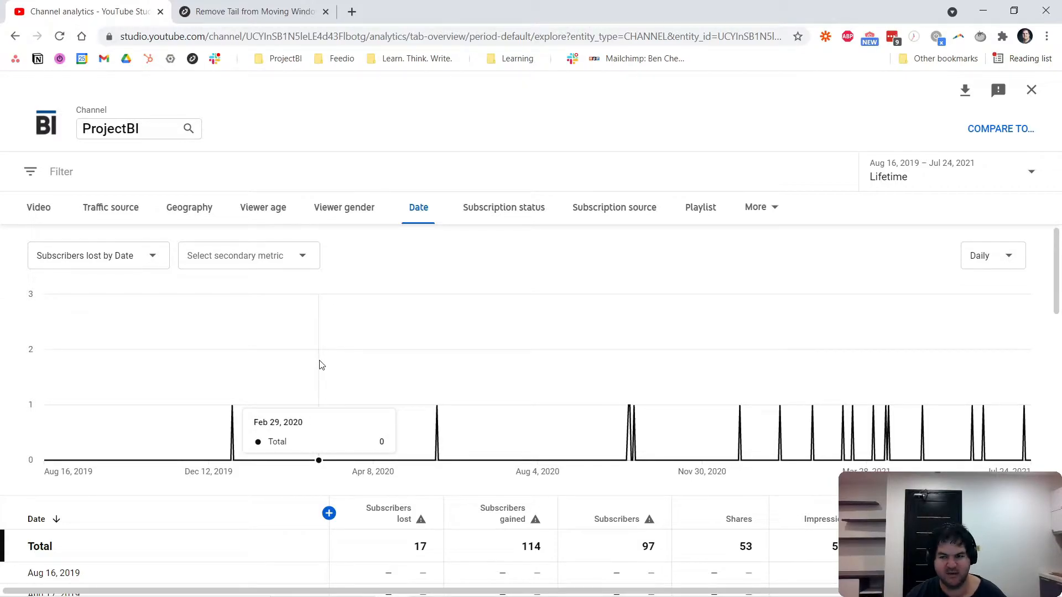
# Check which secondary metrics the chart offers and which additional report breakdowns are available, without choosing any
pyautogui.click(292, 255)
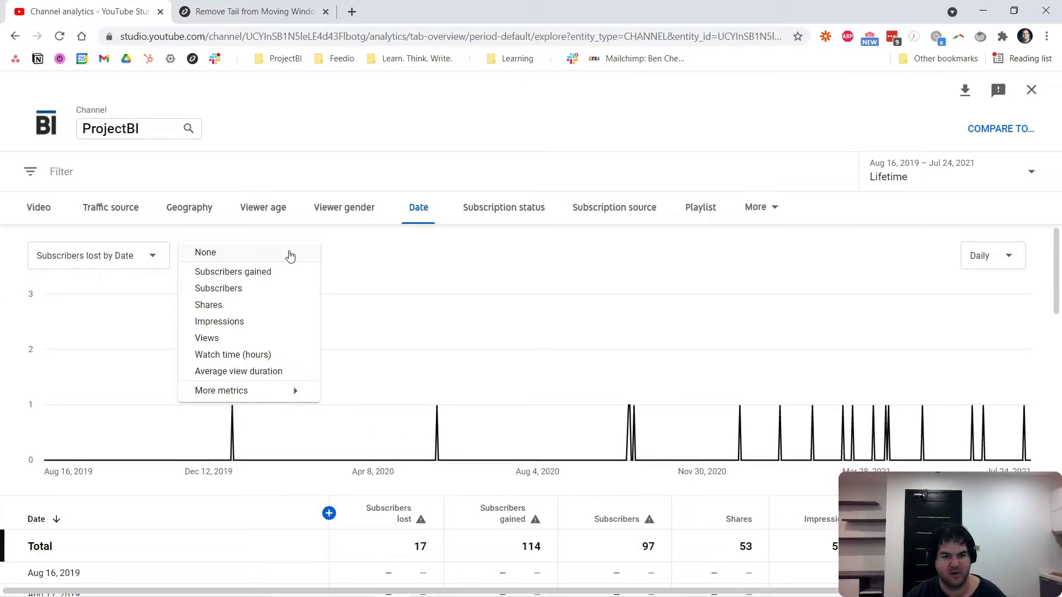
pyautogui.click(426, 295)
pyautogui.scroll(-4, 238, 370)
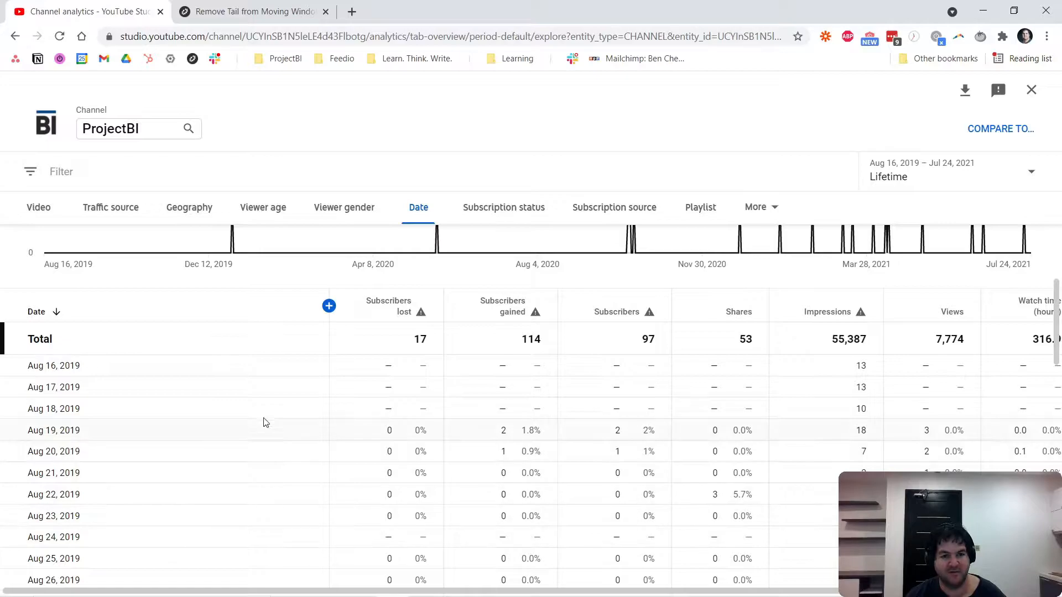
pyautogui.scroll(4, 339, 422)
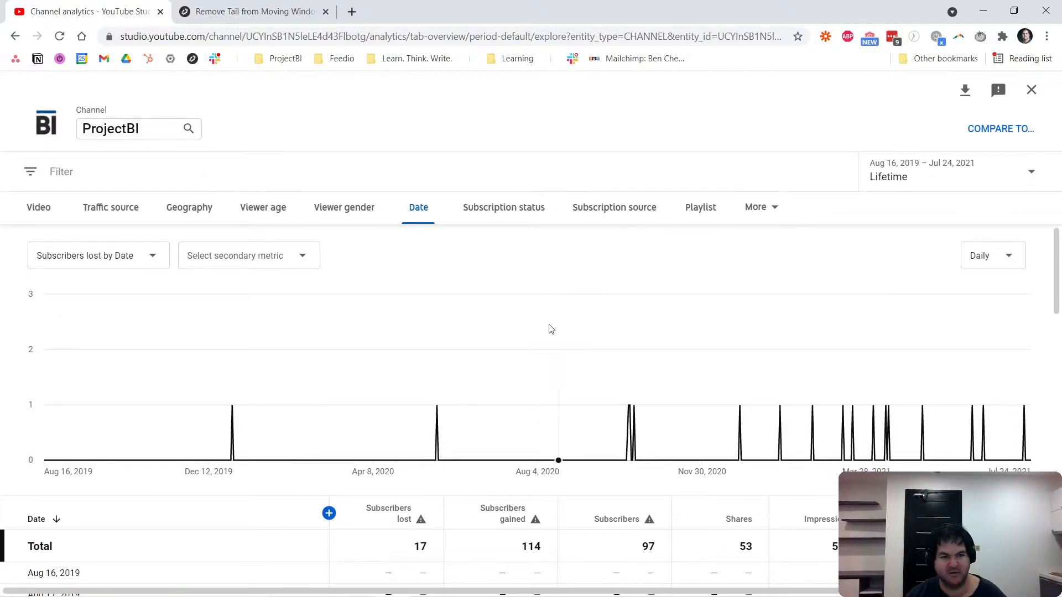
pyautogui.click(772, 208)
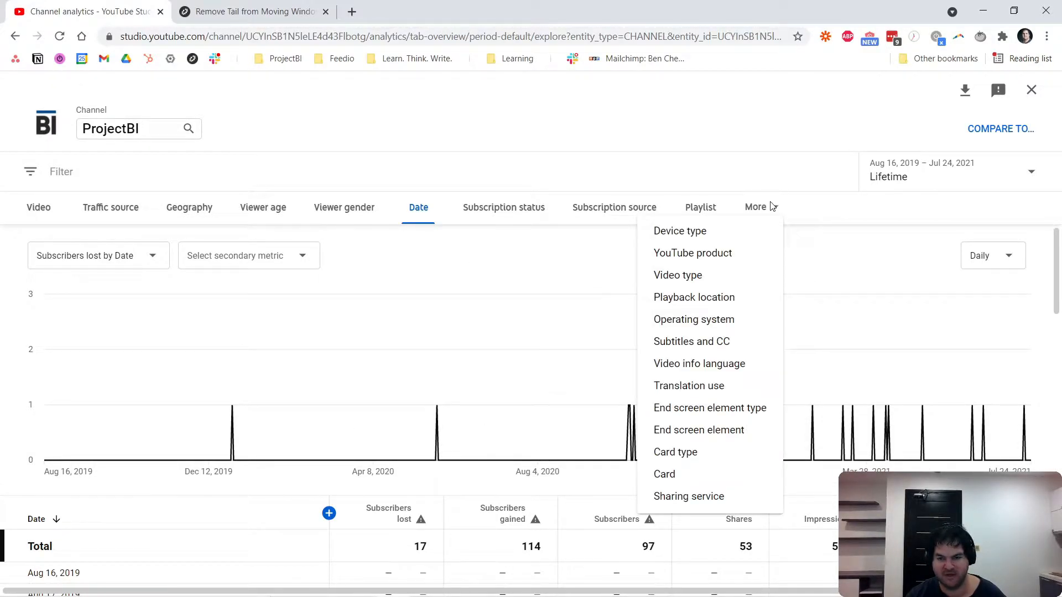
pyautogui.click(260, 405)
# Examine the daily subscriber, share, impression and view figures for August and September 2019
pyautogui.scroll(-5, 260, 406)
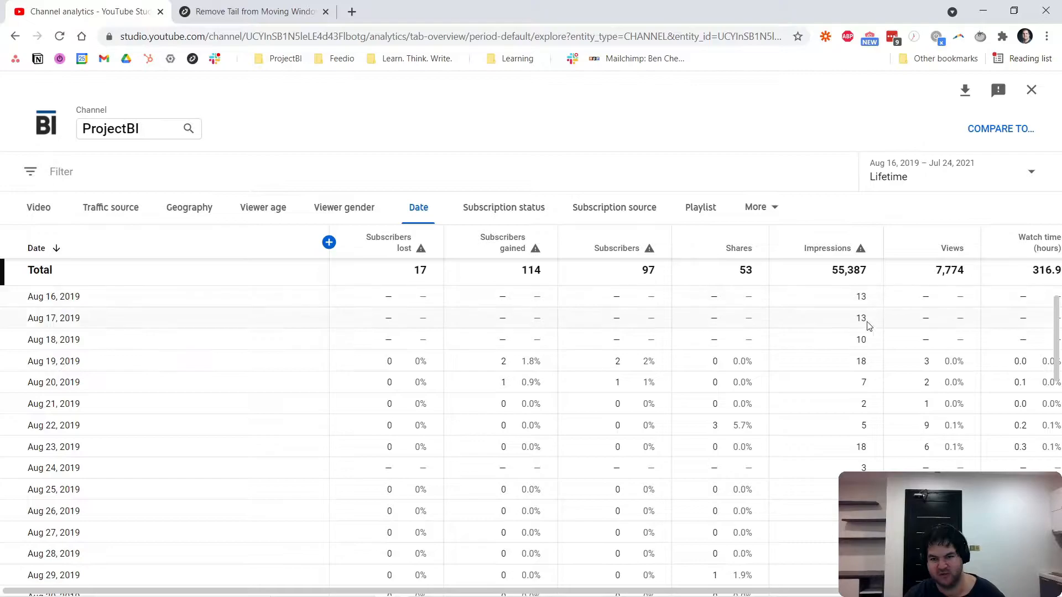
pyautogui.scroll(4, 872, 327)
pyautogui.scroll(-3, 865, 420)
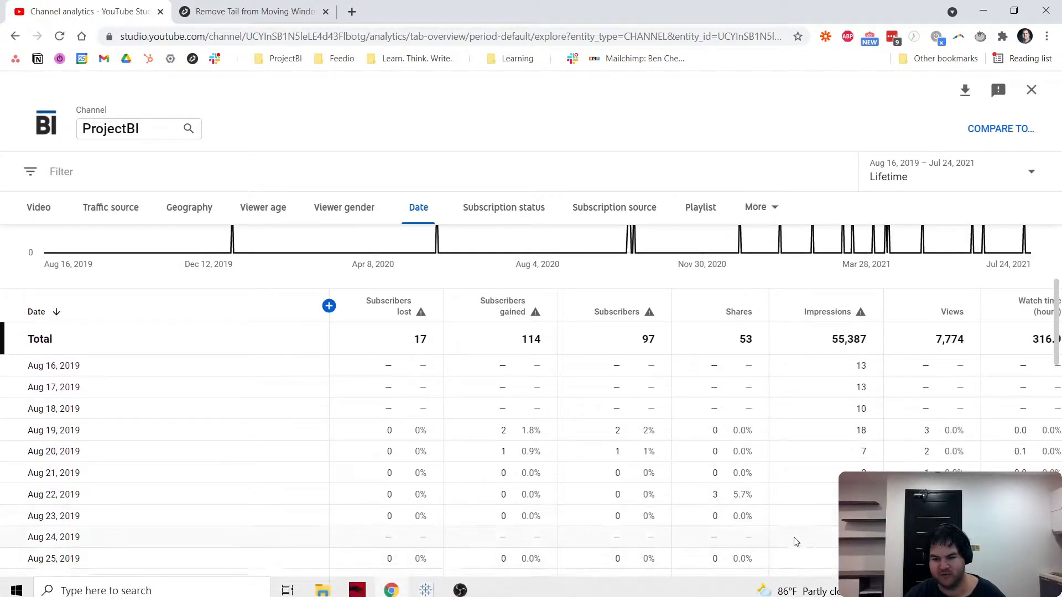
pyautogui.moveTo(782, 593); pyautogui.dragTo(554, 587)
pyautogui.scroll(-3, 134, 461)
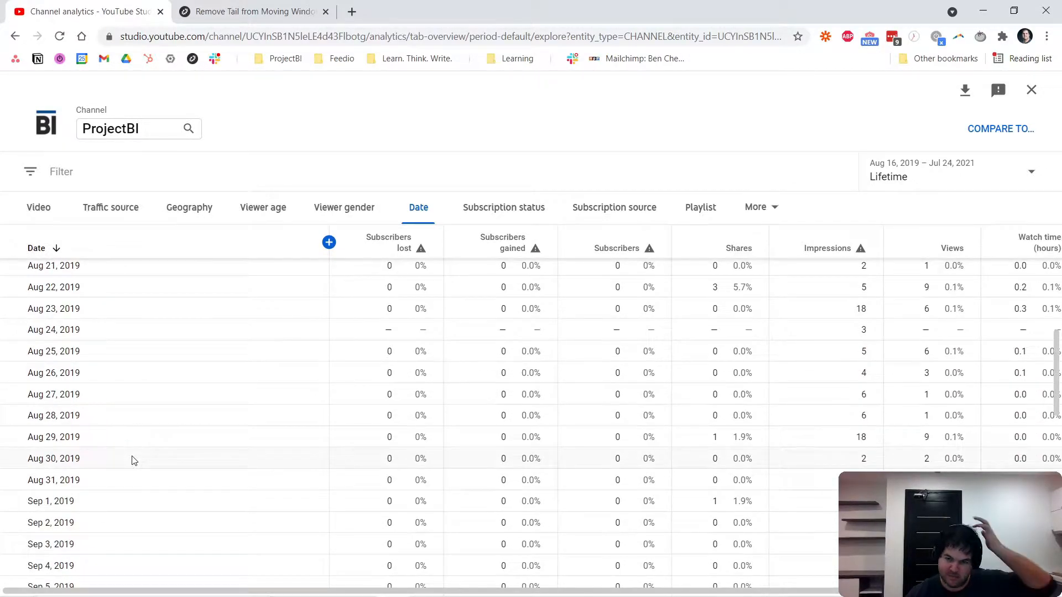
pyautogui.scroll(5, 138, 459)
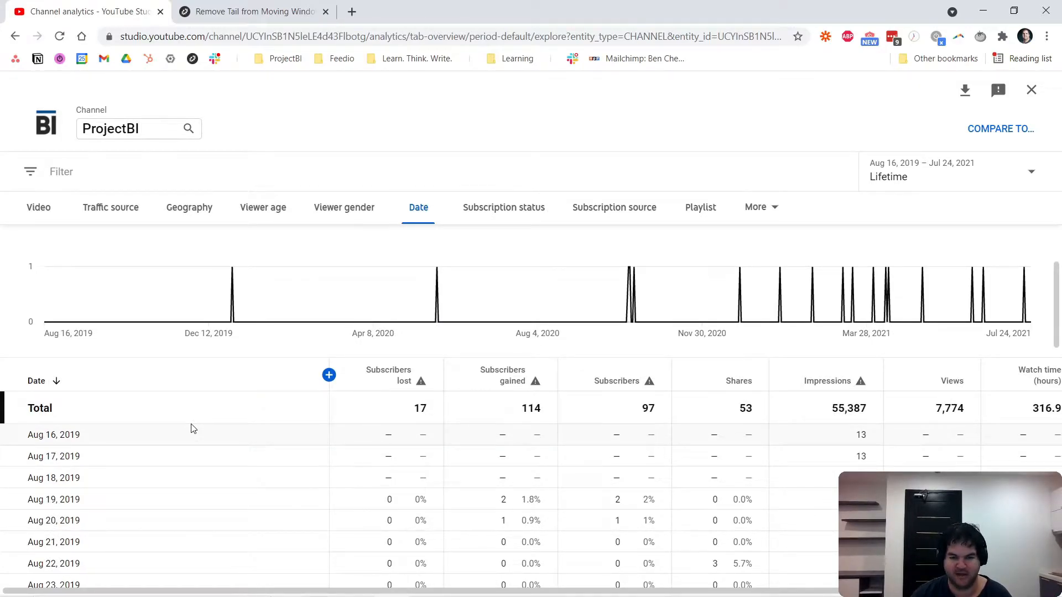
pyautogui.scroll(-10, 277, 462)
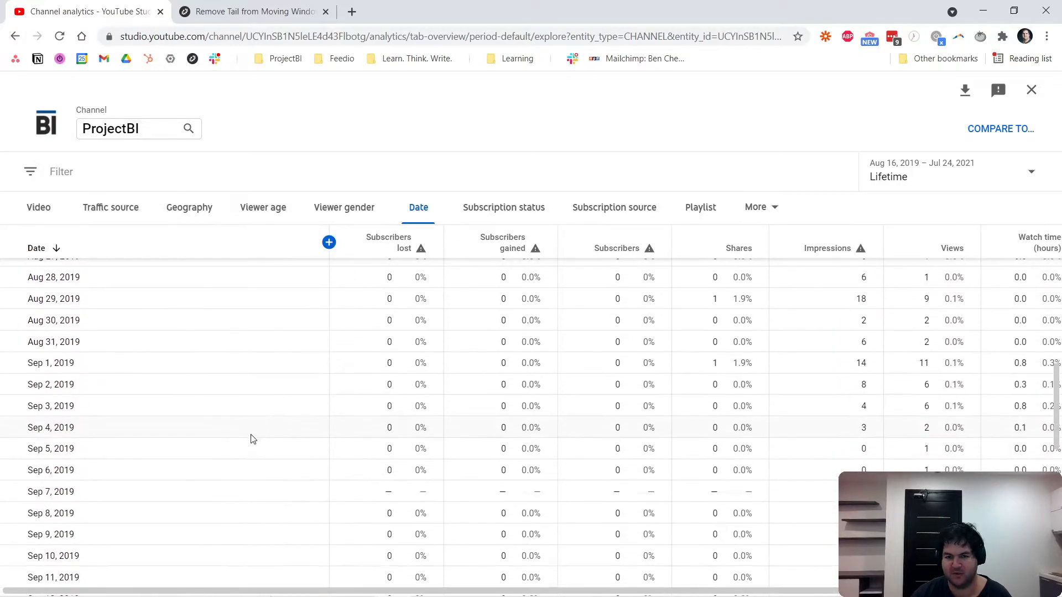
pyautogui.scroll(10, 252, 438)
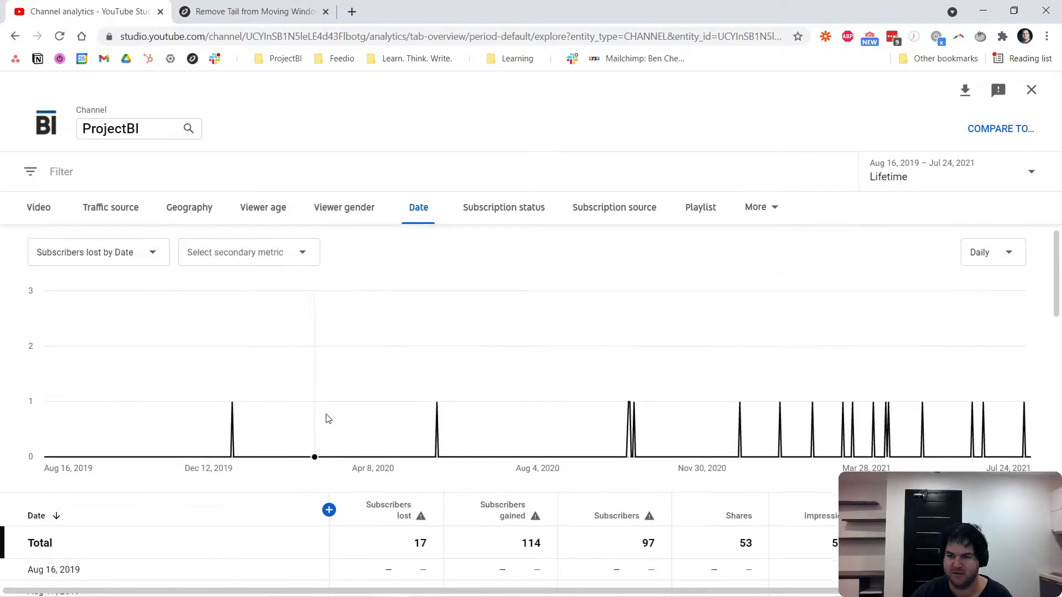
pyautogui.scroll(-5, 354, 462)
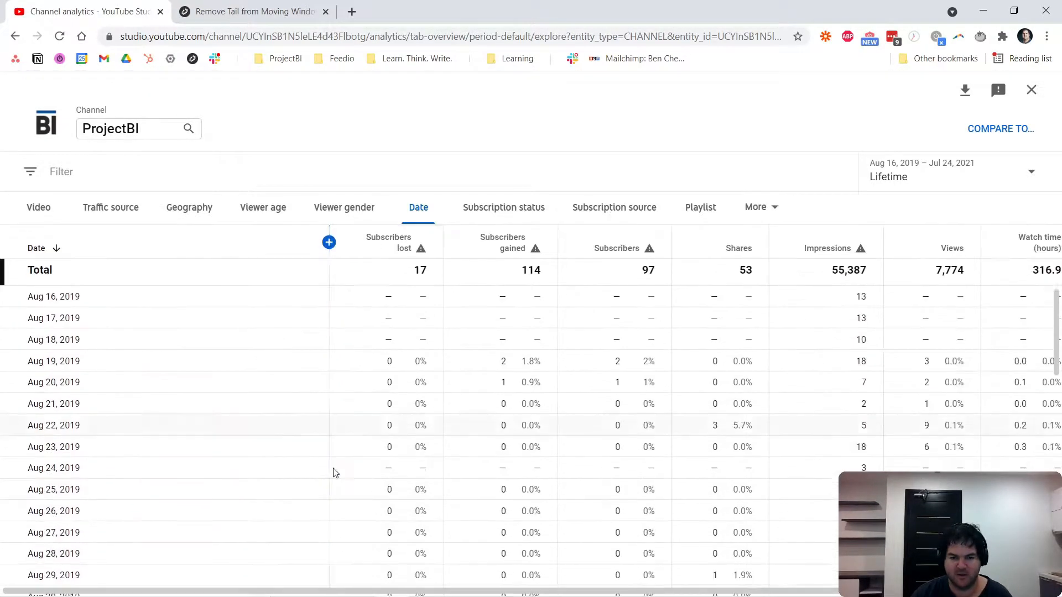
# Look through the list of metrics that can be added to the table and close it without adding one
pyautogui.scroll(3, 324, 343)
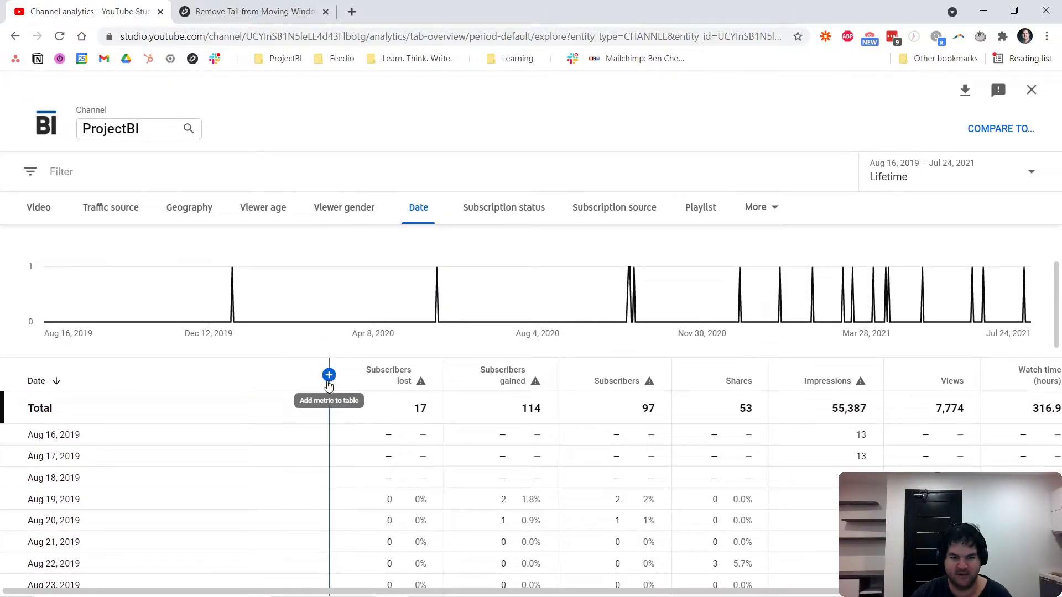
pyautogui.click(329, 376)
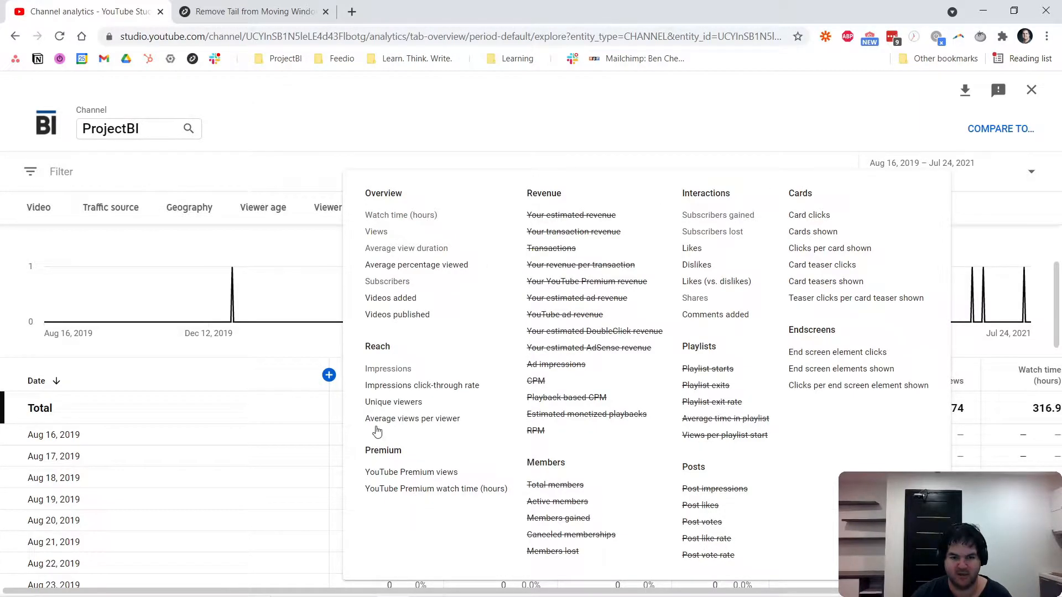
pyautogui.click(291, 370)
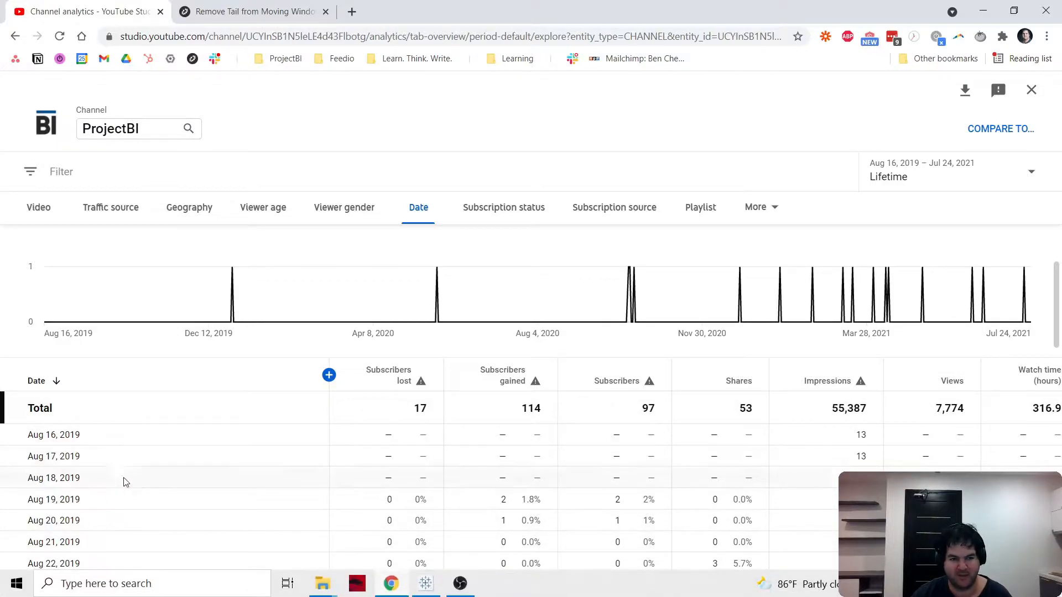
# Examine the table columns from subscribers lost to watch time and average view duration, together with the first daily rows
pyautogui.scroll(-5, 111, 471)
pyautogui.scroll(6, 87, 375)
pyautogui.scroll(-1, 437, 485)
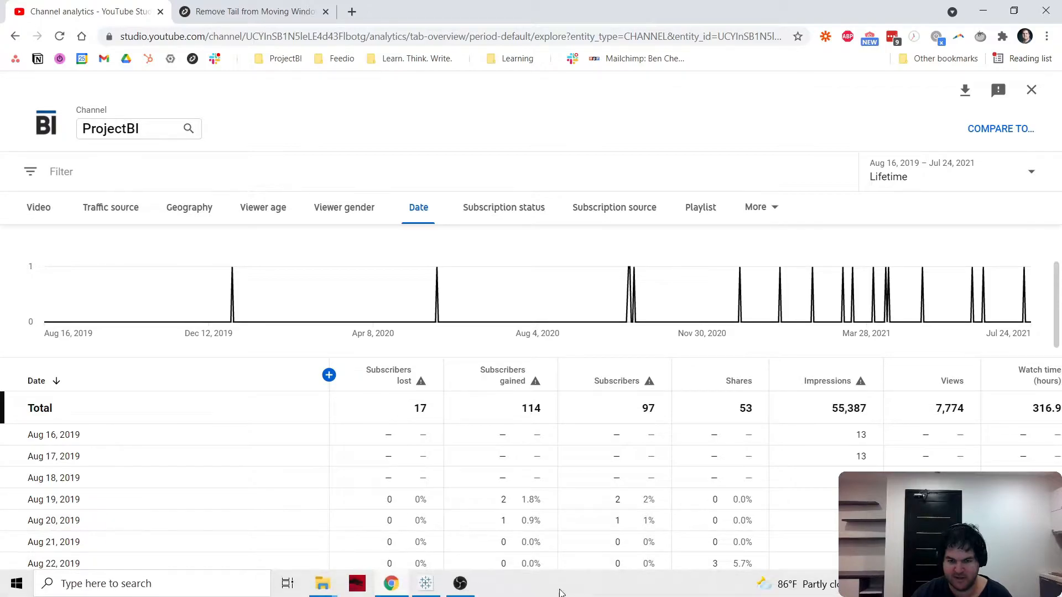
pyautogui.moveTo(613, 593); pyautogui.dragTo(775, 593)
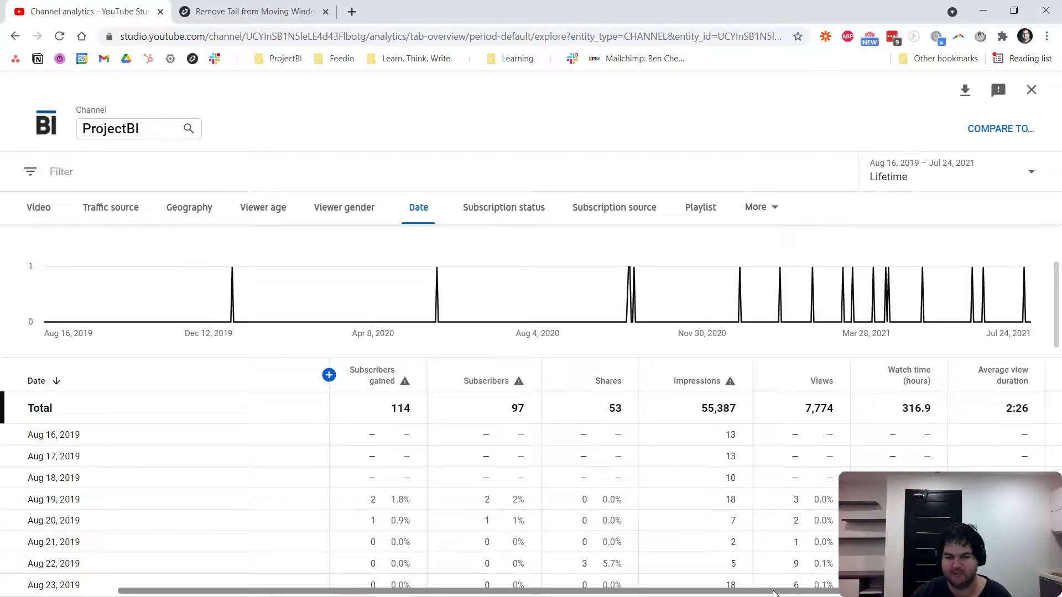
pyautogui.moveTo(773, 593); pyautogui.dragTo(551, 584)
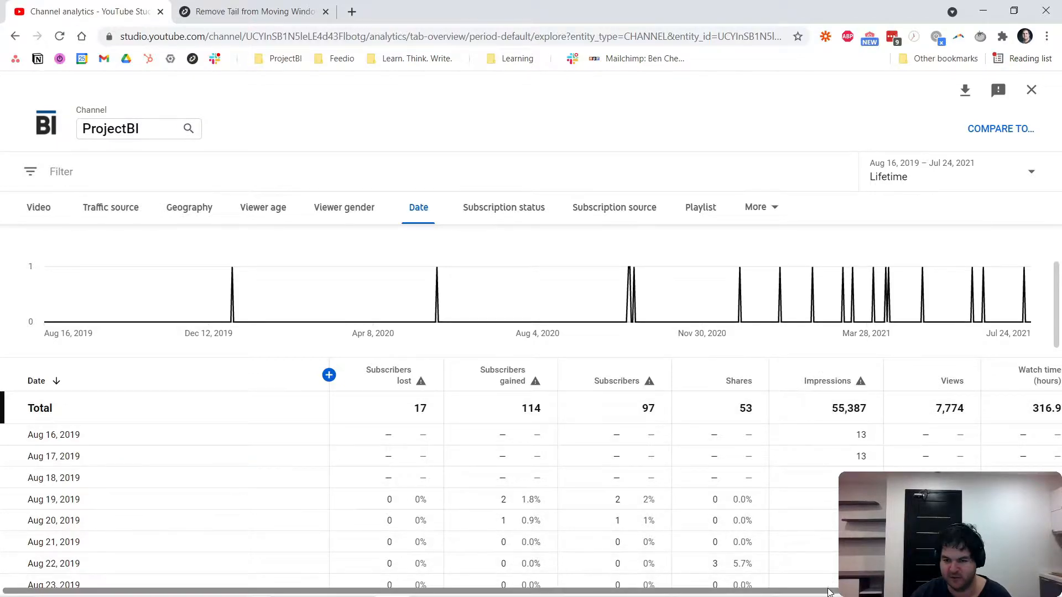
pyautogui.hscroll(3, 861, 370)
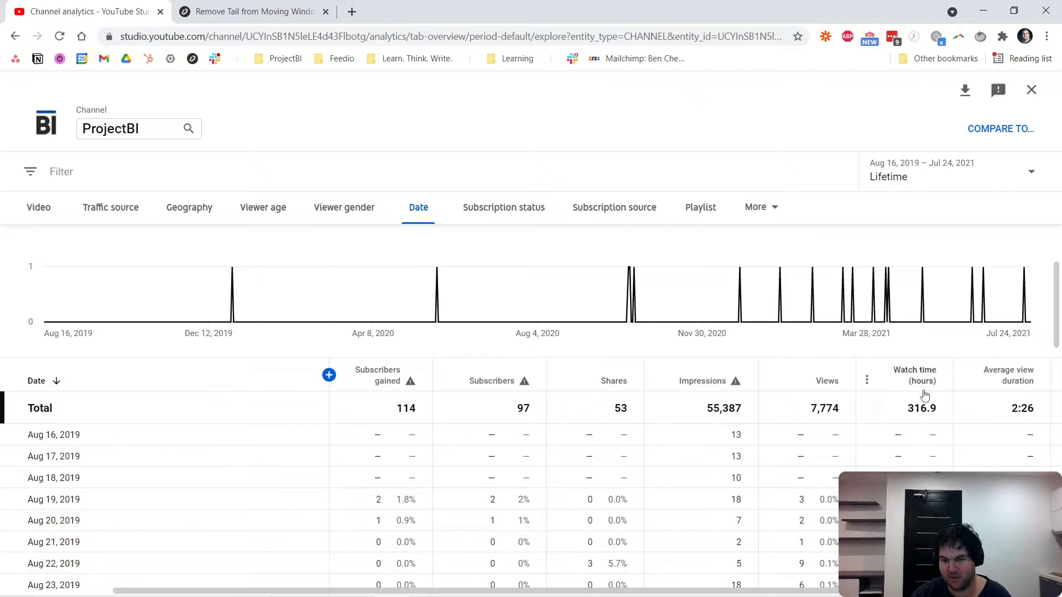
pyautogui.scroll(-5, 936, 409)
pyautogui.scroll(6, 936, 409)
pyautogui.scroll(1, 940, 481)
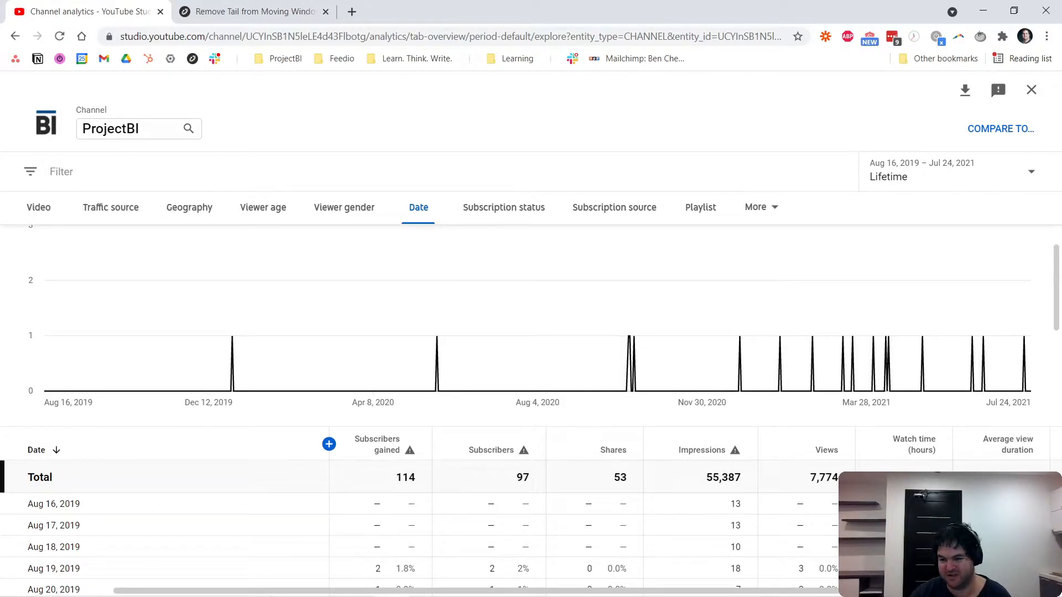
# Export the lifetime daily report by date as comma-separated values (.csv)
pyautogui.scroll(-6, 998, 453)
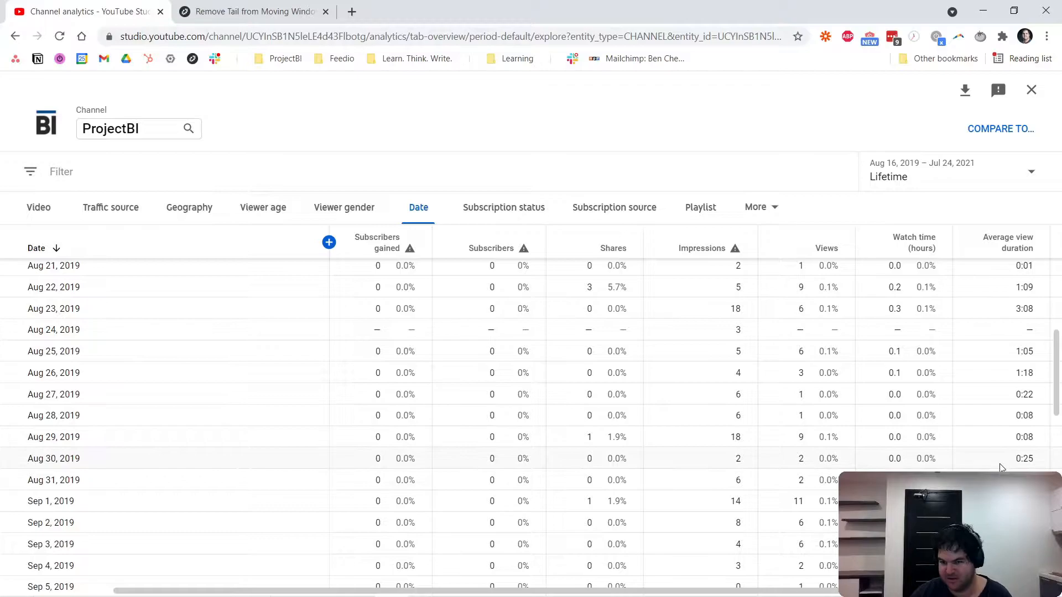
pyautogui.scroll(8, 1001, 467)
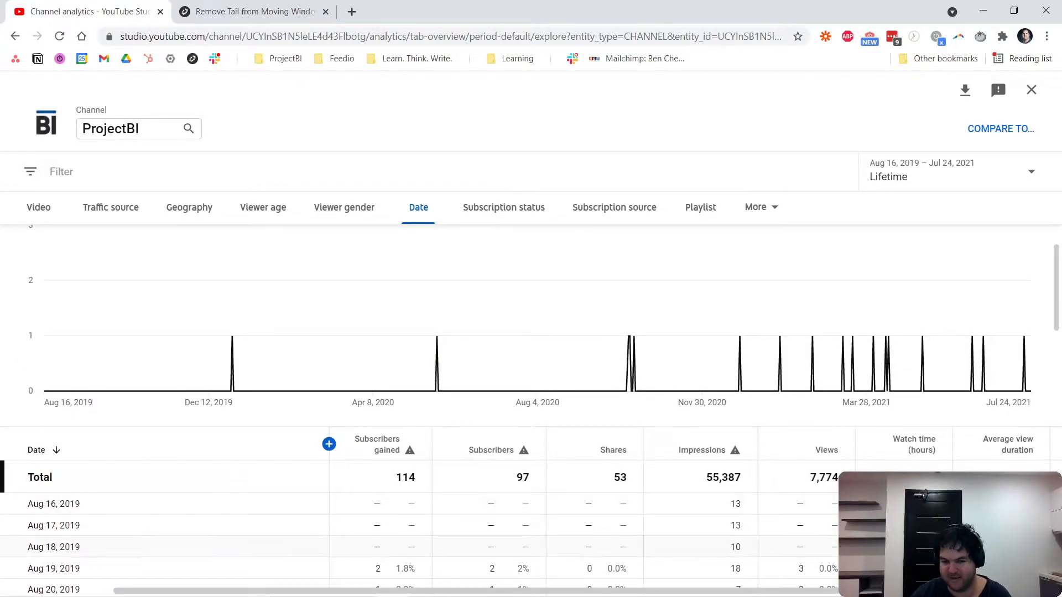
pyautogui.scroll(2, 636, 464)
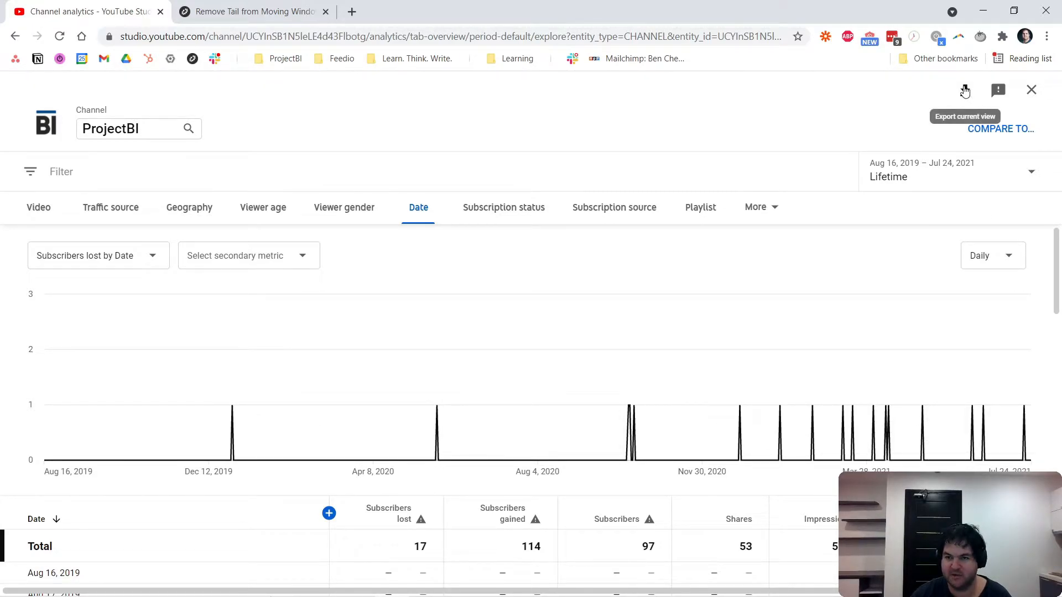
pyautogui.click(966, 91)
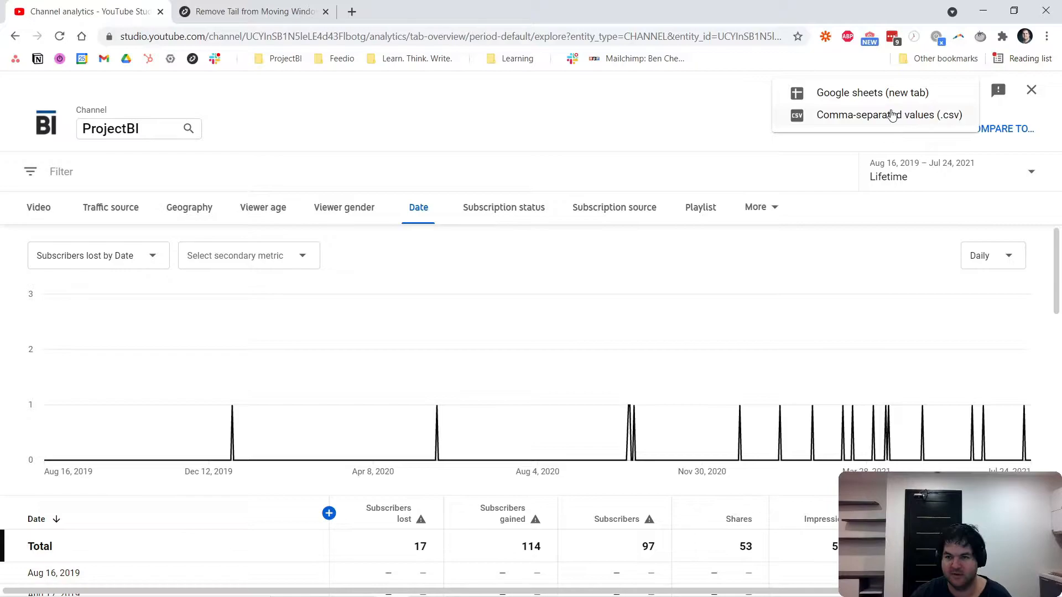
pyautogui.click(849, 116)
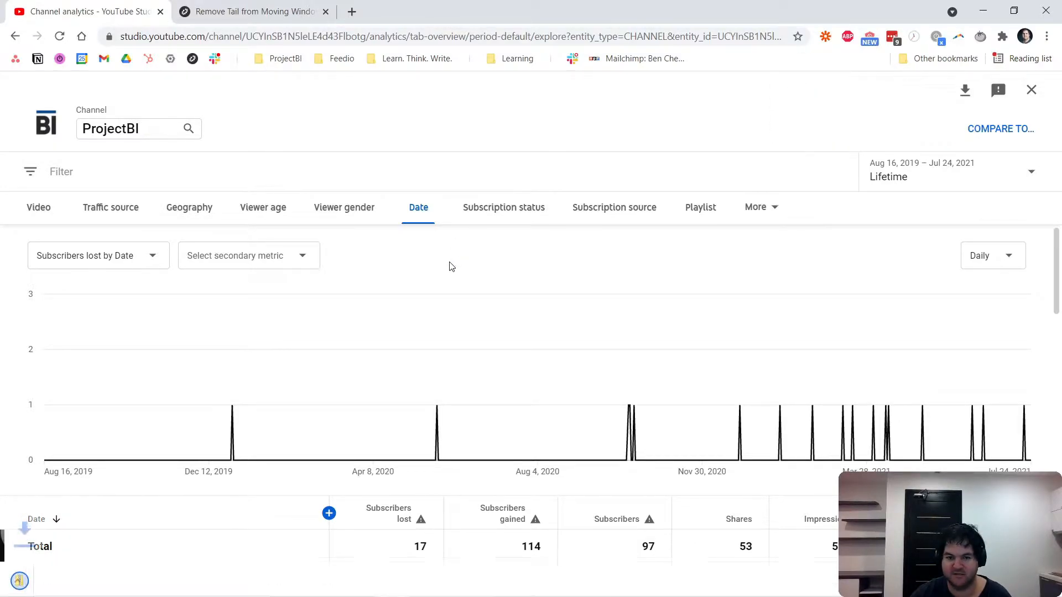
# Open the Table data file from the downloaded archive in Excel, fit the Date column's width to its contents and dismiss the Microsoft 365 offer
pyautogui.click(120, 580)
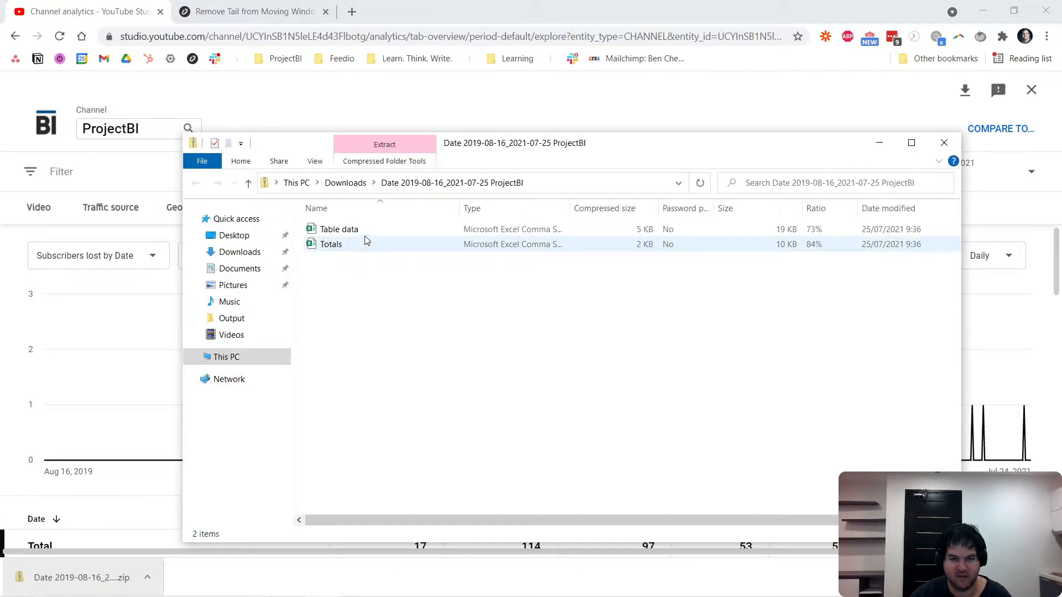
pyautogui.click(370, 231)
pyautogui.doubleClick(372, 231)
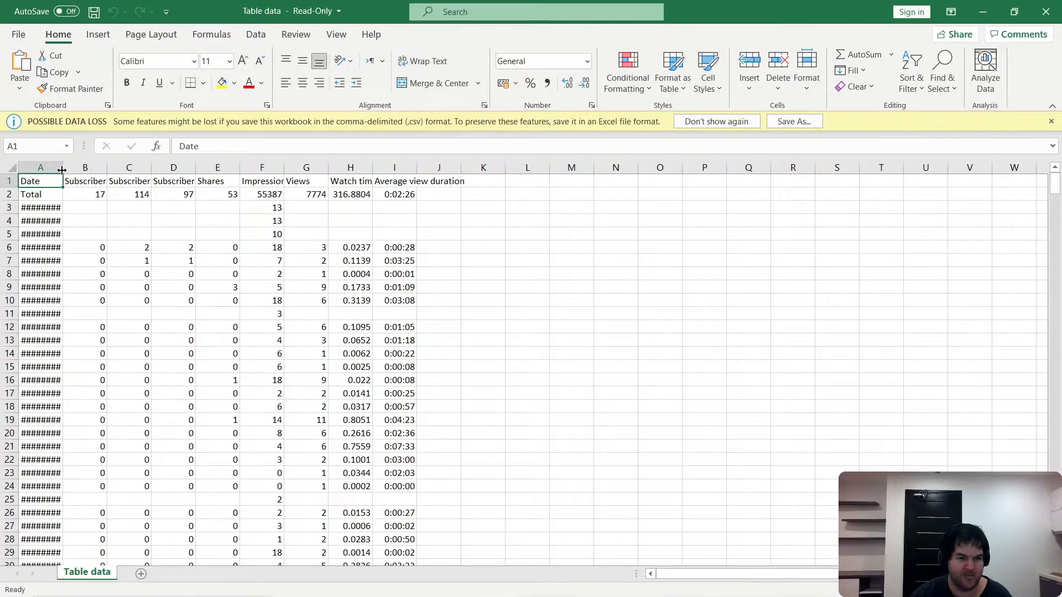
pyautogui.doubleClick(60, 167)
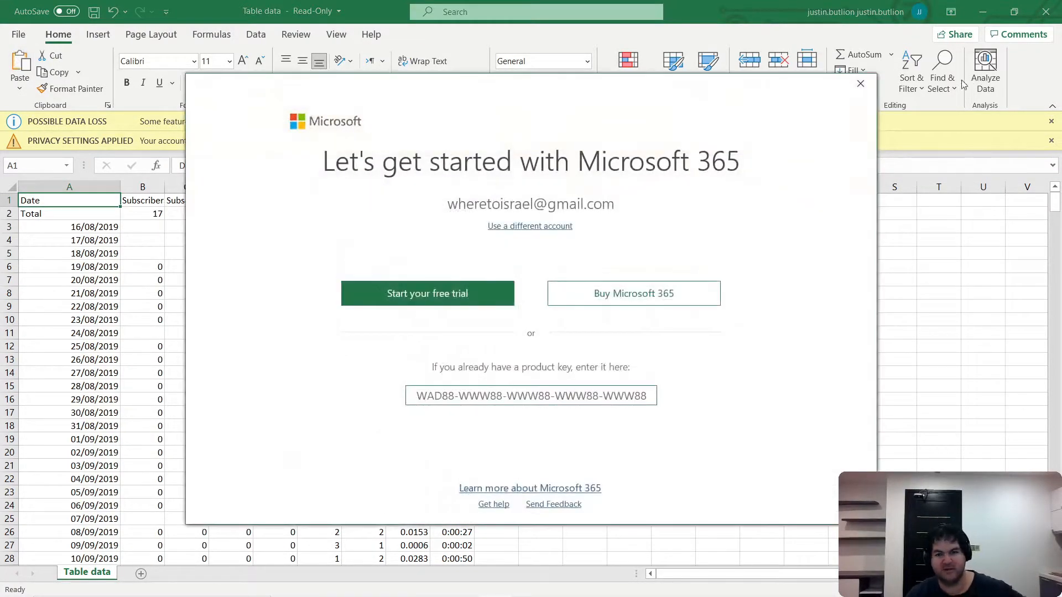
pyautogui.click(859, 86)
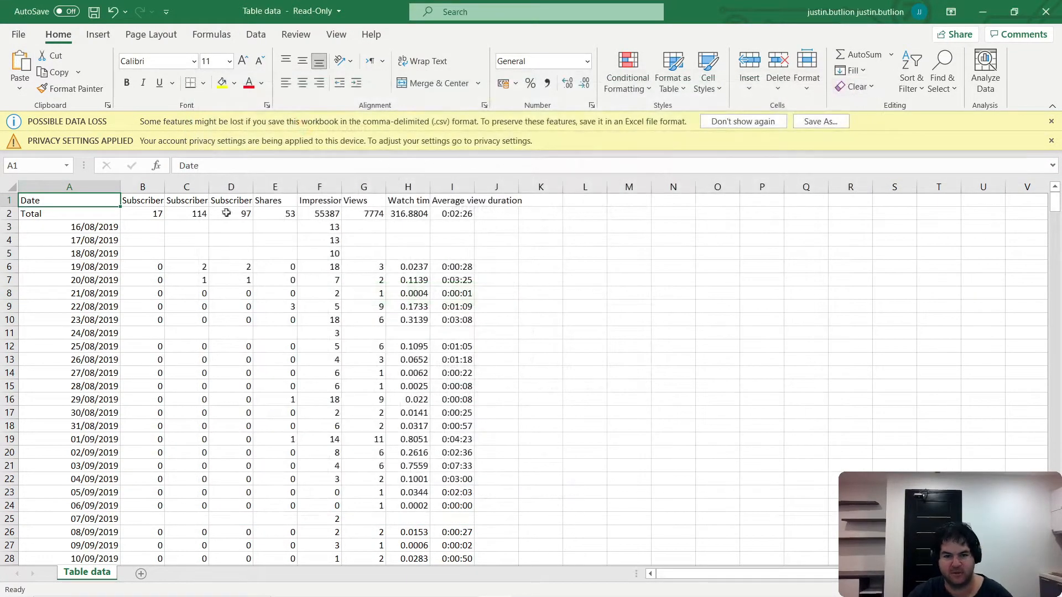
# Save the table as an Excel Workbook (*.xlsx) named "YouTube data - lifetime 25th July 2021" in the Downloads folder
pyautogui.click(21, 37)
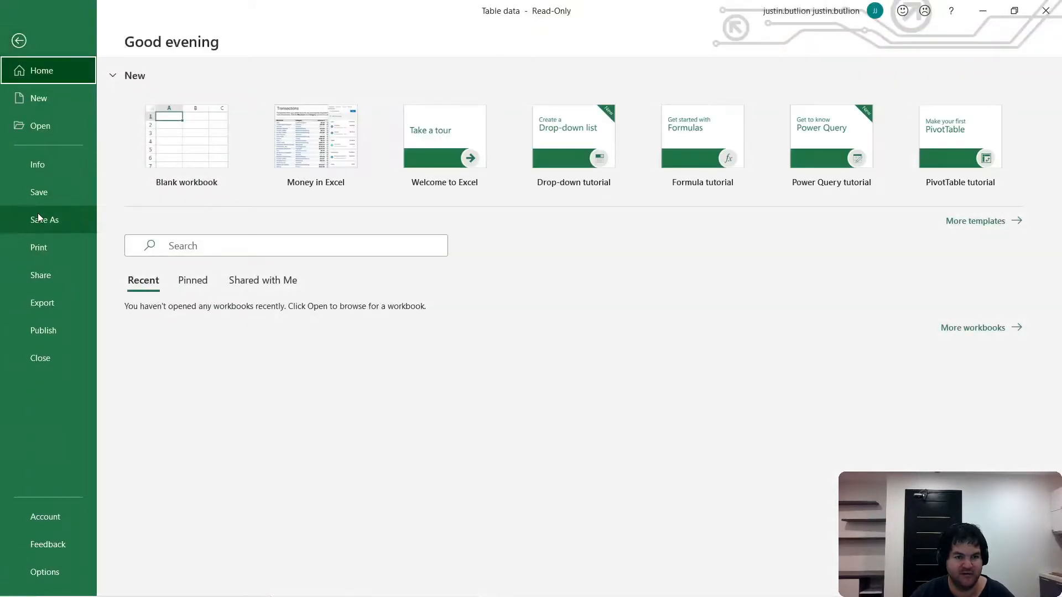
pyautogui.click(38, 216)
pyautogui.click(506, 121)
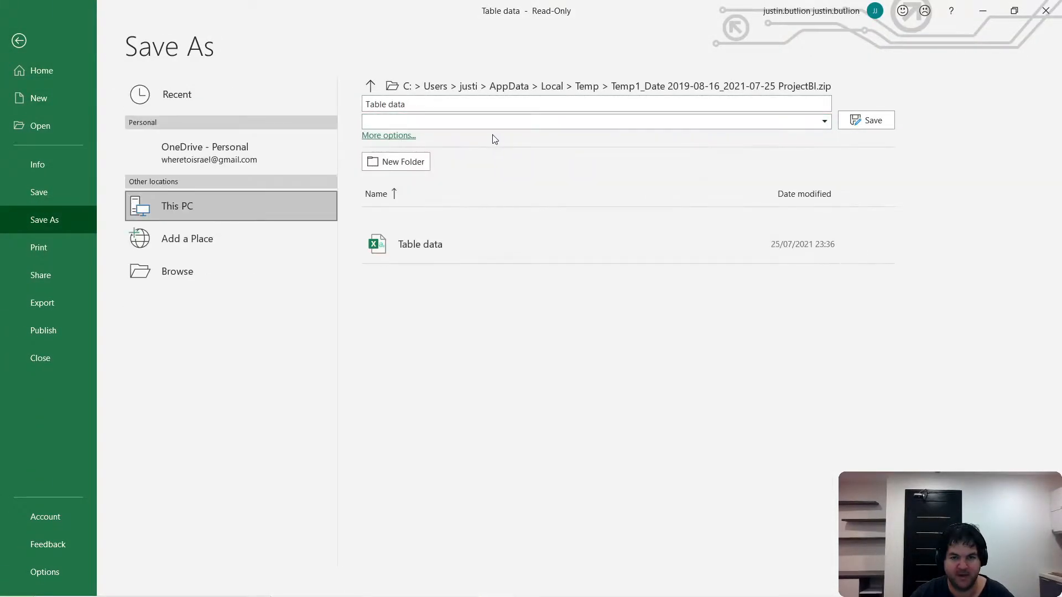
pyautogui.click(539, 122)
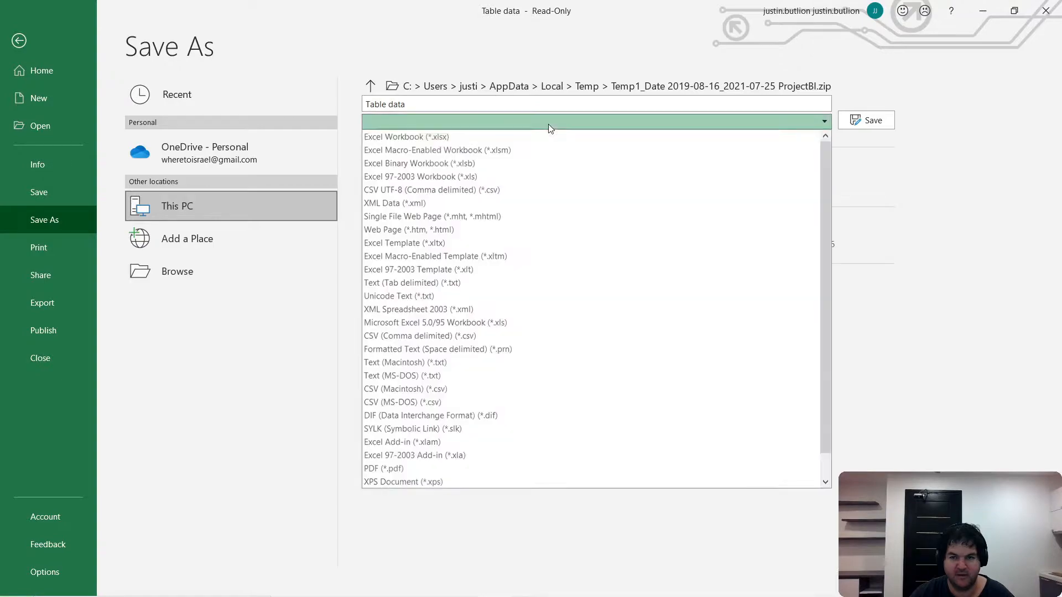
pyautogui.click(498, 135)
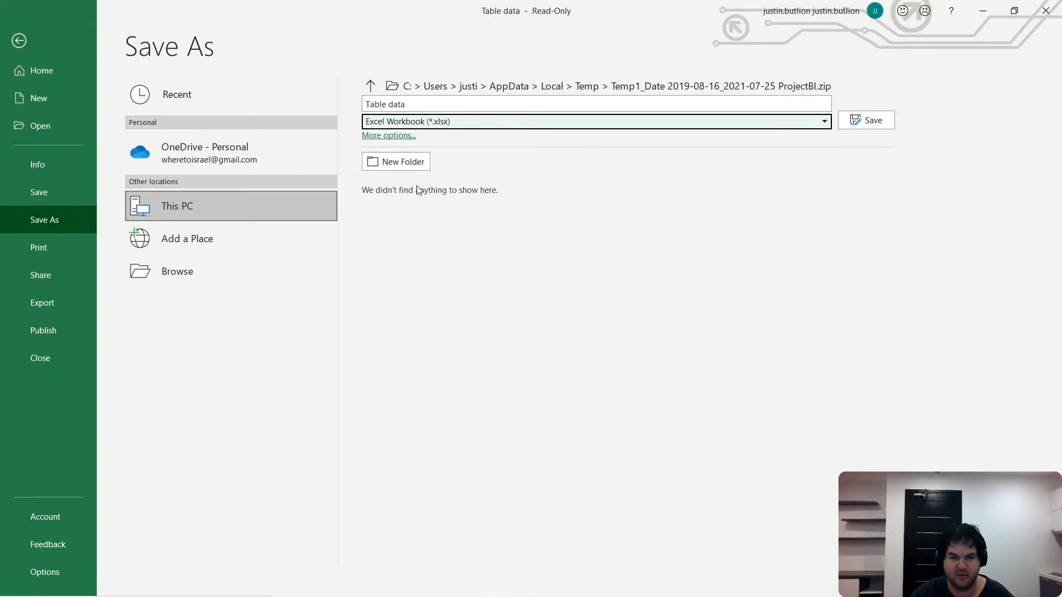
pyautogui.click(403, 136)
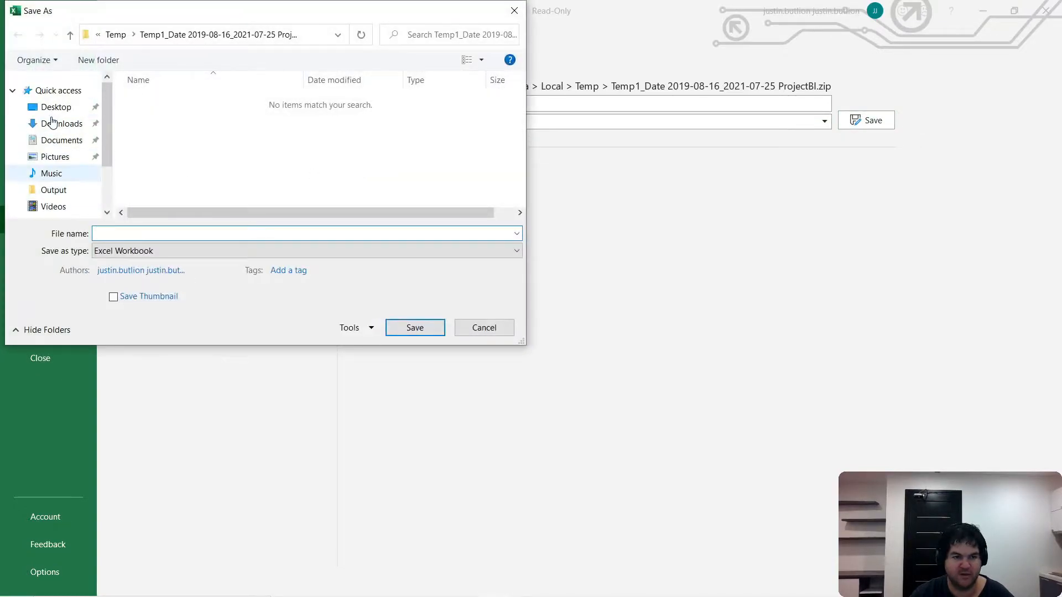
pyautogui.click(50, 124)
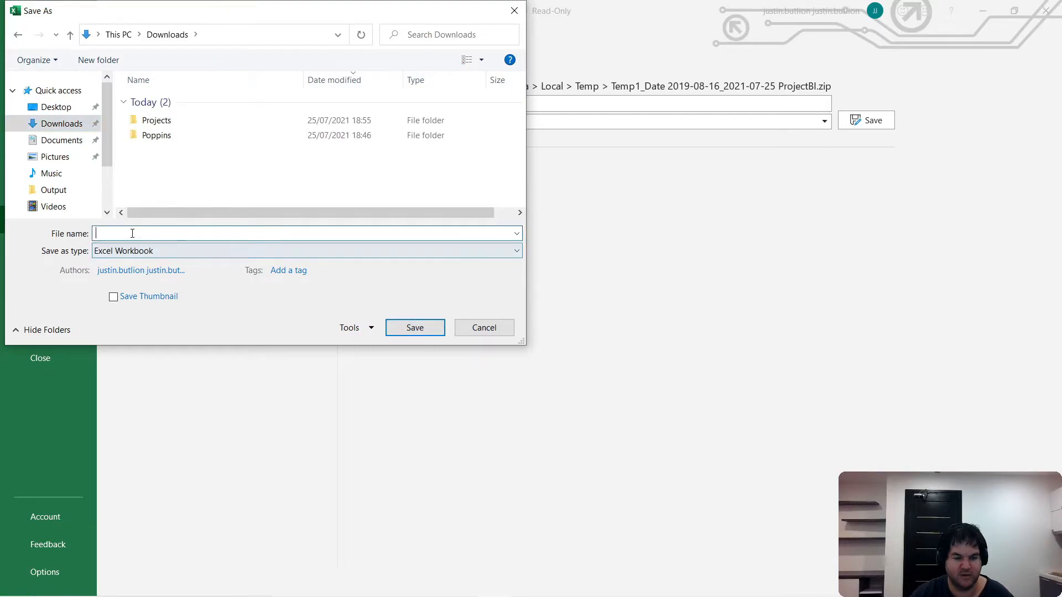
pyautogui.click(132, 233)
pyautogui.write('YouT')
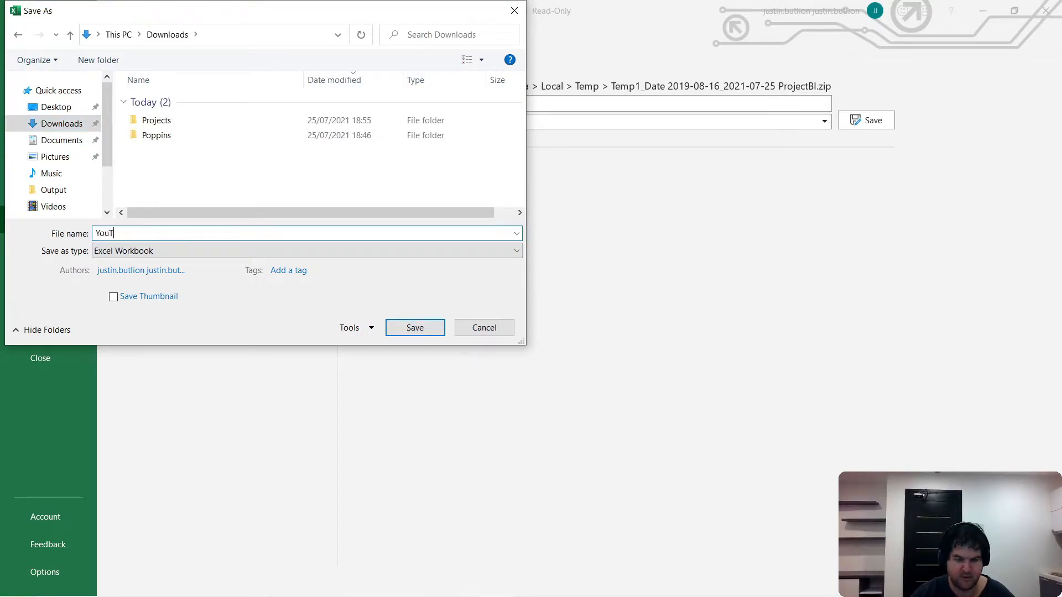
pyautogui.write('ube data')
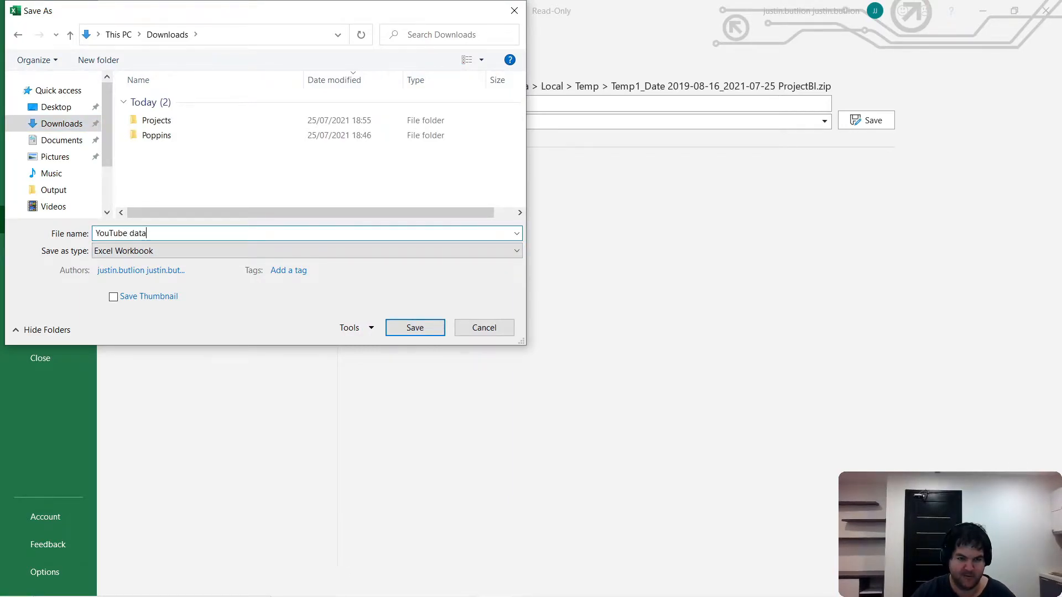
pyautogui.write(' - lifetime 25th July 2021')
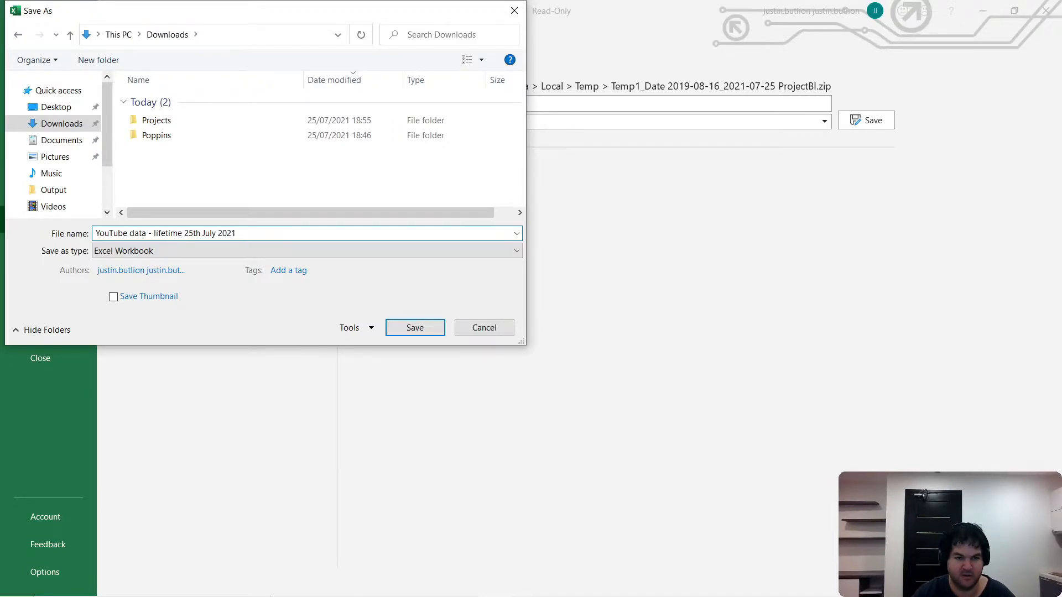
pyautogui.press('Return')
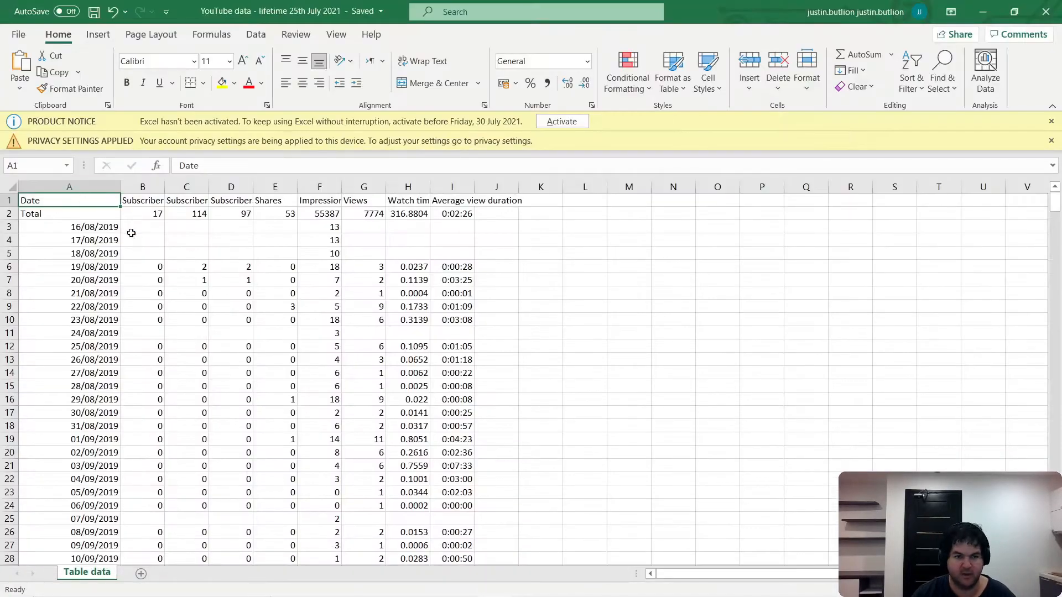
# Switch to Tableau and connect to the Excel workbook "YouTube data - lifetime 25th July 2021" from Downloads
pyautogui.click(981, 14)
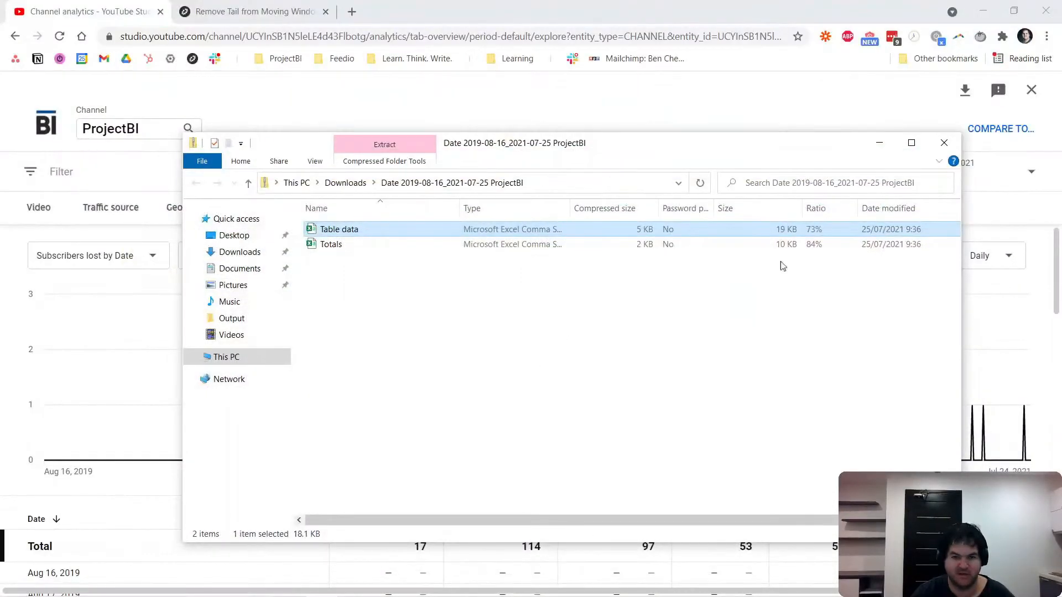
pyautogui.click(879, 145)
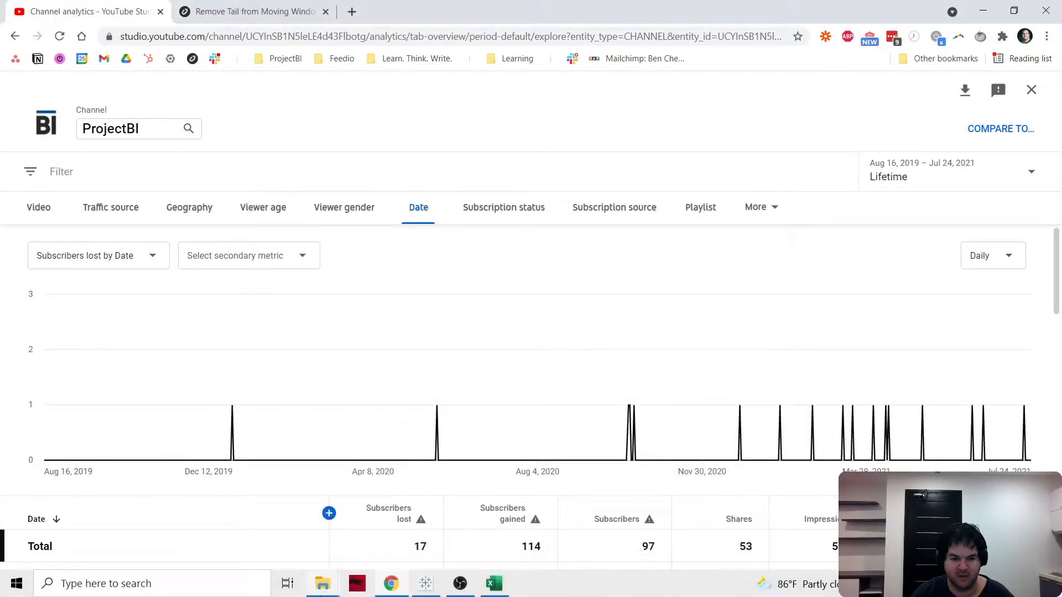
pyautogui.click(426, 583)
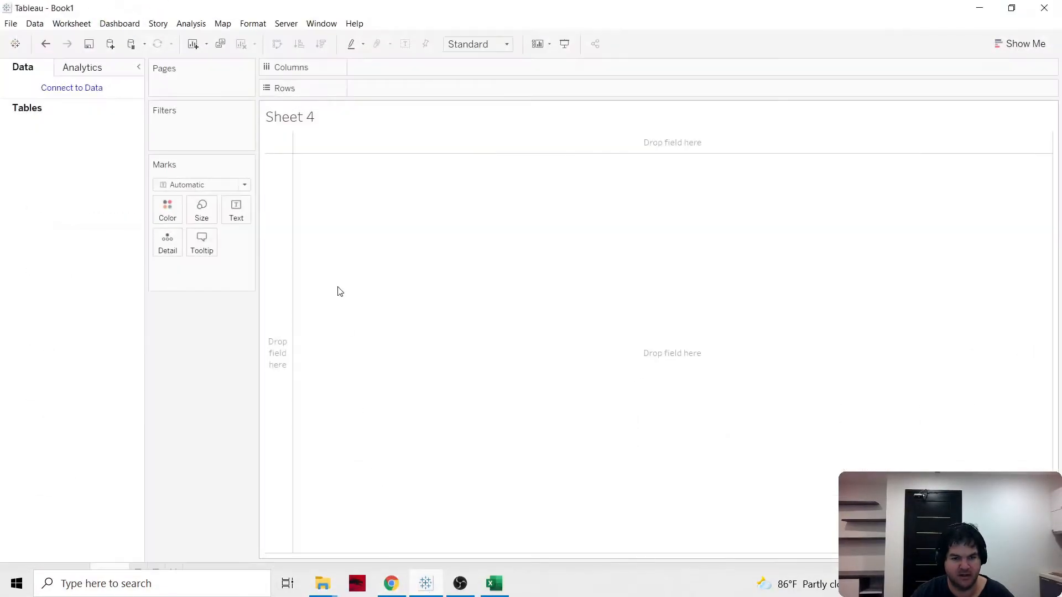
pyautogui.click(88, 91)
pyautogui.click(187, 155)
pyautogui.click(56, 140)
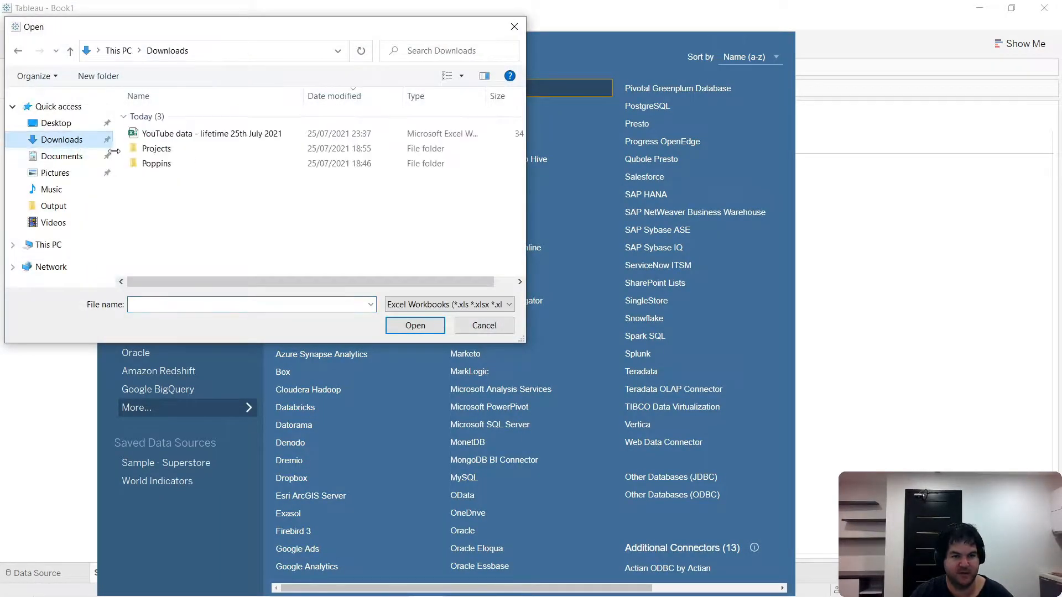
pyautogui.click(187, 135)
pyautogui.click(432, 327)
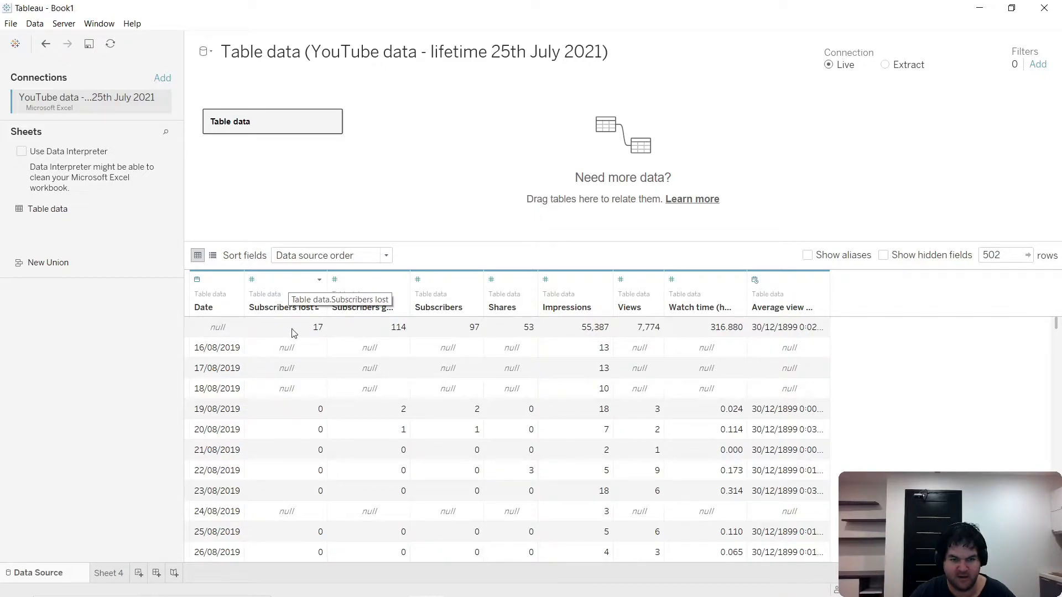
pyautogui.click(196, 332)
pyautogui.rightClick(212, 331)
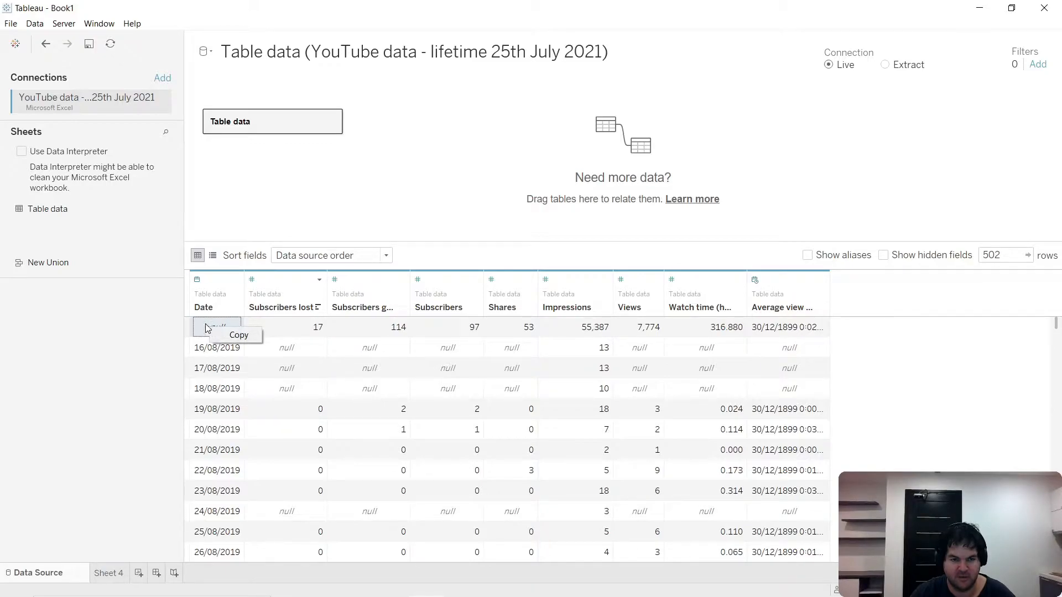
pyautogui.click(209, 324)
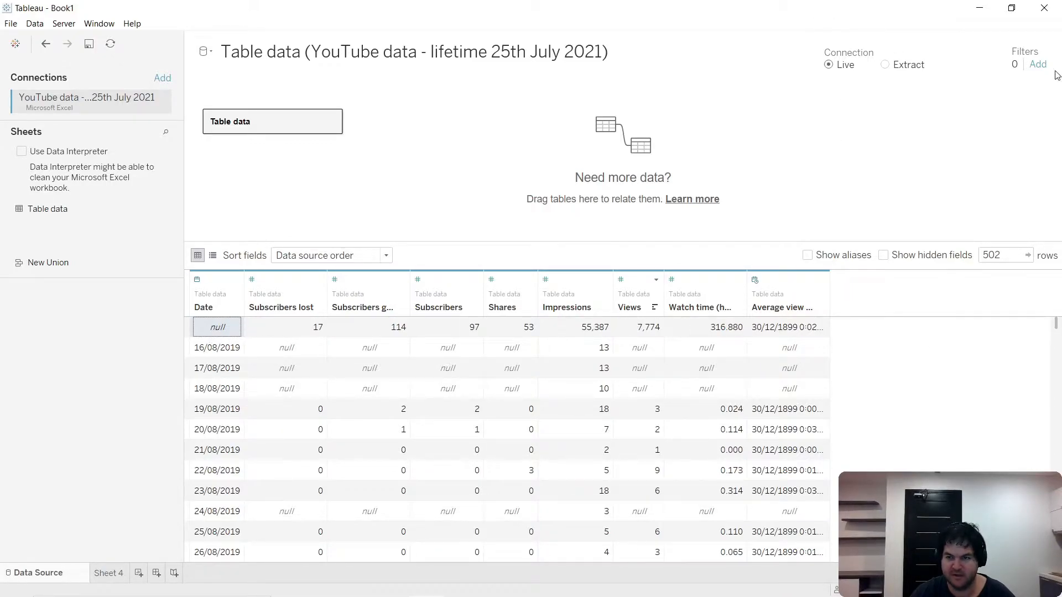
# Add a data source filter on the Date field that keeps only non-null dates
pyautogui.click(1038, 64)
pyautogui.click(416, 324)
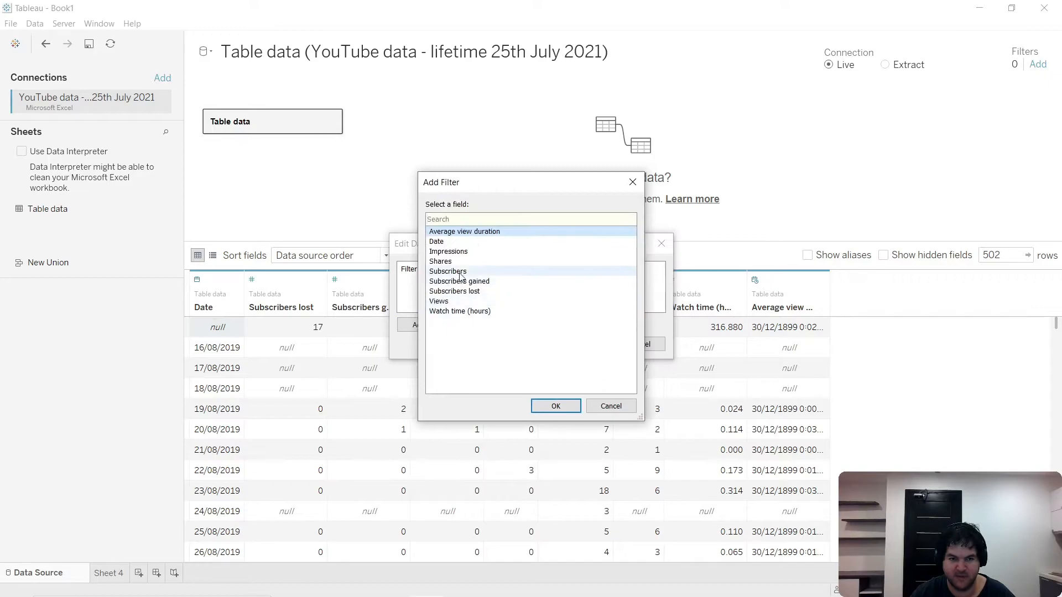
pyautogui.click(449, 242)
pyautogui.click(553, 407)
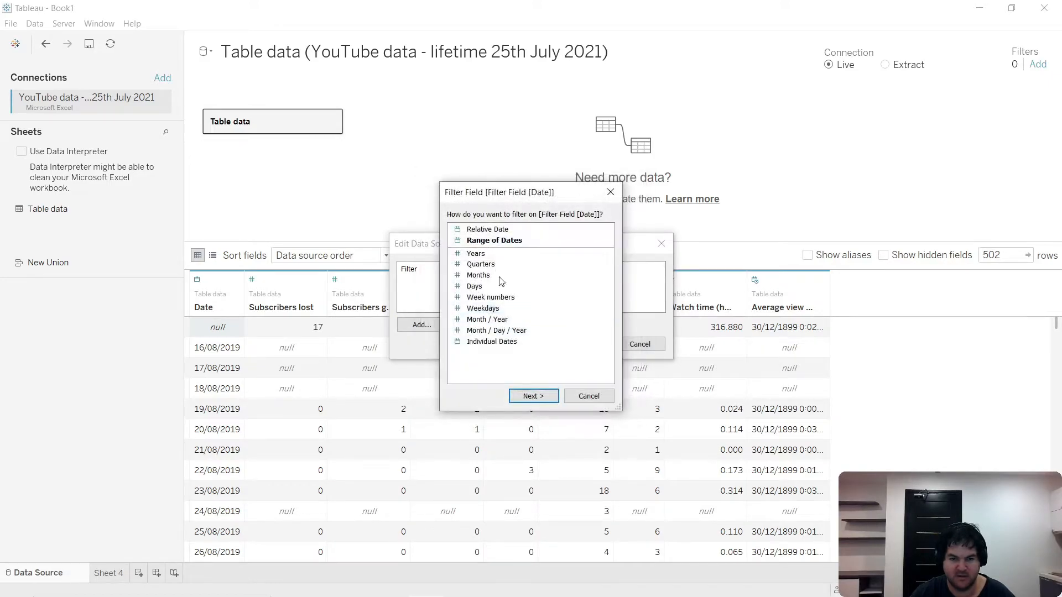
pyautogui.click(519, 231)
pyautogui.click(534, 396)
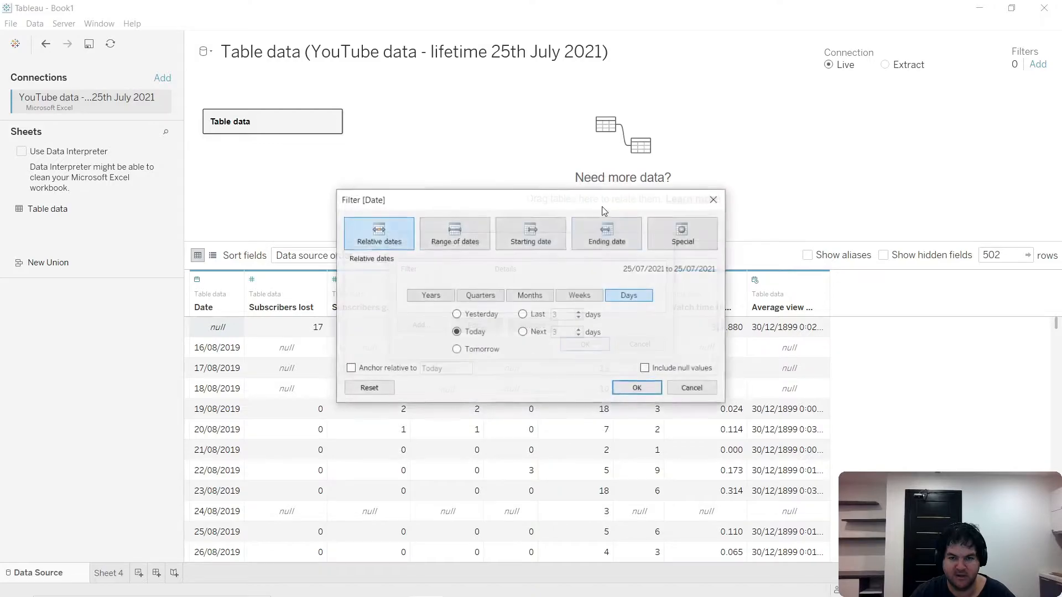
pyautogui.click(684, 243)
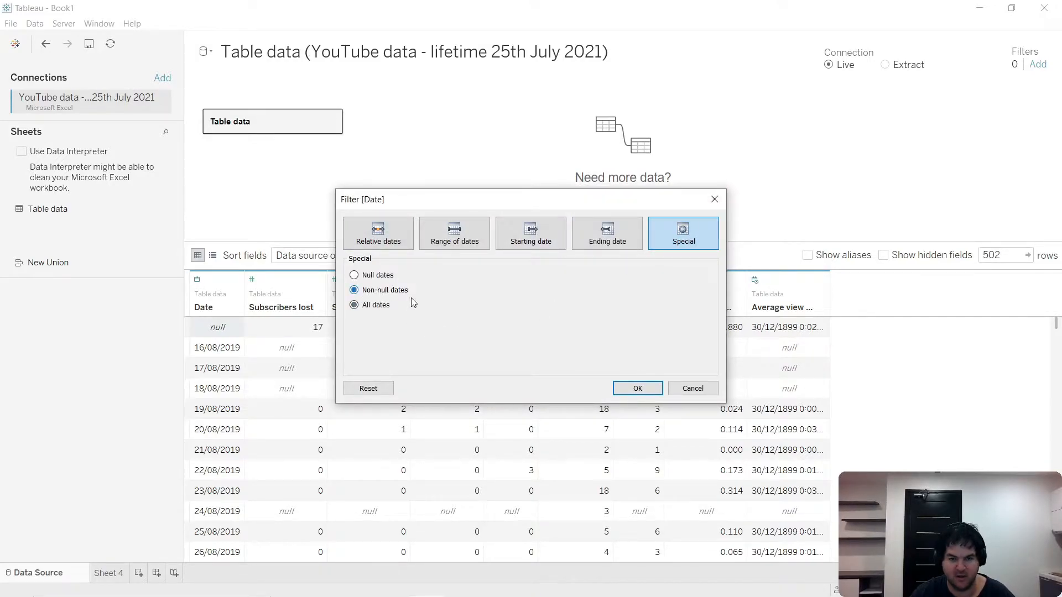
pyautogui.click(638, 388)
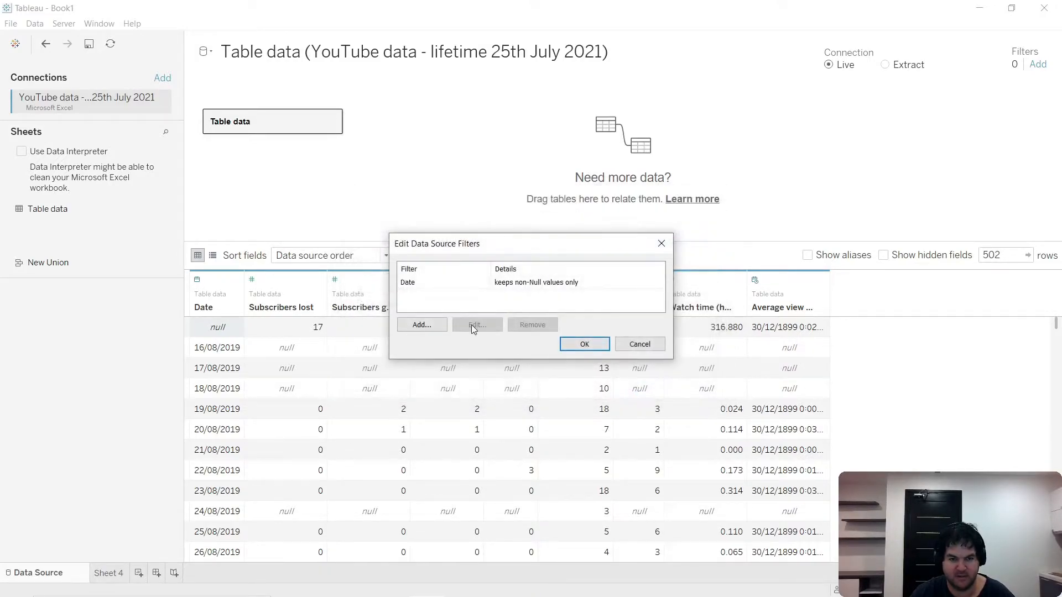
pyautogui.click(584, 344)
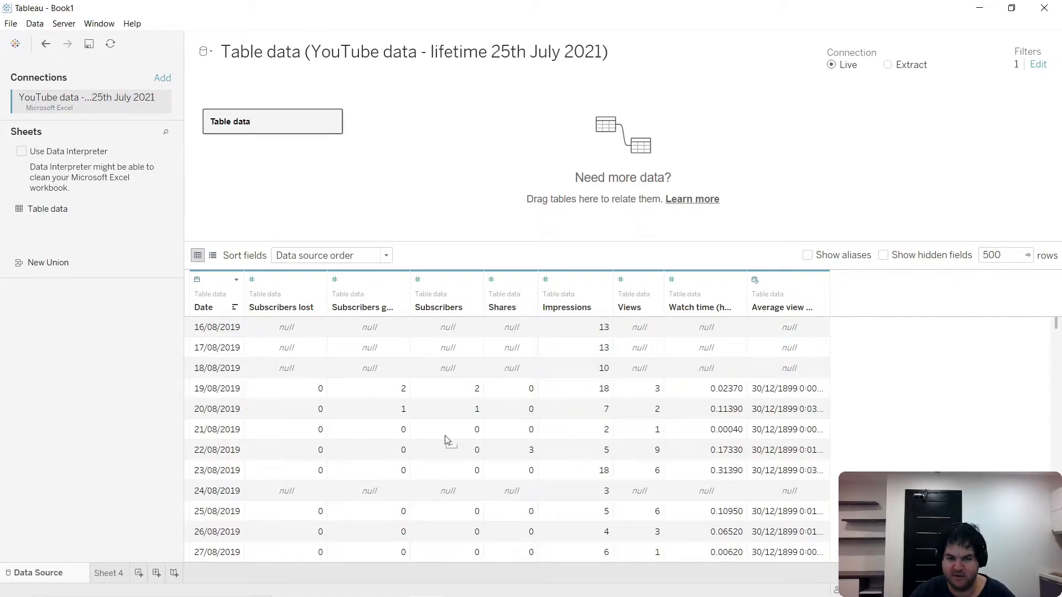
# Look over the filtered daily rows in the data source preview and open the empty worksheet Sheet 4
pyautogui.scroll(-5, 447, 440)
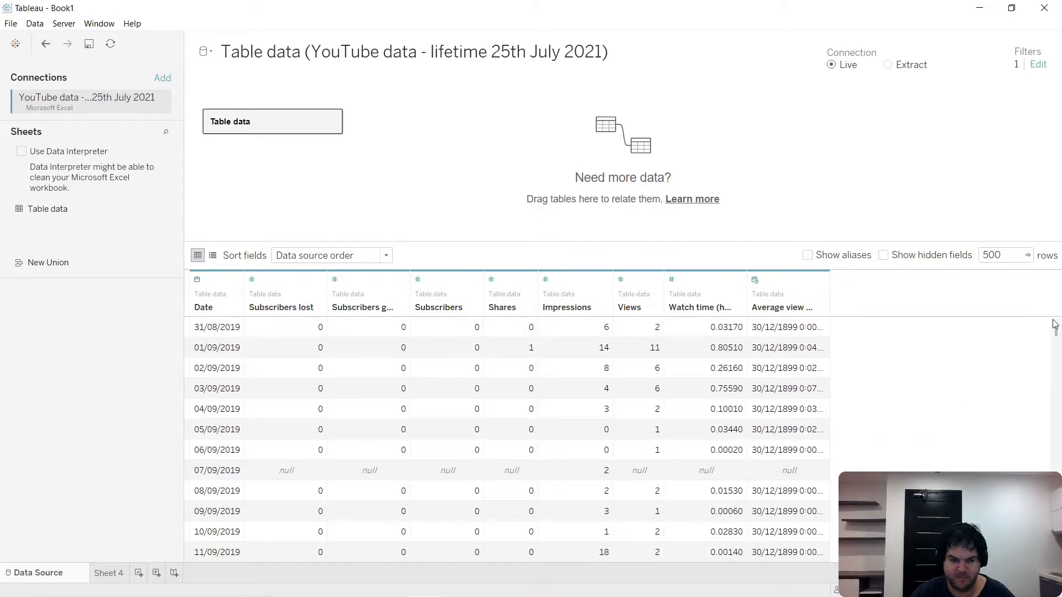
pyautogui.moveTo(1056, 333); pyautogui.dragTo(1034, 285)
pyautogui.scroll(-5, 332, 444)
pyautogui.scroll(5, 332, 444)
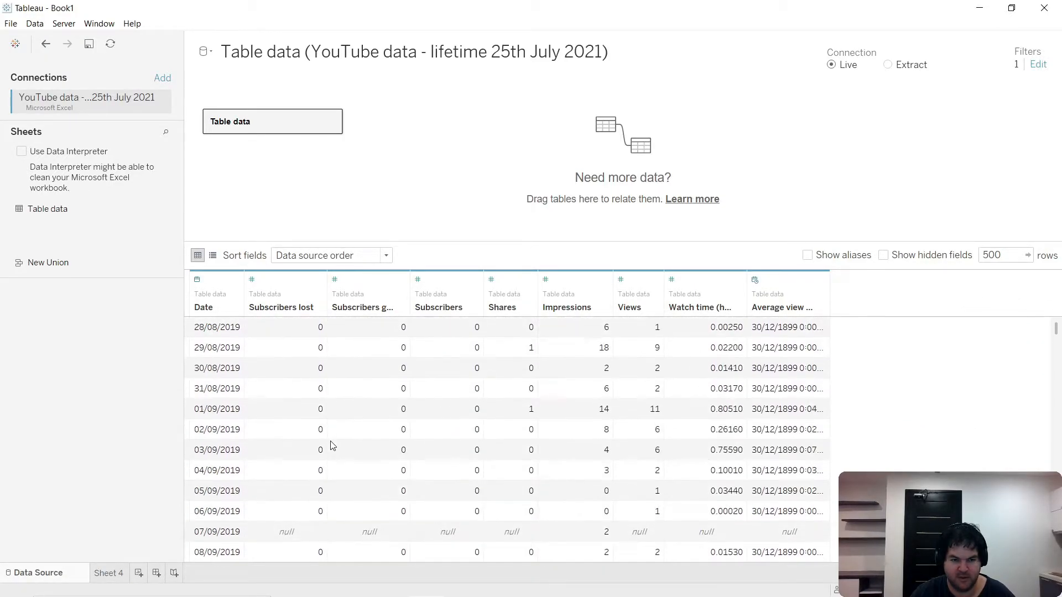
pyautogui.click(117, 576)
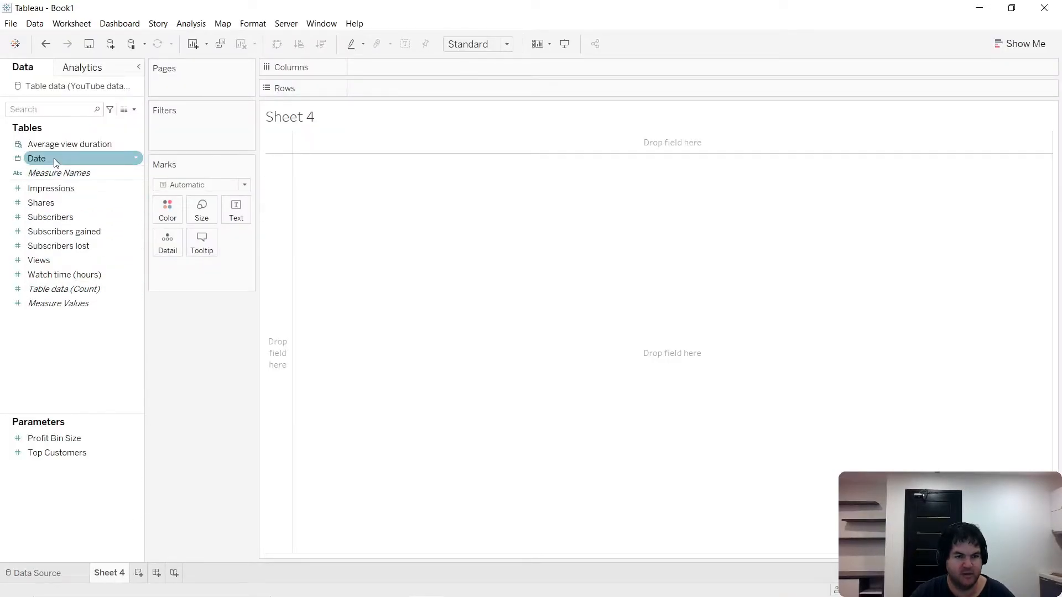
# Place Date on the Rows shelf of Sheet 4 as discrete full-date days and check the first and last dates listed
pyautogui.moveTo(54, 158); pyautogui.dragTo(424, 95)
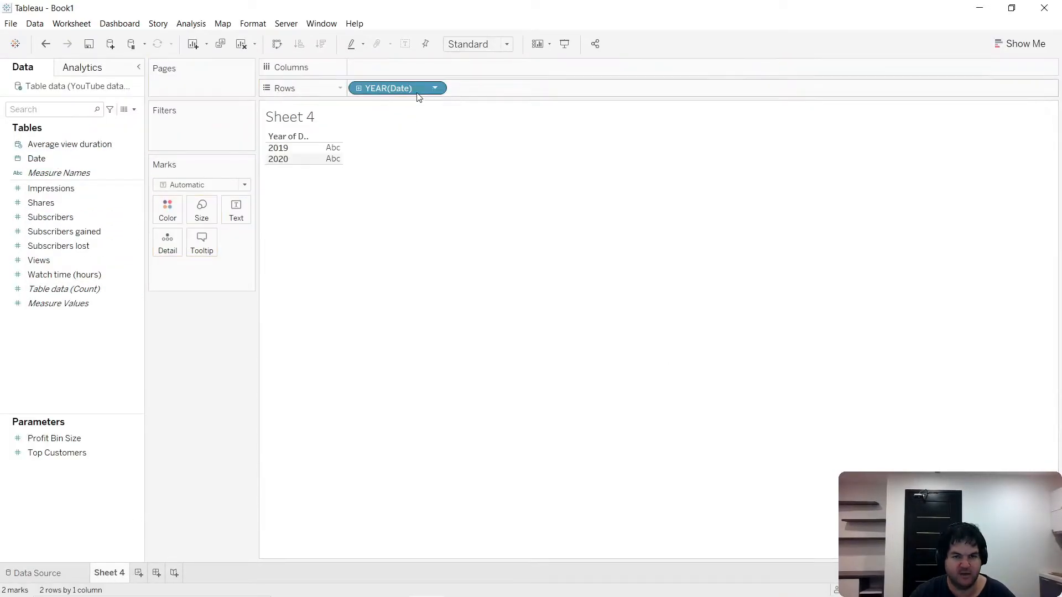
pyautogui.click(435, 88)
pyautogui.click(430, 387)
pyautogui.click(437, 88)
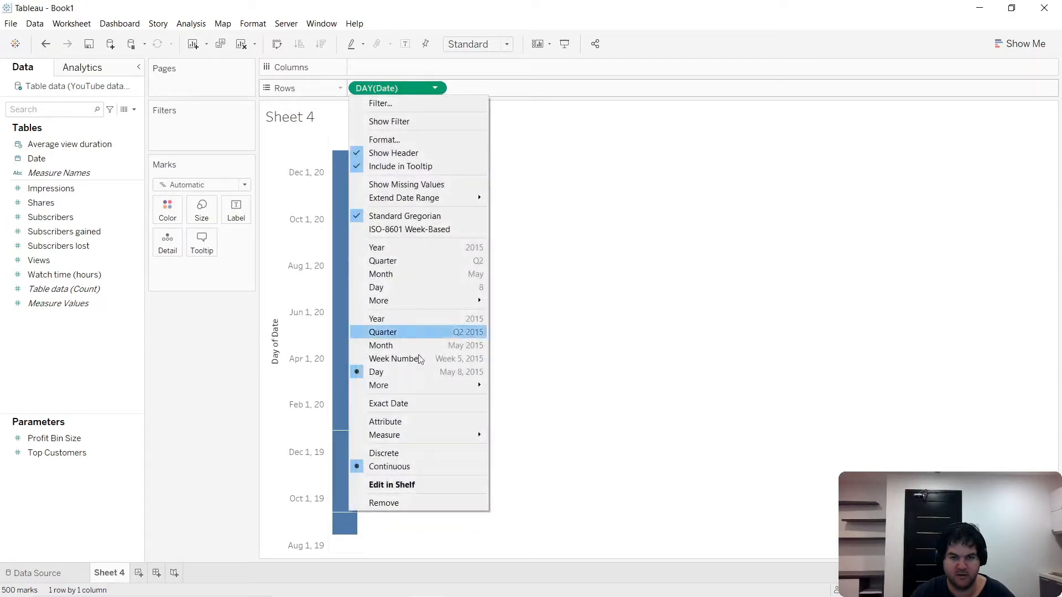
pyautogui.click(406, 455)
pyautogui.moveTo(404, 174); pyautogui.dragTo(408, 533)
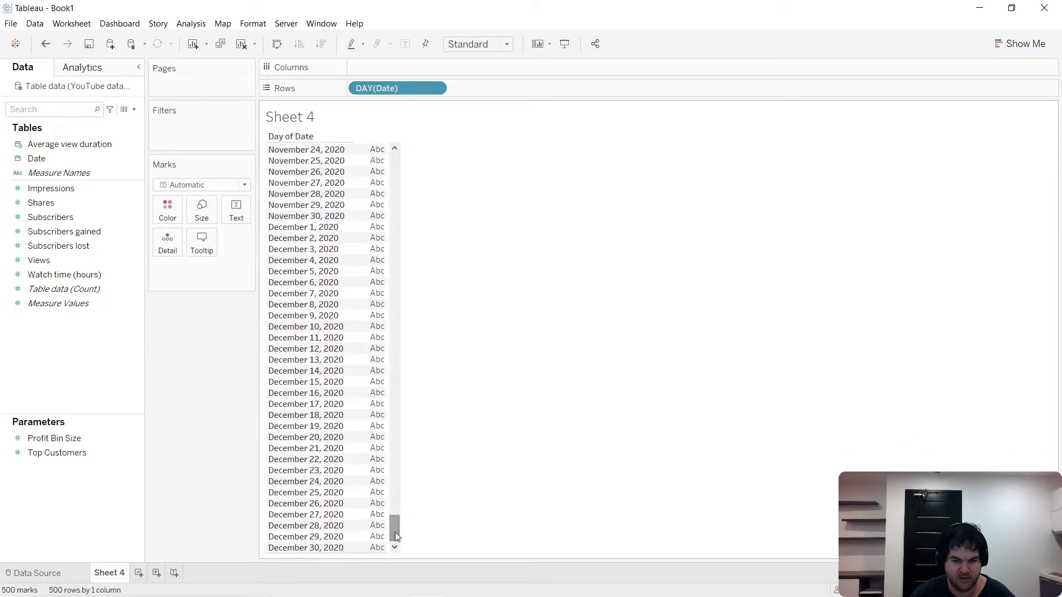
pyautogui.moveTo(396, 536); pyautogui.dragTo(429, 123)
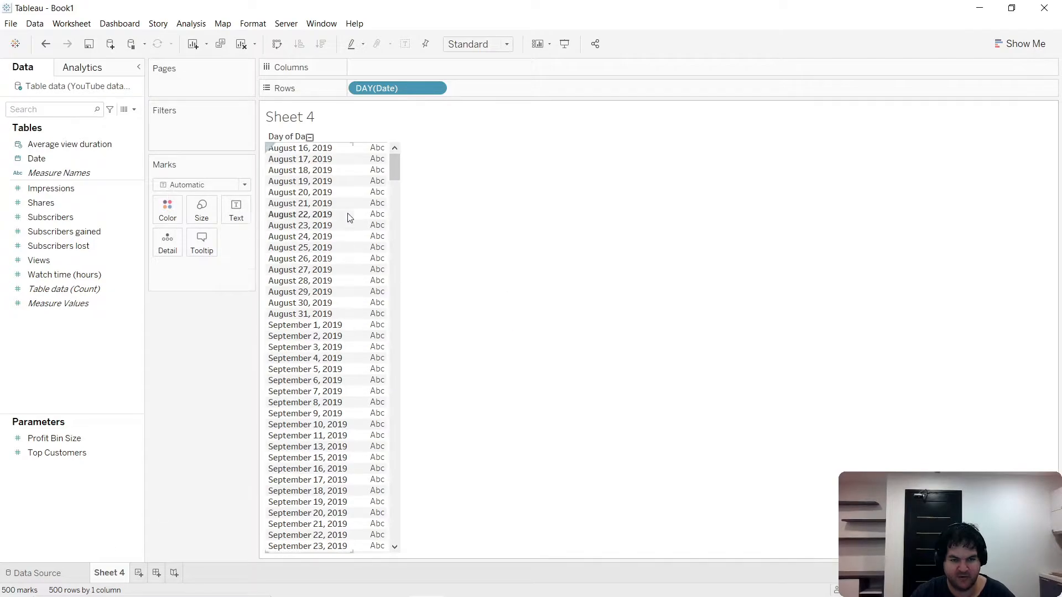
pyautogui.moveTo(391, 172); pyautogui.dragTo(437, 555)
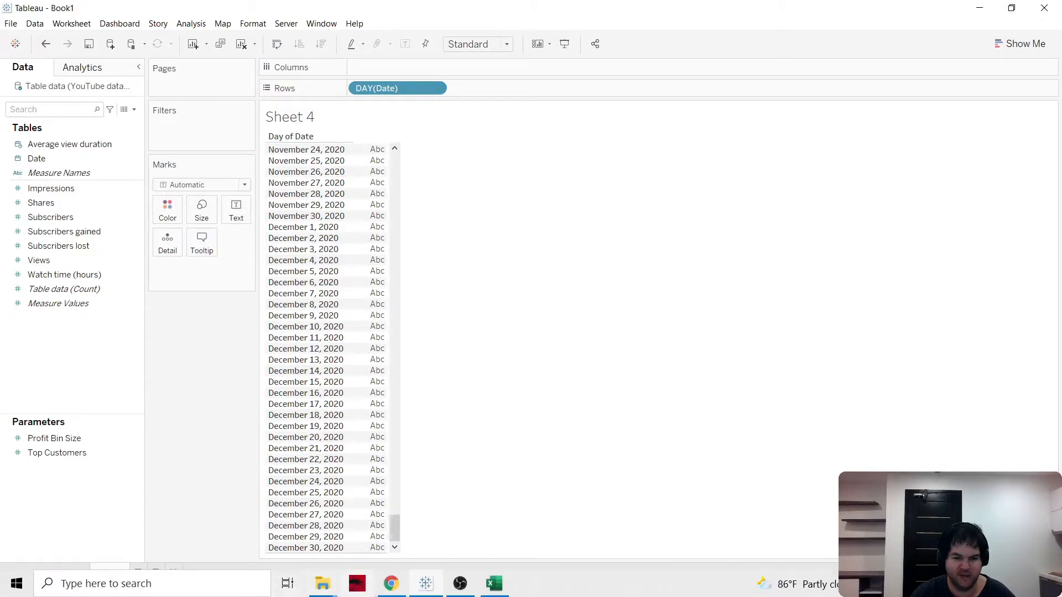
# Switch to YouTube Studio in Chrome and apply a custom date range from Dec 31, 2020 to Jul 24, 2021
pyautogui.click(383, 591)
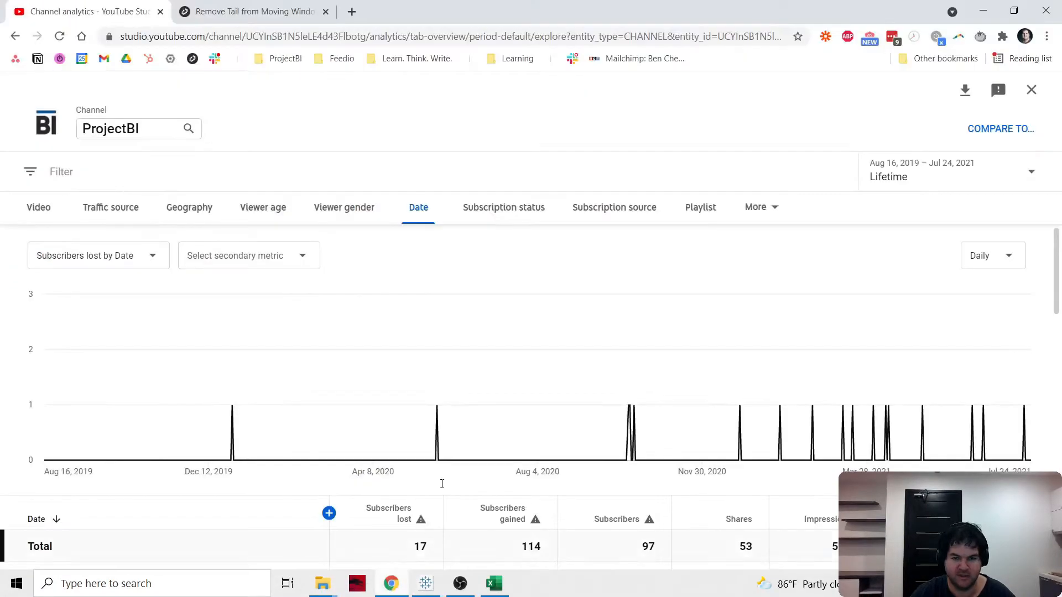
pyautogui.click(927, 174)
pyautogui.click(906, 410)
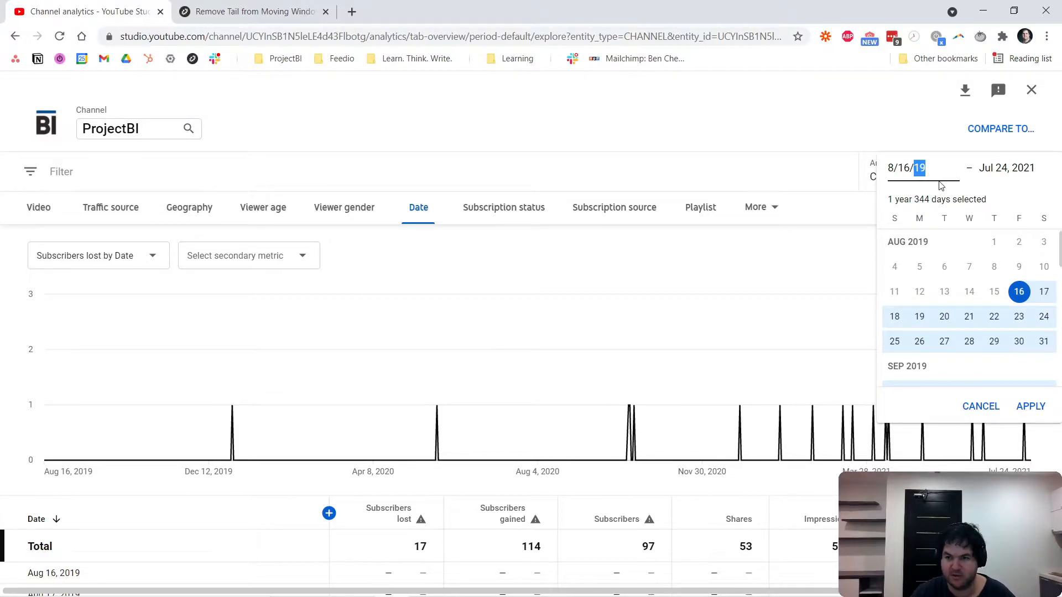
pyautogui.write('20')
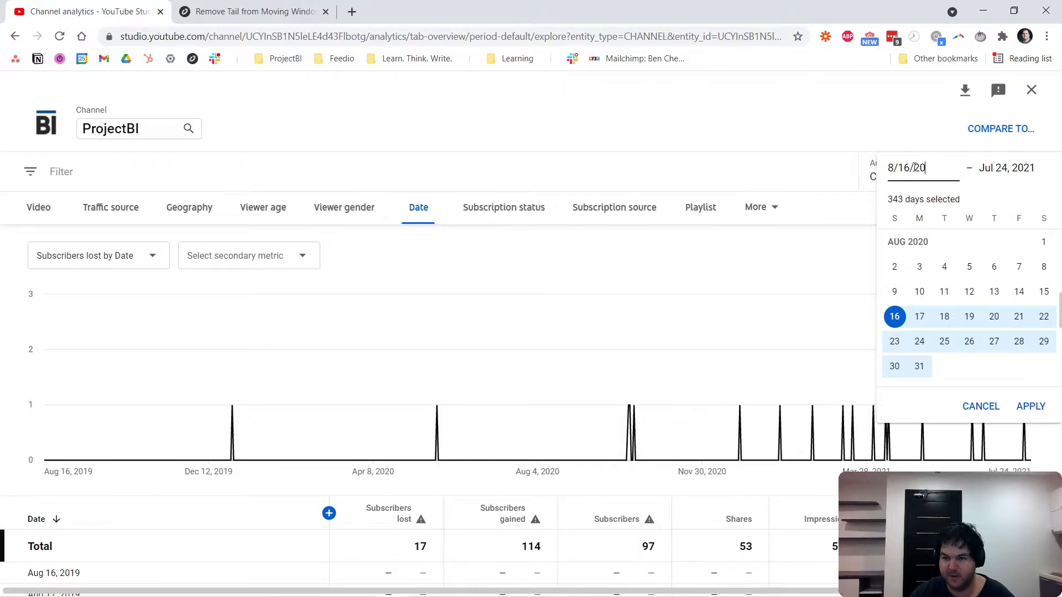
pyautogui.write('12')
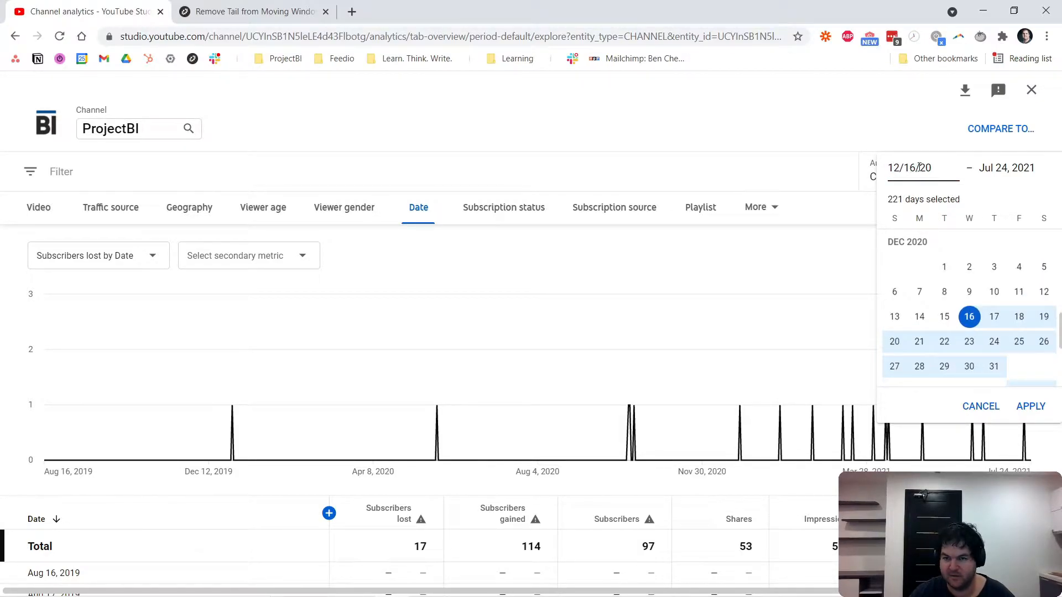
pyautogui.click(995, 367)
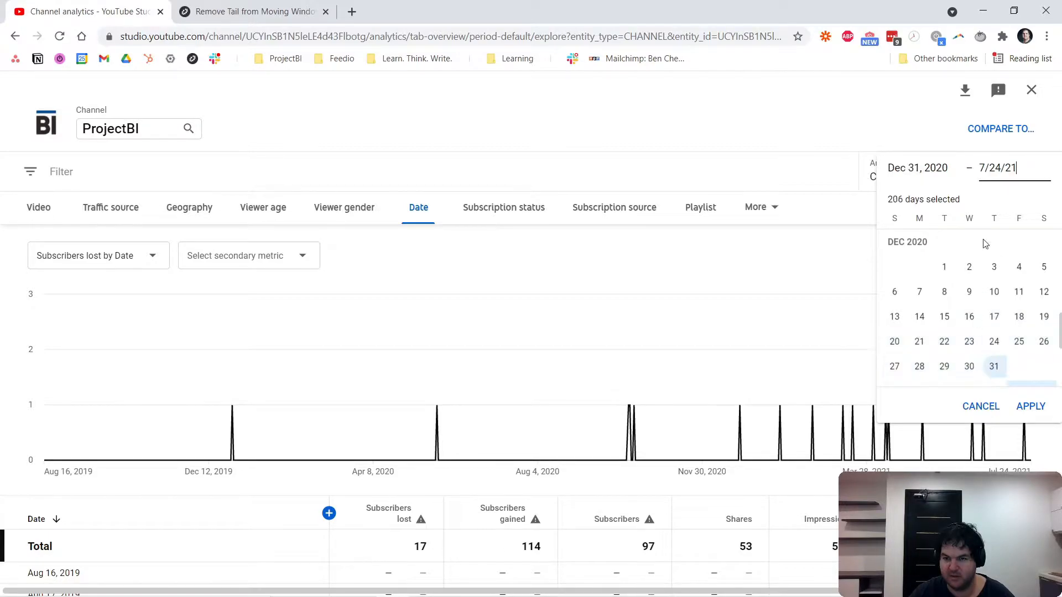
pyautogui.click(1031, 407)
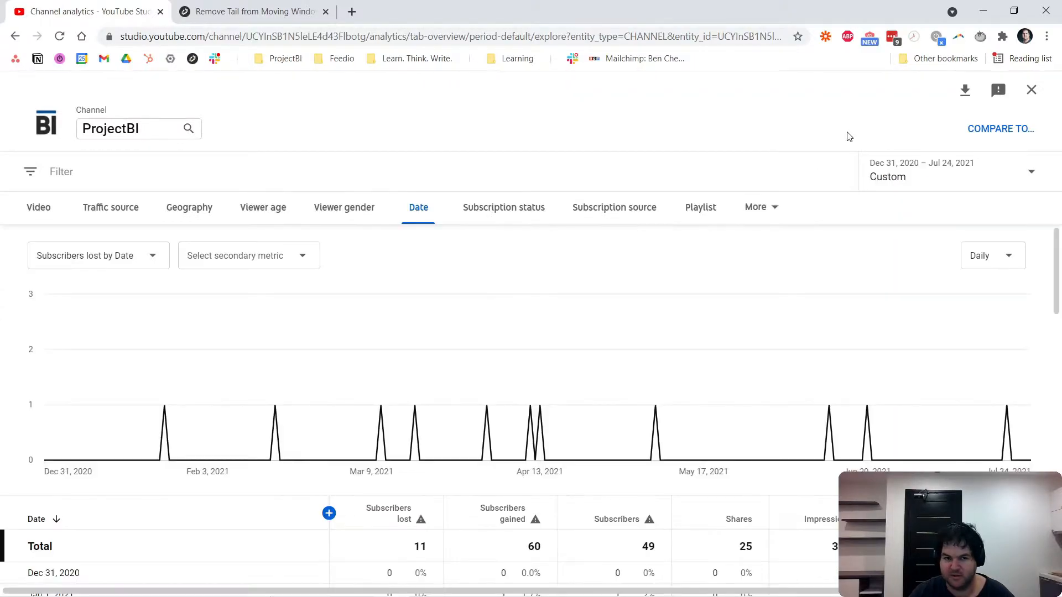
# Look over the daily table for the custom period and export it as comma-separated values (.csv)
pyautogui.scroll(-5, 327, 445)
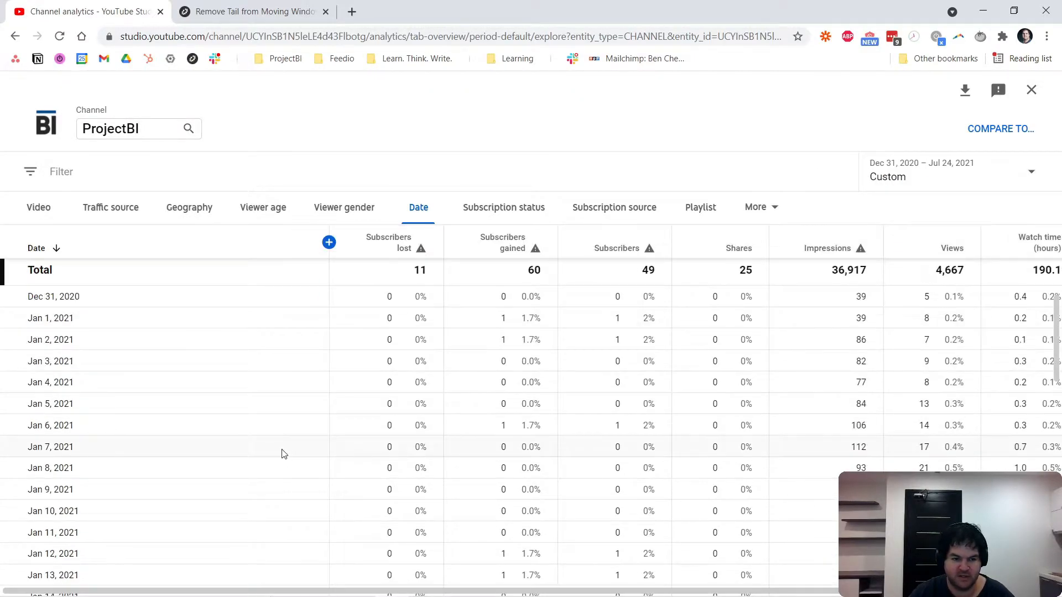
pyautogui.scroll(5, 299, 454)
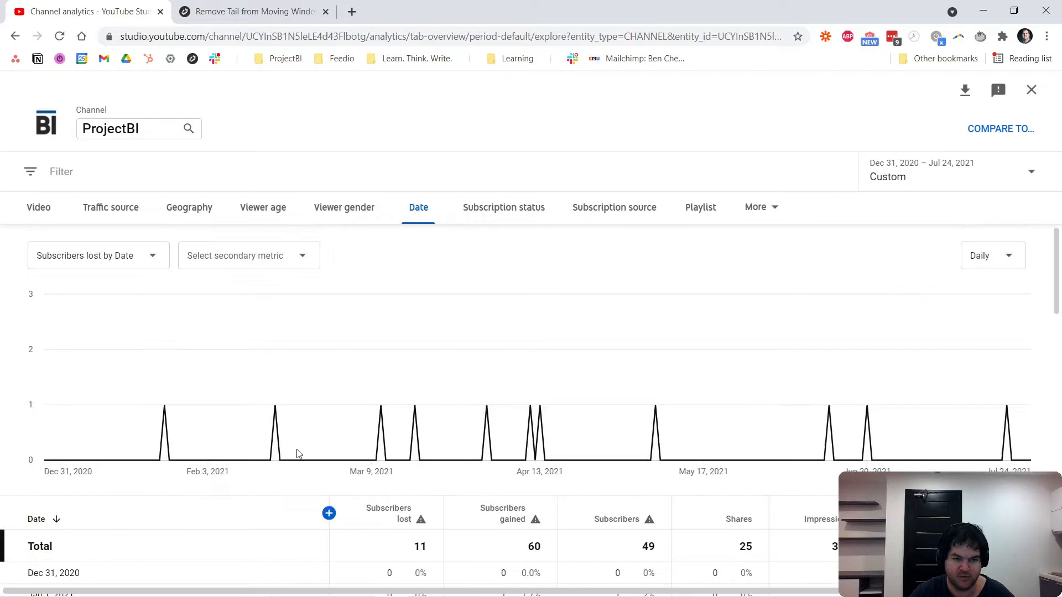
pyautogui.click(964, 90)
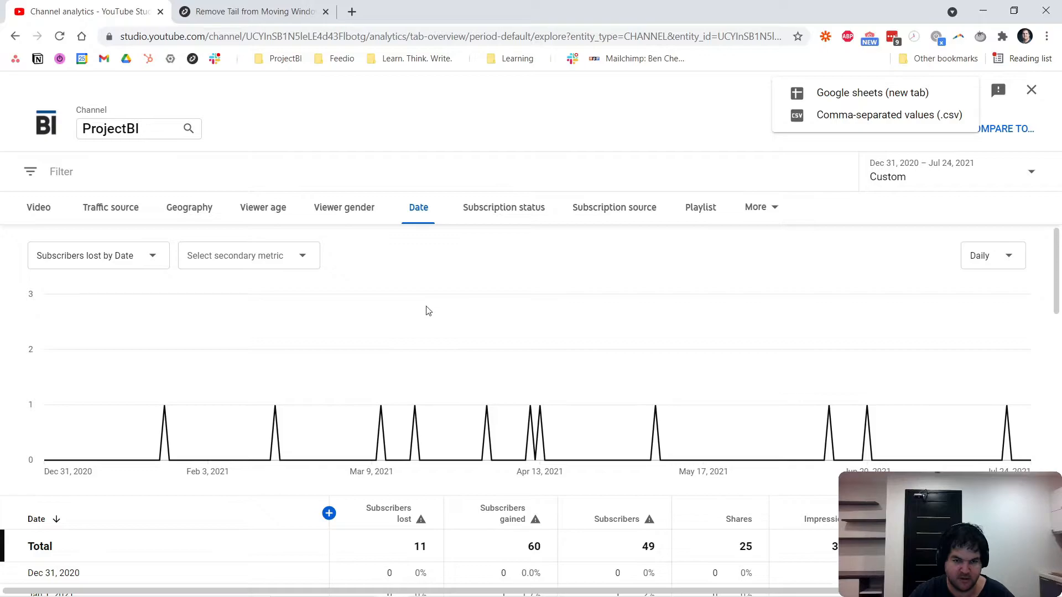
pyautogui.scroll(-9, 332, 442)
pyautogui.scroll(-6, 348, 476)
pyautogui.scroll(15, 346, 472)
pyautogui.click(961, 90)
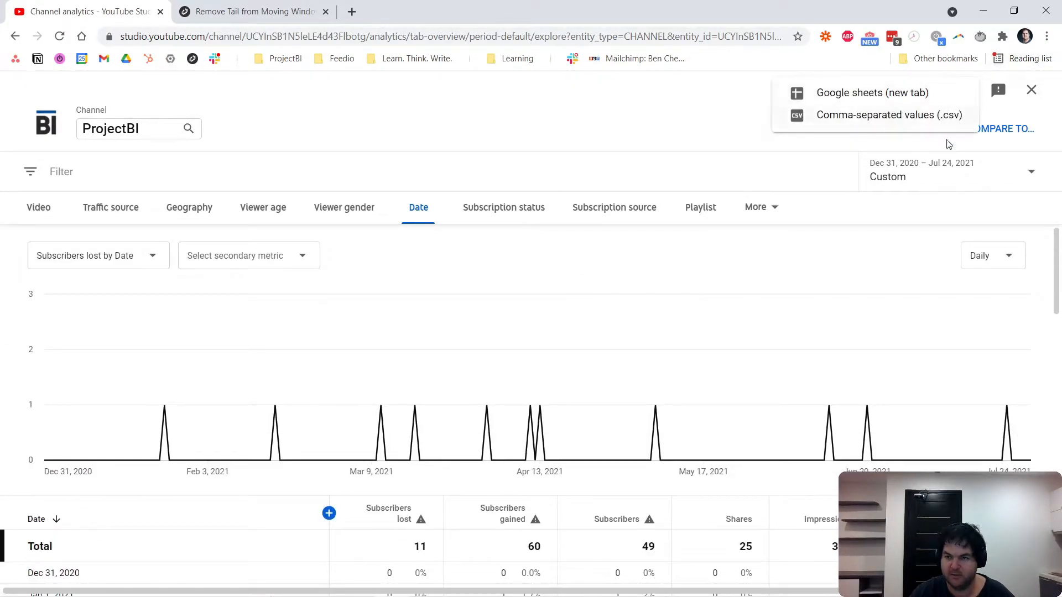
pyautogui.click(873, 117)
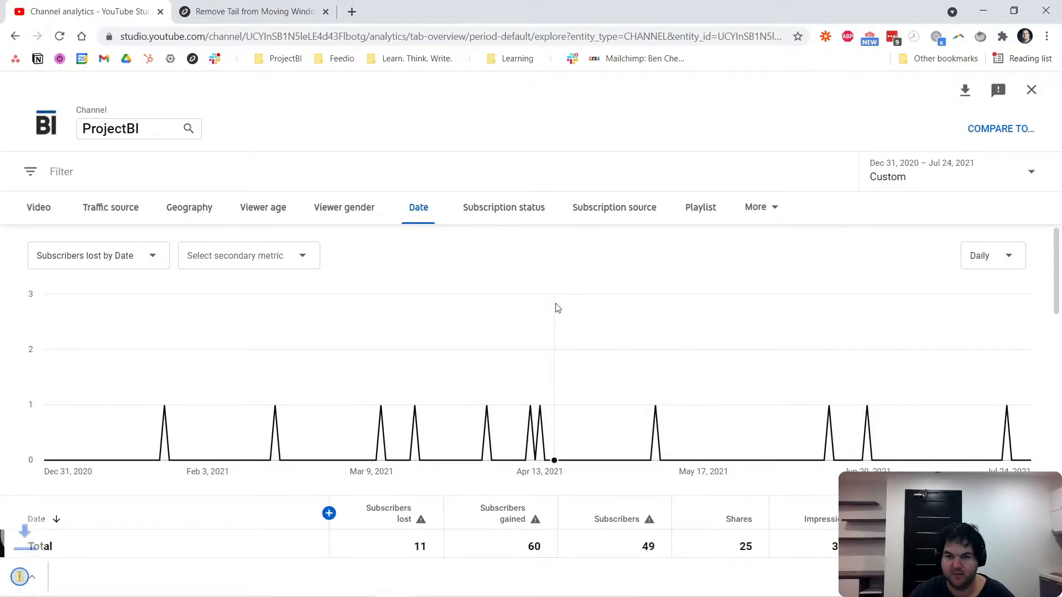
# Open the downloaded zip for the custom period and open its Table data file in Excel
pyautogui.click(90, 579)
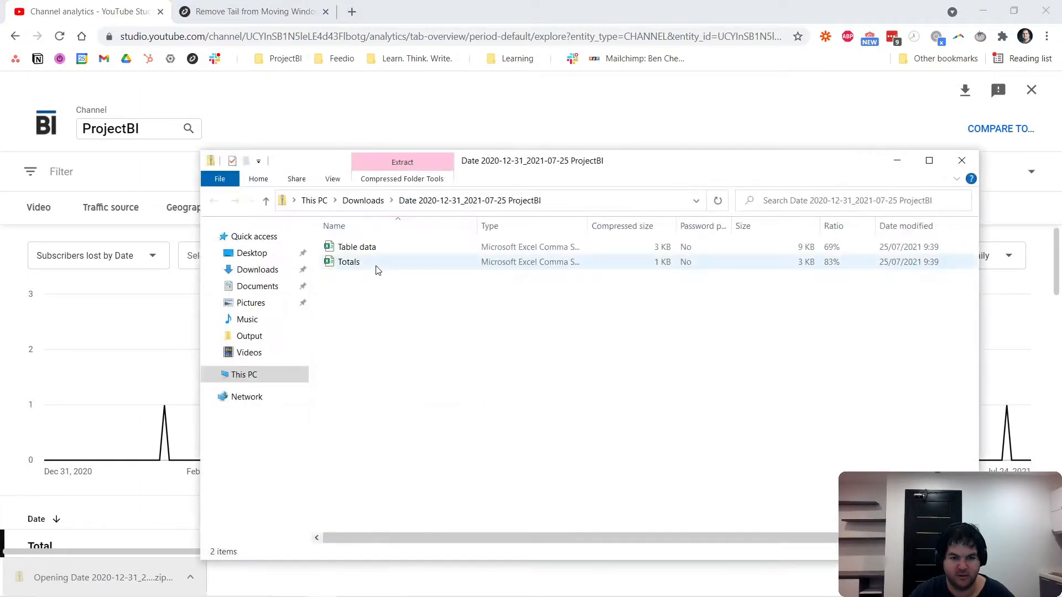
pyautogui.click(389, 250)
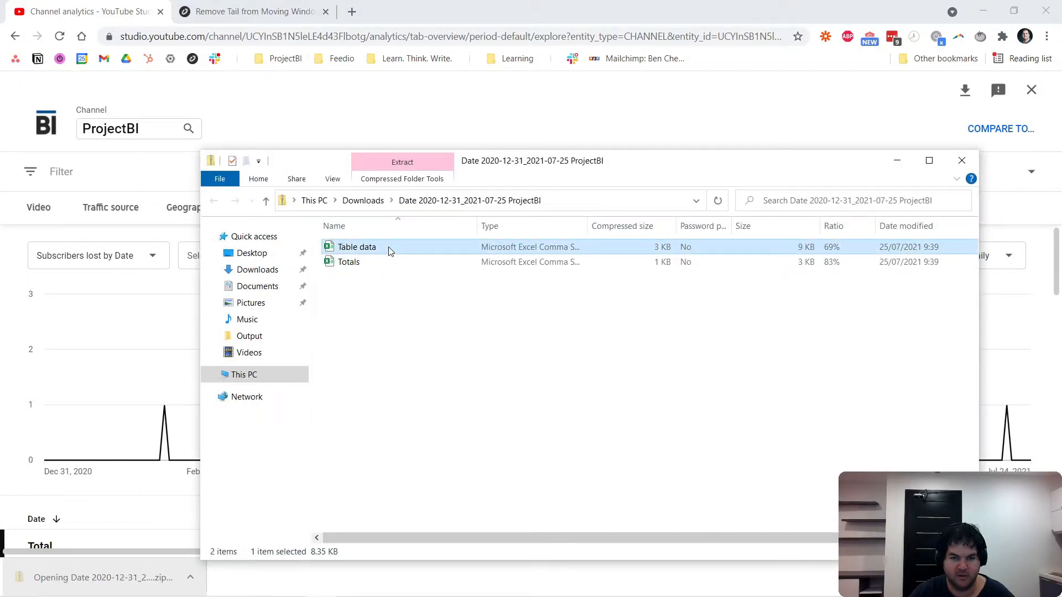
pyautogui.doubleClick(388, 248)
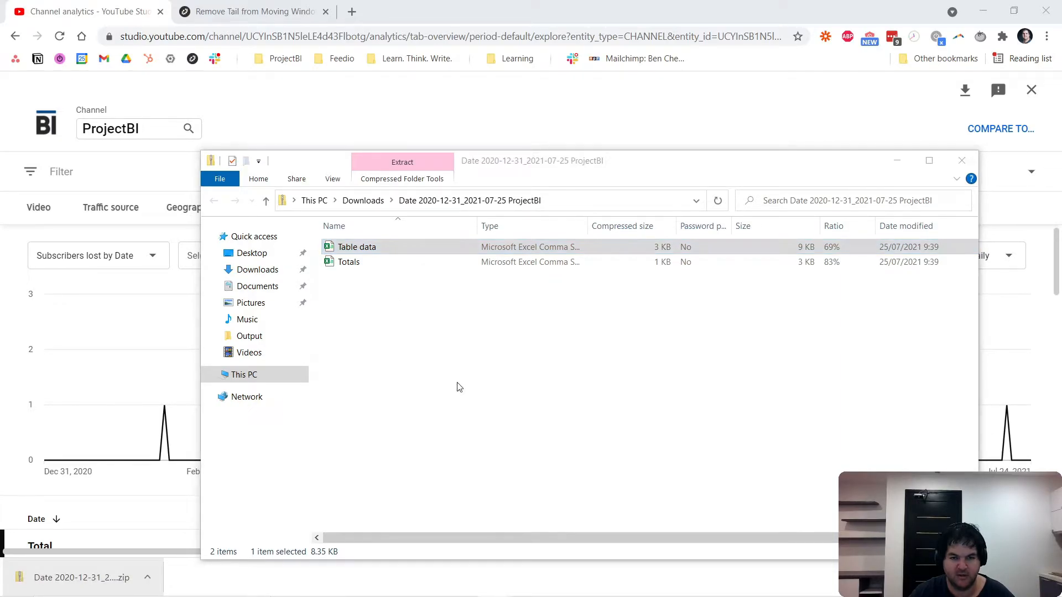
pyautogui.moveTo(502, 595)
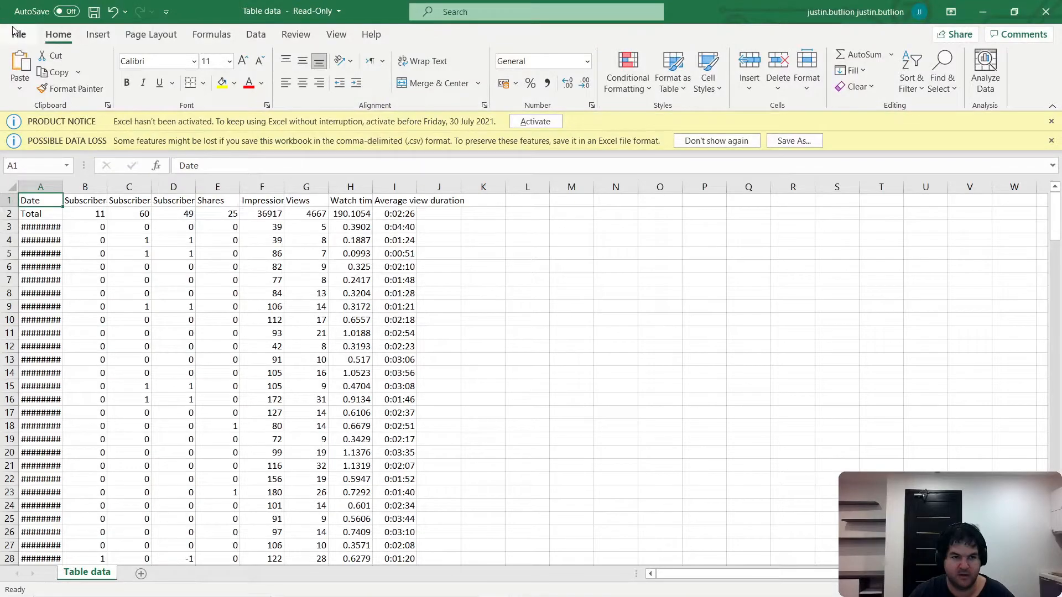
# Save the table as an Excel Workbook named "YouTube data - lifetime 25th July 2021 - 2" in the Downloads folder
pyautogui.click(17, 33)
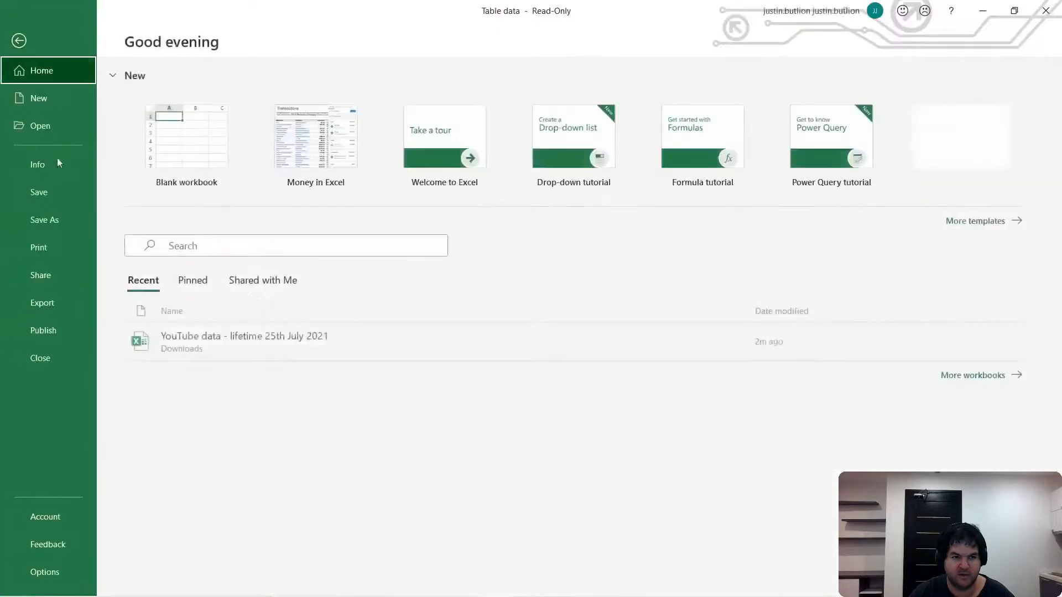
pyautogui.click(62, 223)
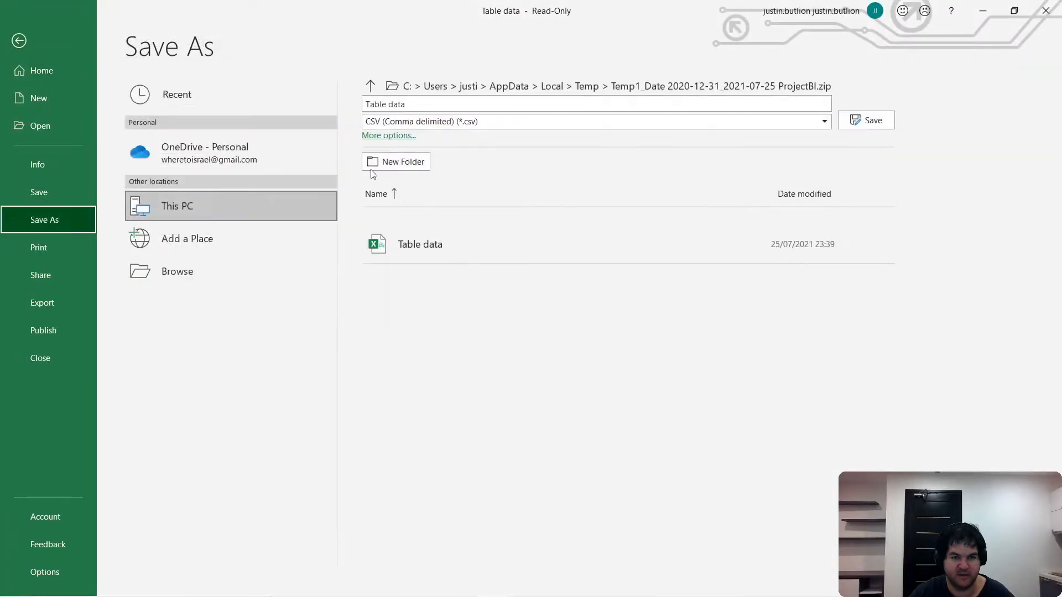
pyautogui.click(437, 122)
pyautogui.click(431, 138)
pyautogui.click(399, 137)
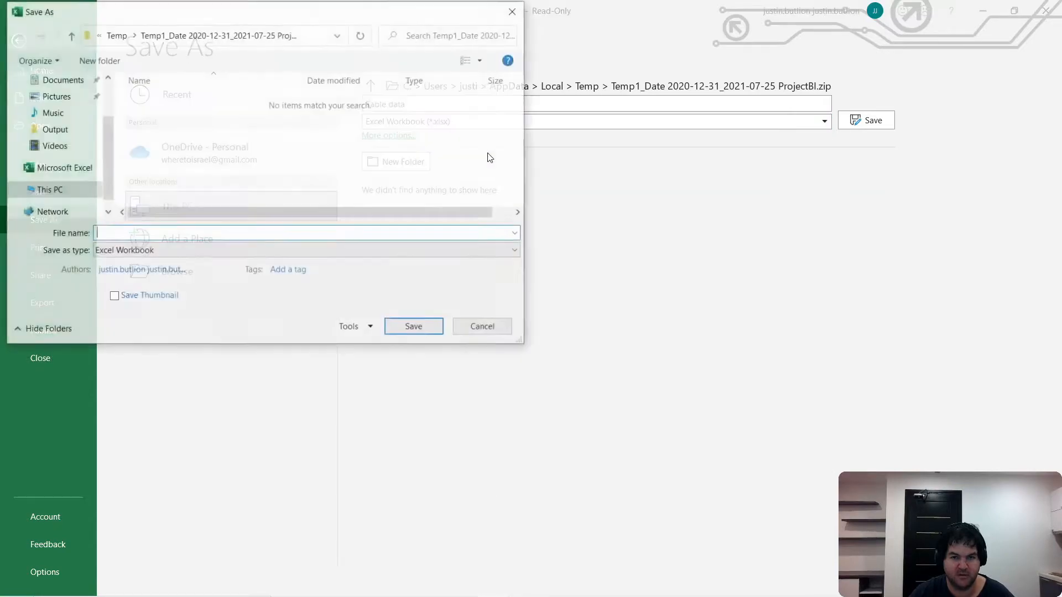
pyautogui.scroll(2, 56, 139)
pyautogui.click(60, 123)
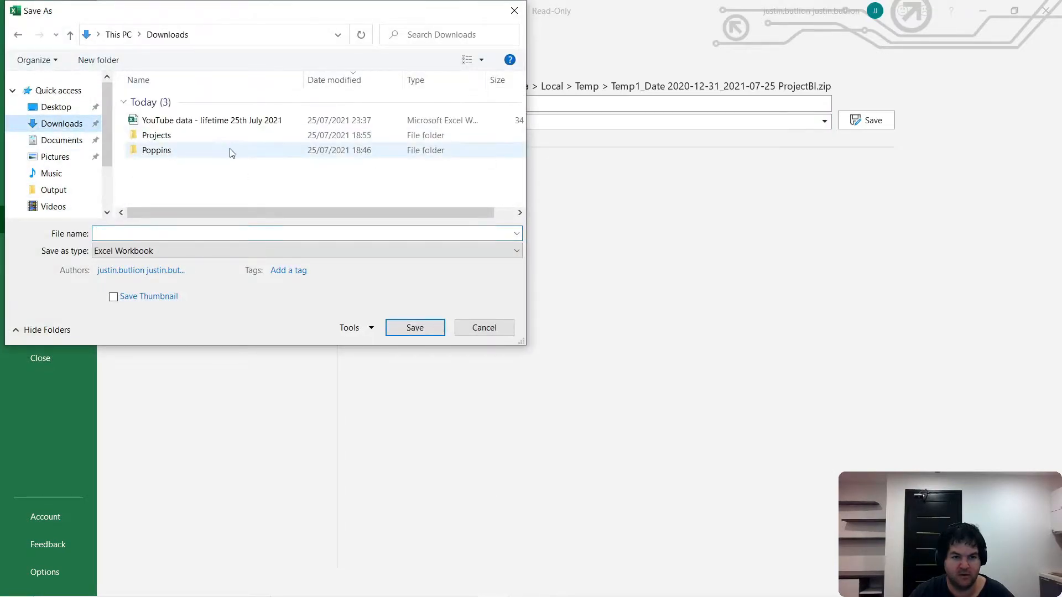
pyautogui.click(240, 121)
pyautogui.click(271, 231)
pyautogui.click(271, 231)
pyautogui.write('- 2')
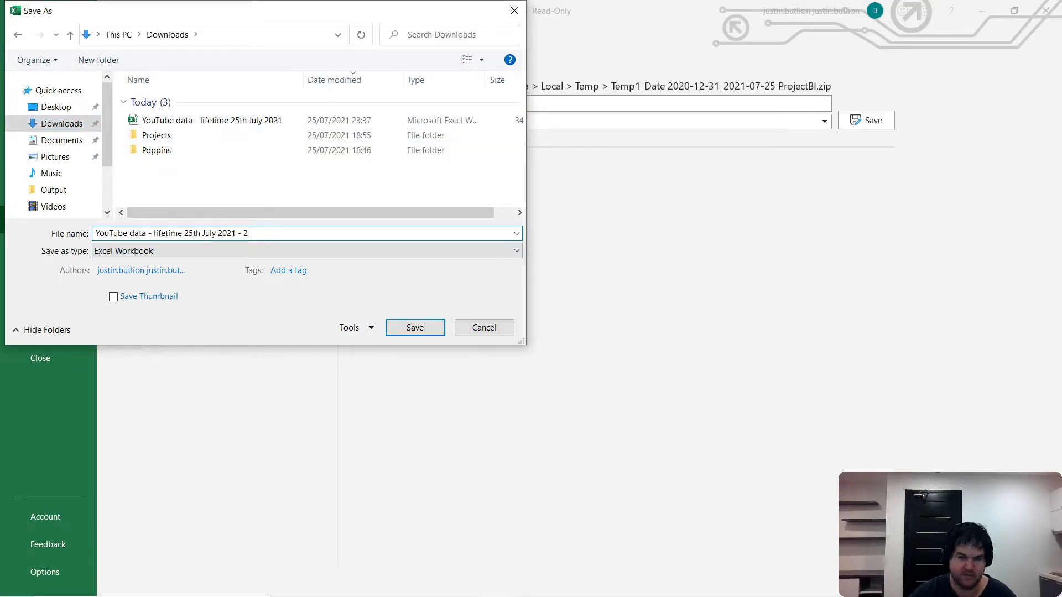
pyautogui.click(421, 328)
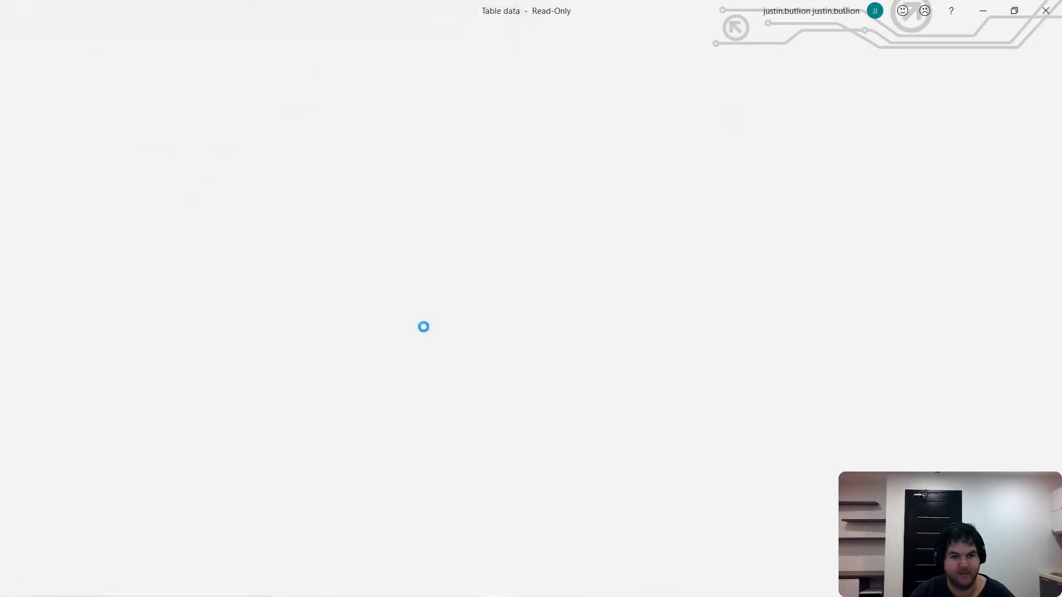
# Switch to Tableau's data source and add a connection to the Excel workbook "YouTube data - lifetime 25th July 2021 - 2"
pyautogui.moveTo(391, 595)
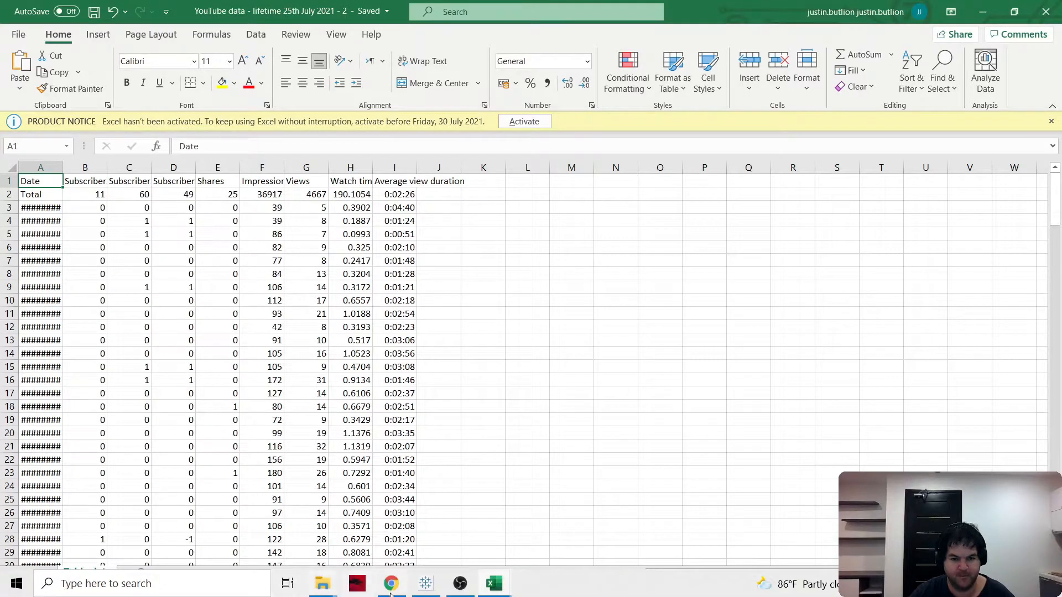
pyautogui.click(426, 584)
pyautogui.doubleClick(54, 88)
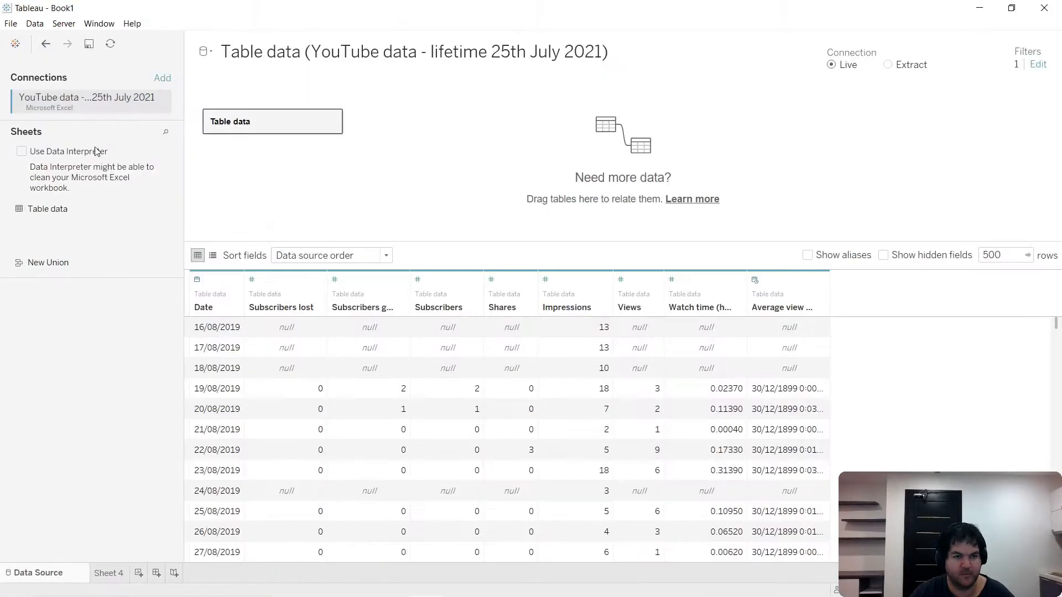
pyautogui.click(162, 77)
pyautogui.click(279, 181)
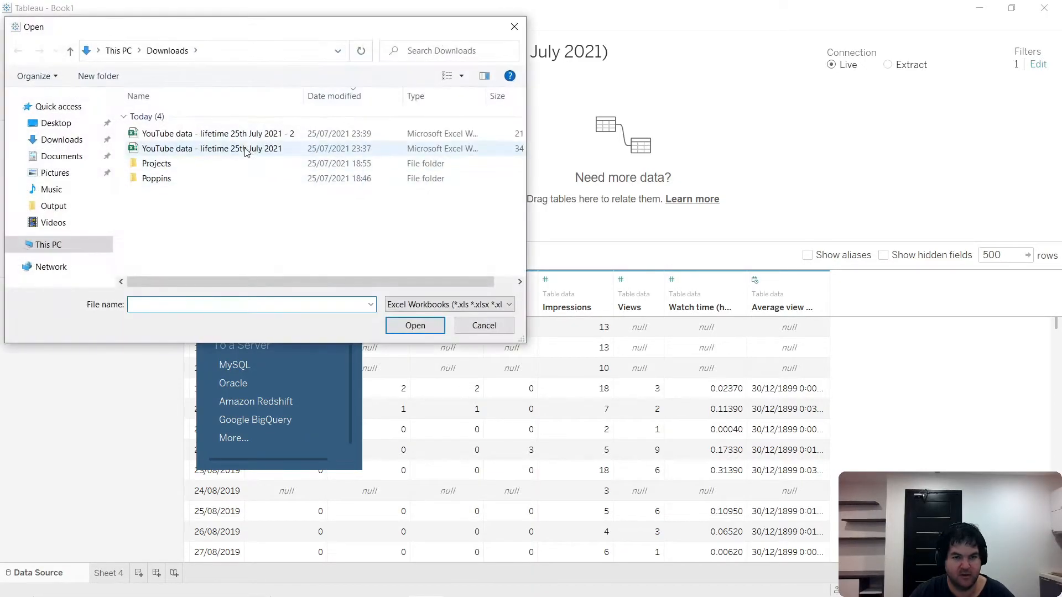
pyautogui.click(285, 134)
pyautogui.click(416, 326)
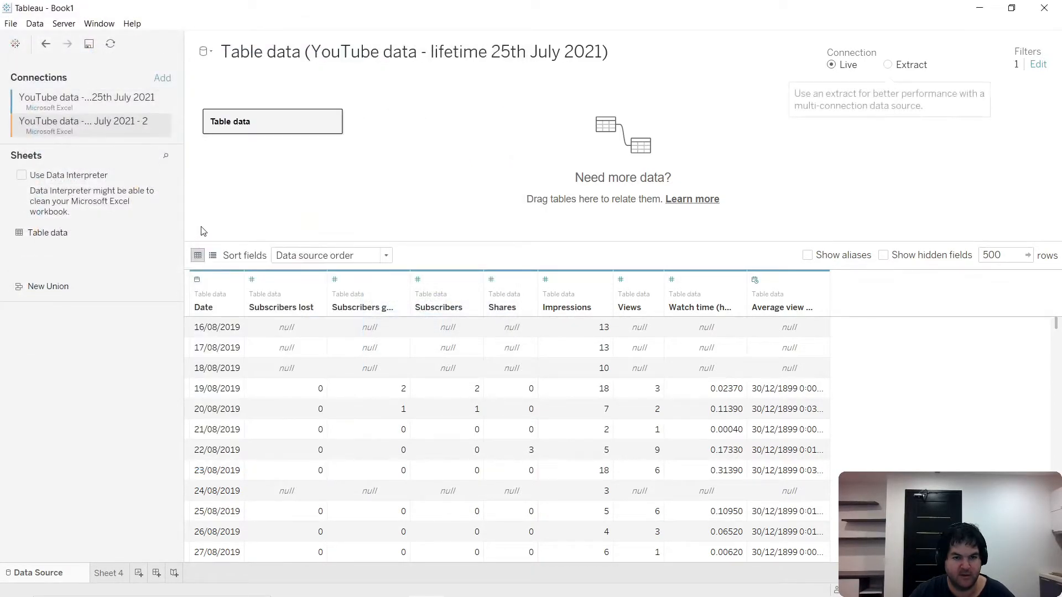
# Examine the Table data sheets and union option under both Excel workbook connections
pyautogui.moveTo(50, 237)
pyautogui.mouseDown()
pyautogui.moveTo(263, 126)
pyautogui.moveTo(33, 238)
pyautogui.mouseUp()
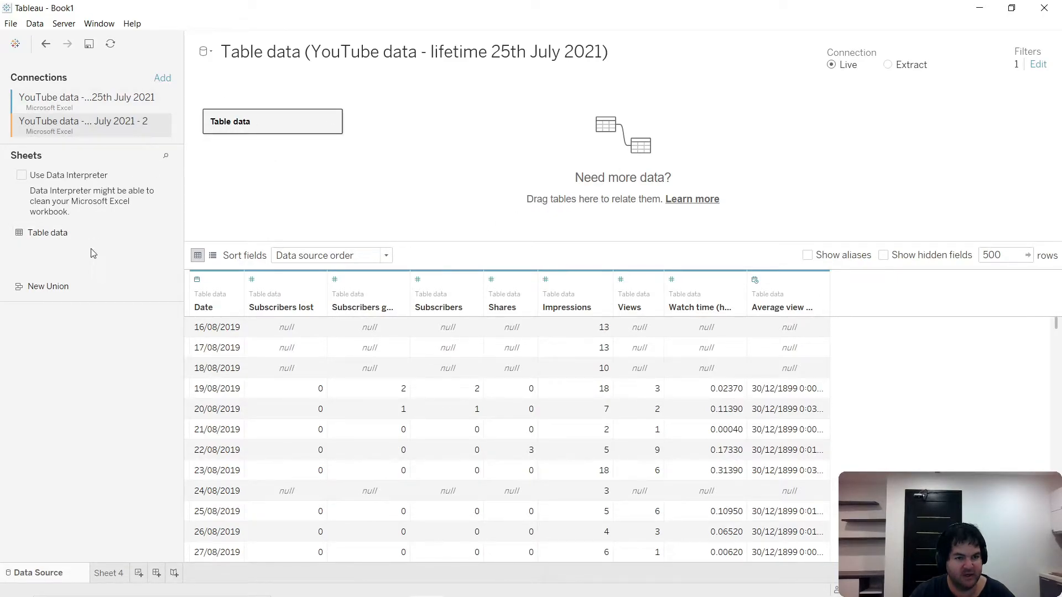
pyautogui.click(83, 100)
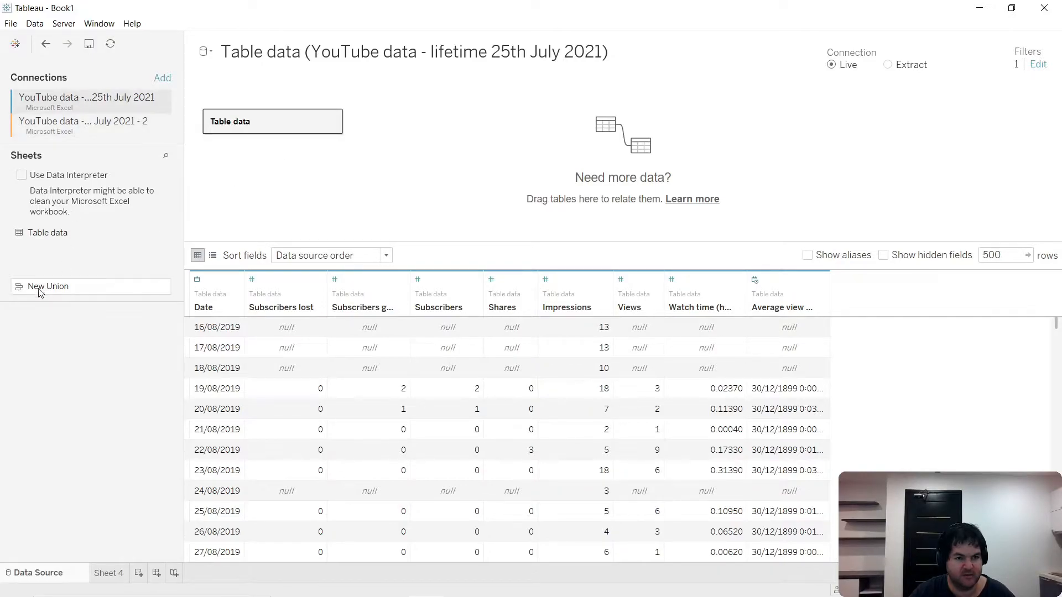
pyautogui.click(66, 127)
pyautogui.moveTo(57, 229); pyautogui.dragTo(53, 128)
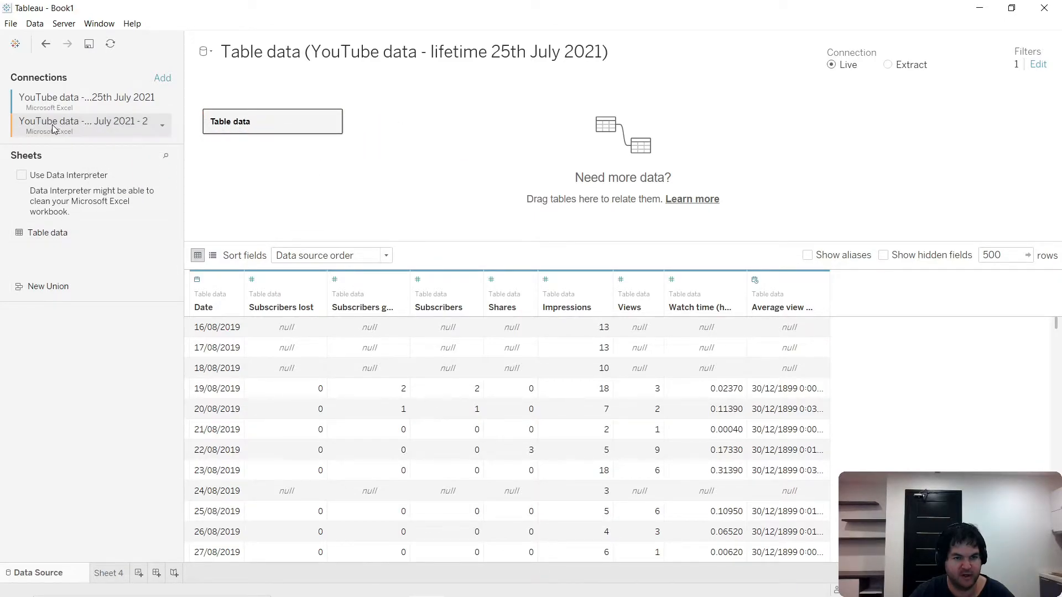
# Switch to the Excel workbook "YouTube data - lifetime 25th July 2021 - 2" and autofit the column widths of the whole table
pyautogui.click(979, 8)
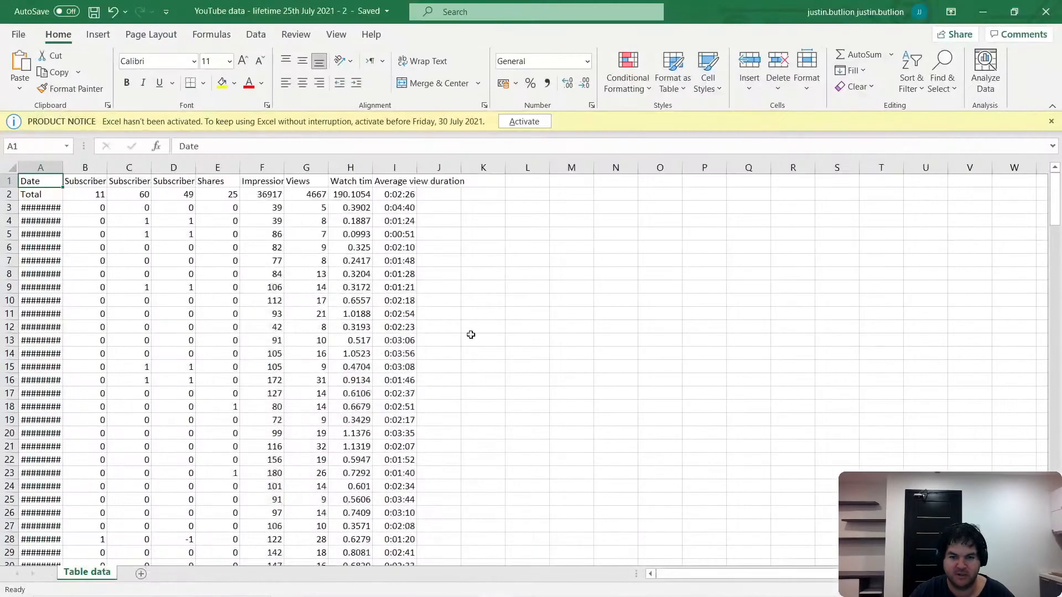
pyautogui.hotkey('ctrl', 'shift', 'End')
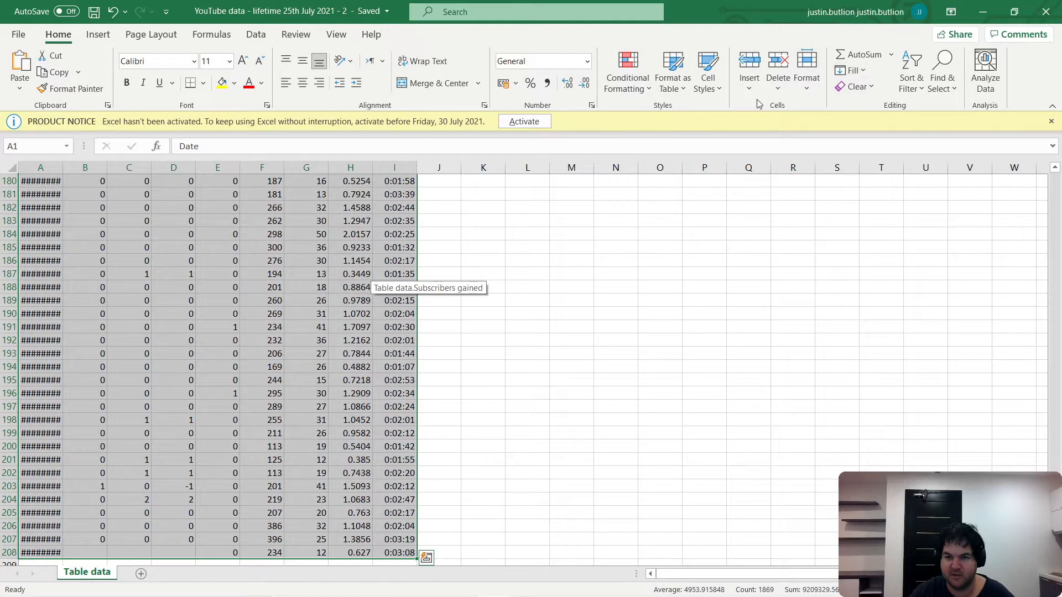
pyautogui.click(808, 90)
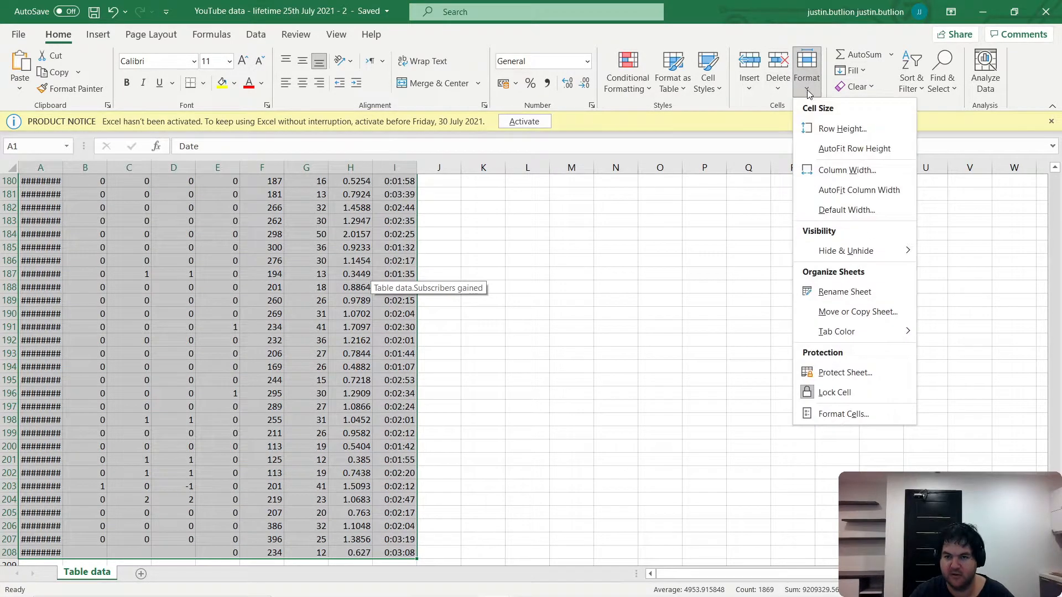
pyautogui.click(859, 190)
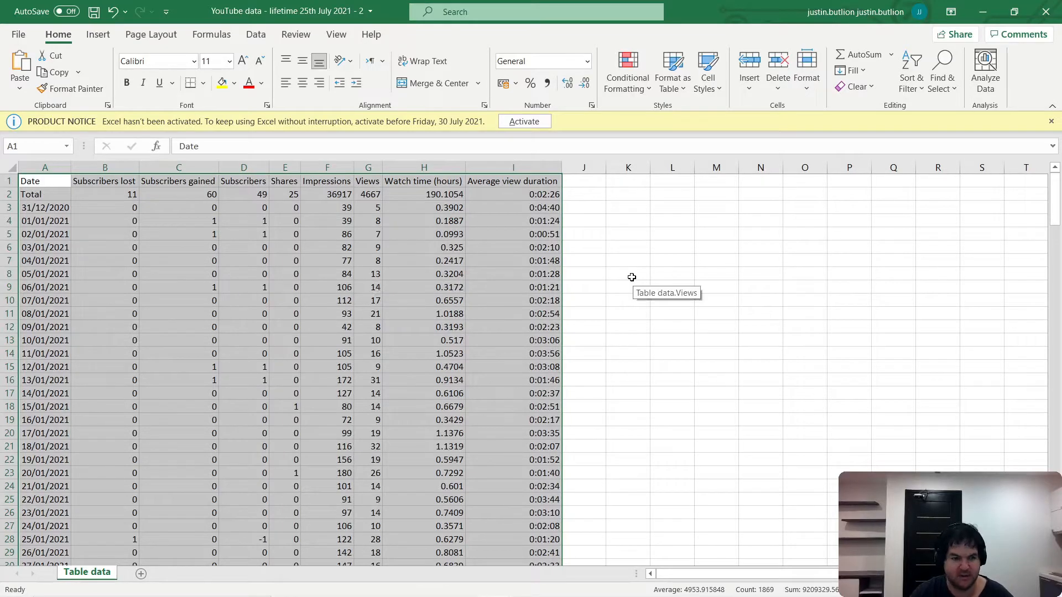
# Copy all daily data rows from 31/12/2020 through 24/07/2021, leaving out the header and Total rows
pyautogui.click(44, 209)
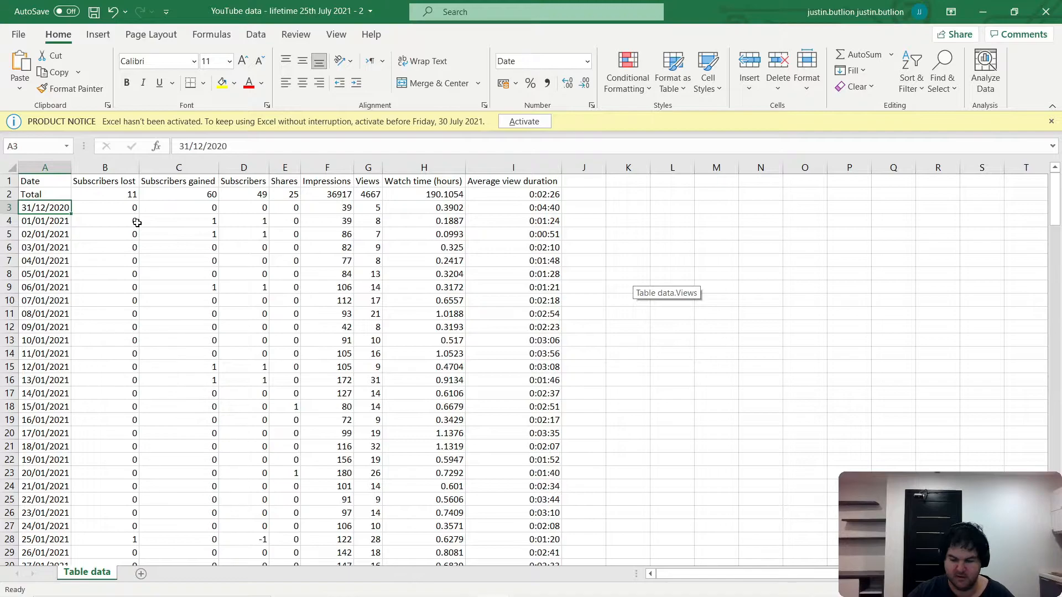
pyautogui.hotkey('ctrl', 'shift', 'Right')
pyautogui.hotkey('ctrl', 'shift', 'Down')
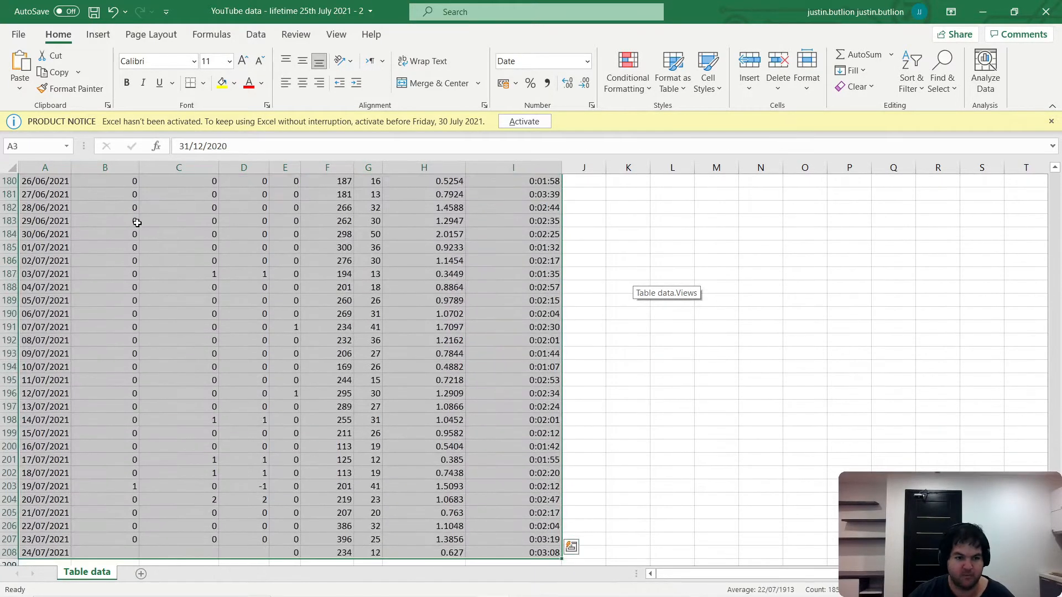
pyautogui.hotkey('ctrl', 'c')
# In the workbook "YouTube data - lifetime 25th July 2021", insert the copied rows at row 503 below 30/12/2020, shifting cells down
pyautogui.moveTo(494, 588)
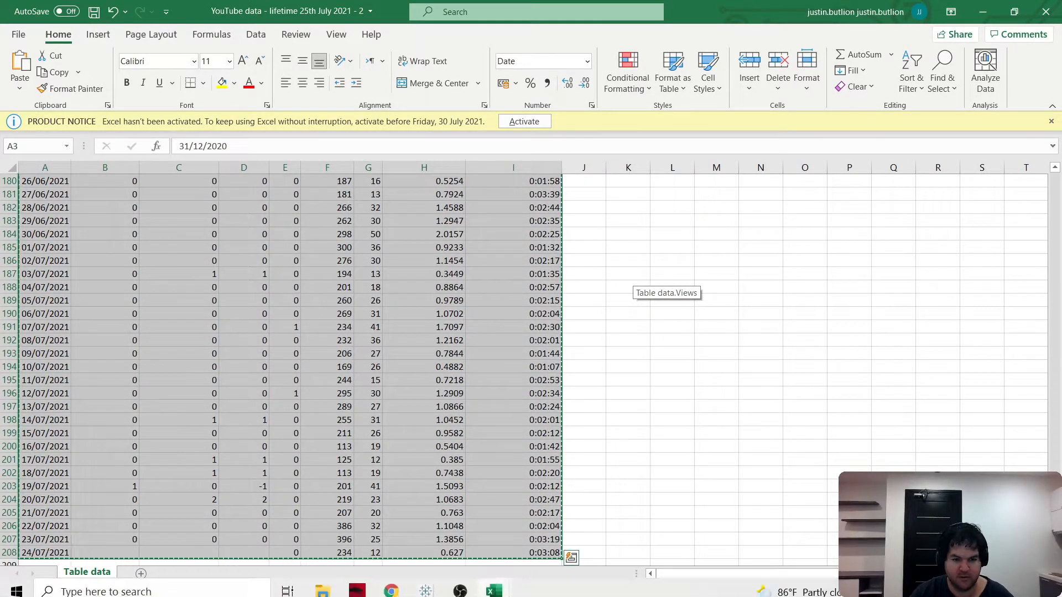
pyautogui.click(426, 531)
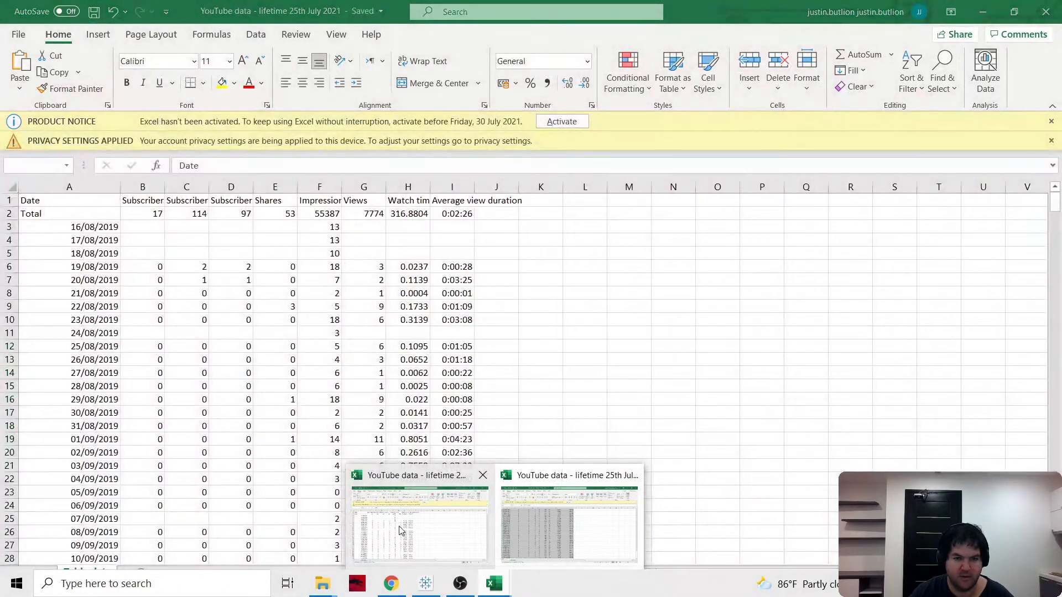
pyautogui.click(402, 531)
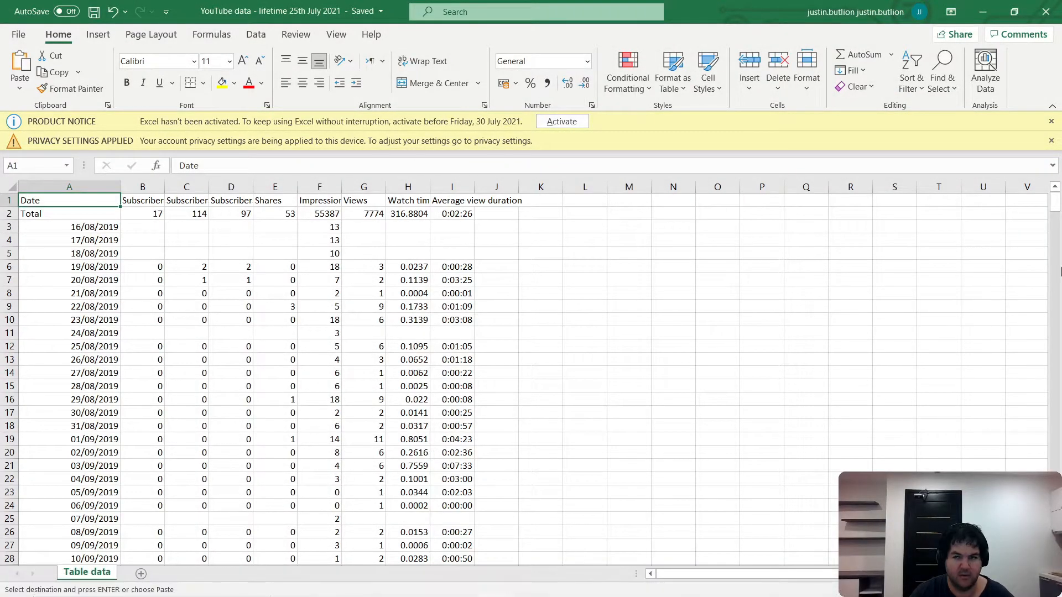
pyautogui.moveTo(1057, 203); pyautogui.dragTo(1057, 553)
pyautogui.scroll(-3, 217, 512)
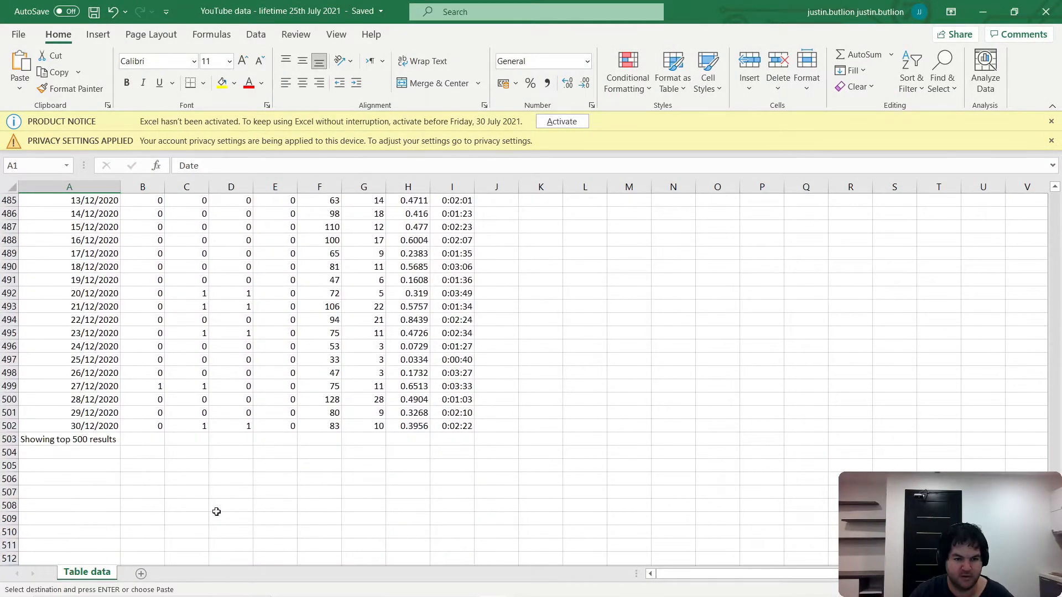
pyautogui.rightClick(10, 439)
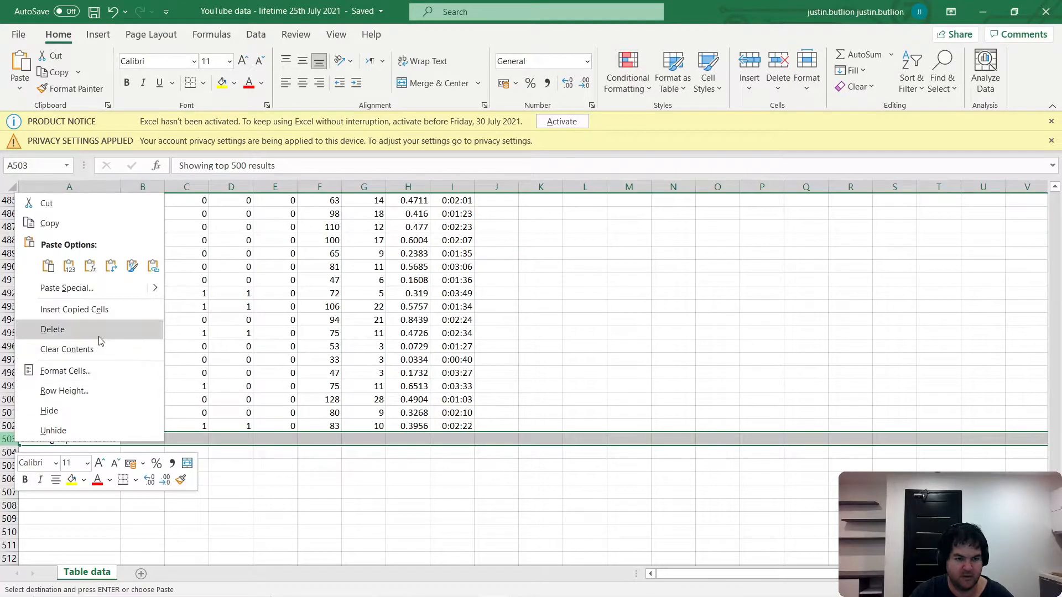
pyautogui.click(114, 310)
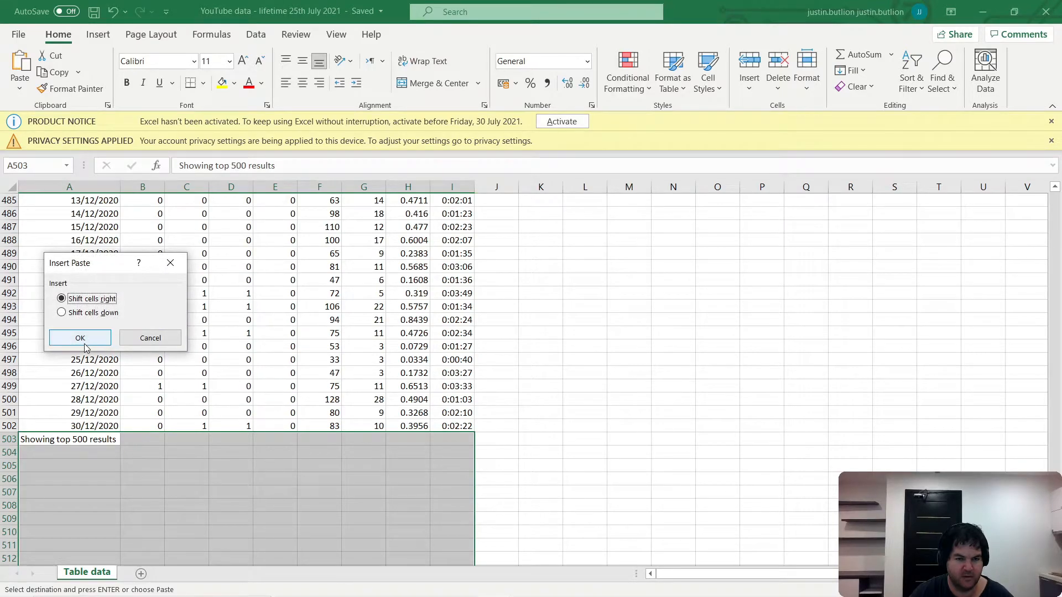
pyautogui.click(98, 313)
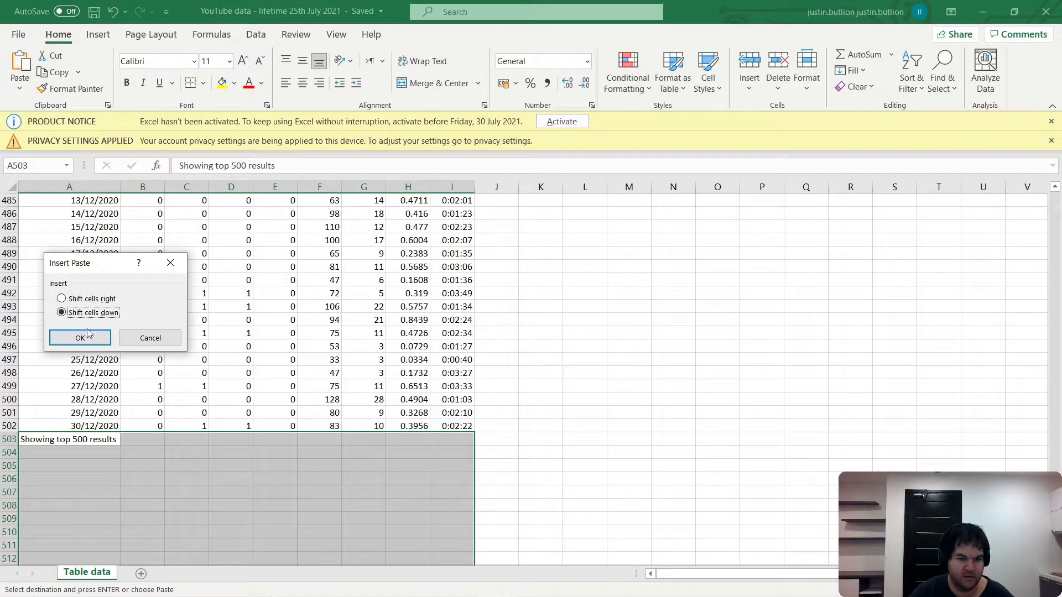
pyautogui.click(80, 338)
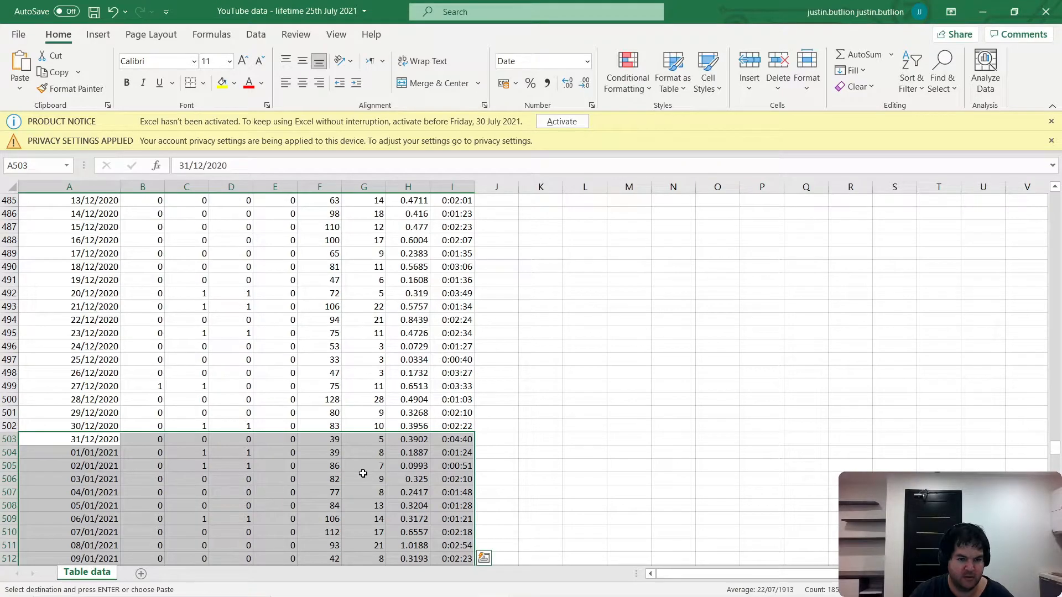
# Delete the "Showing top 500 results" row at the end of the combined data
pyautogui.scroll(-3, 363, 473)
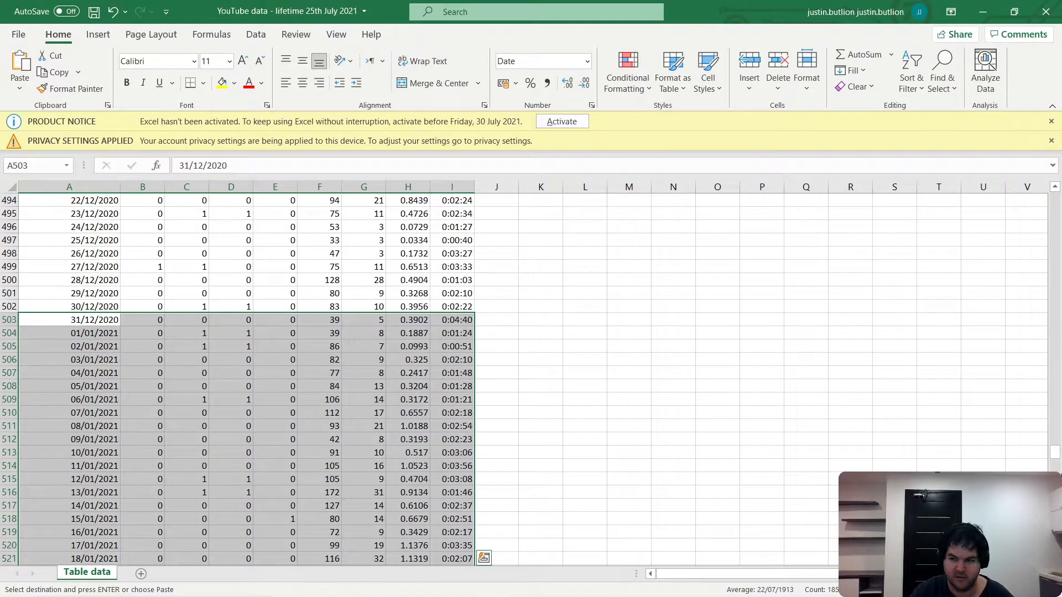
pyautogui.moveTo(1055, 459); pyautogui.dragTo(1055, 523)
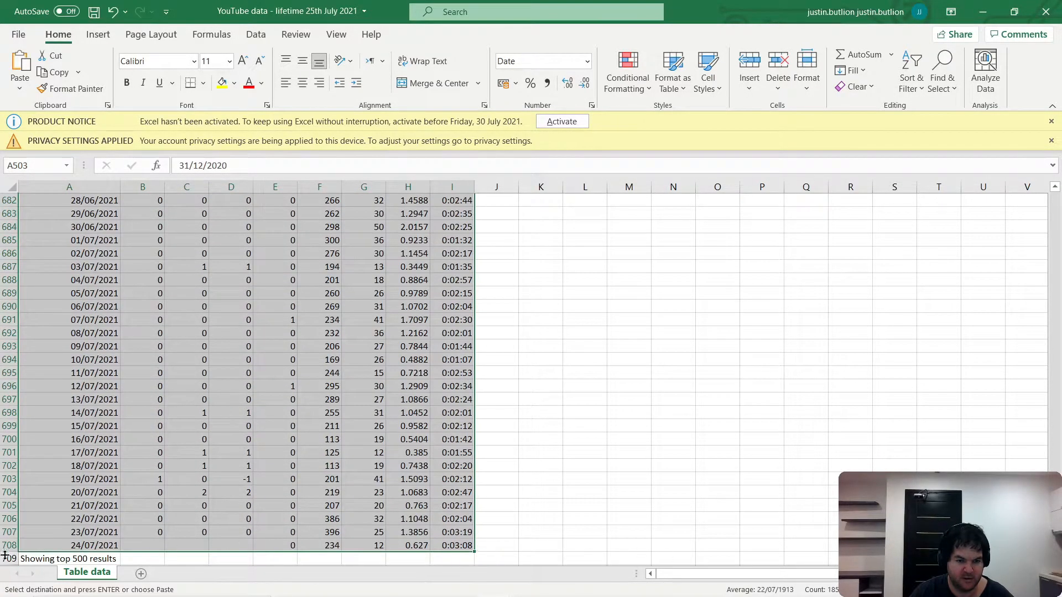
pyautogui.click(10, 555)
pyautogui.rightClick(10, 555)
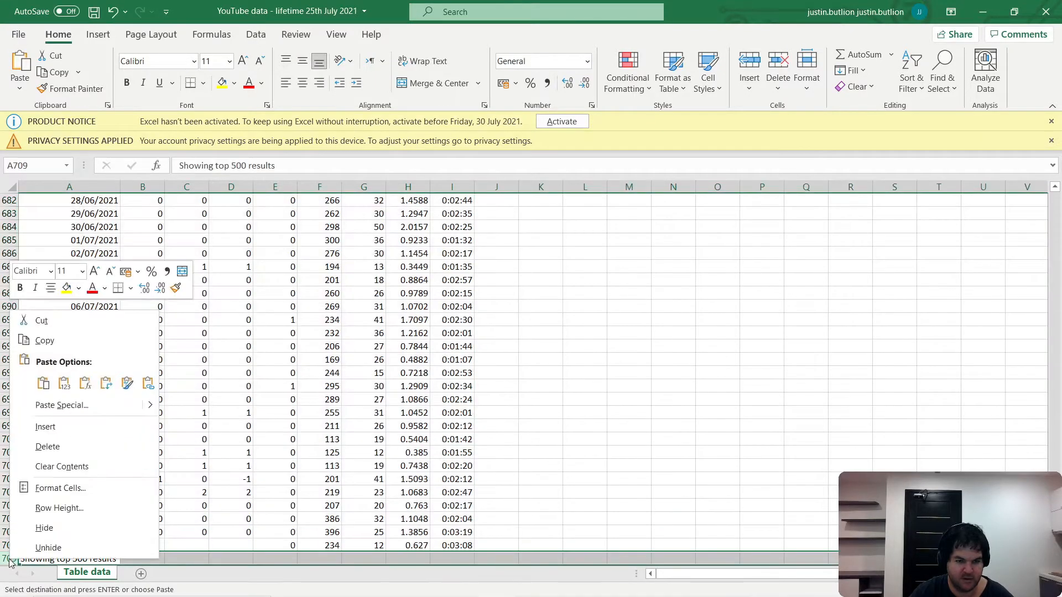
pyautogui.click(78, 427)
pyautogui.click(522, 370)
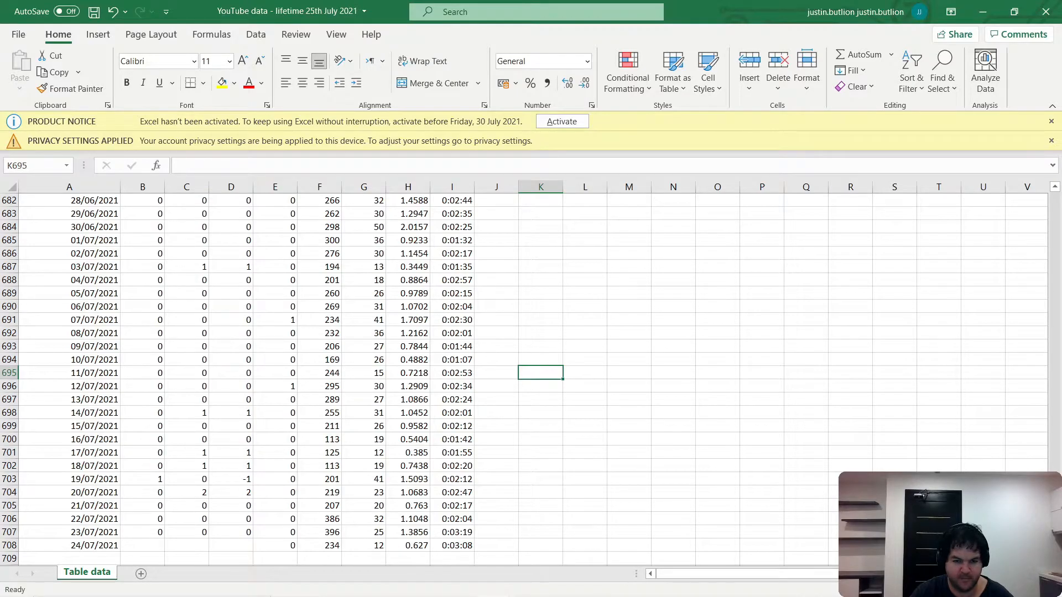
# Delete the Total row beneath the headers and save the workbook
pyautogui.moveTo(1055, 523); pyautogui.dragTo(1013, 161)
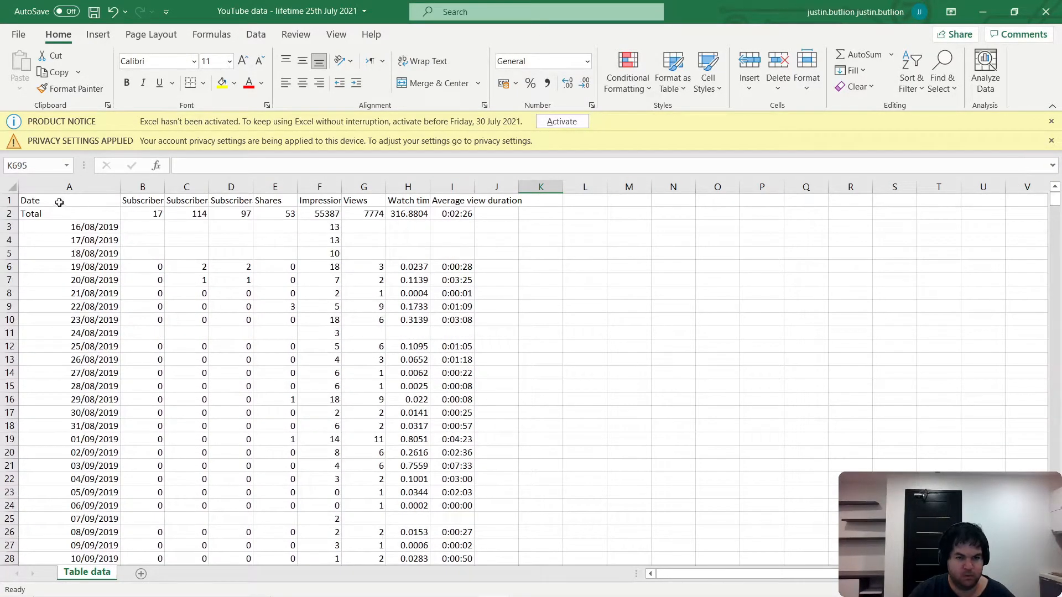
pyautogui.click(10, 215)
pyautogui.rightClick(10, 216)
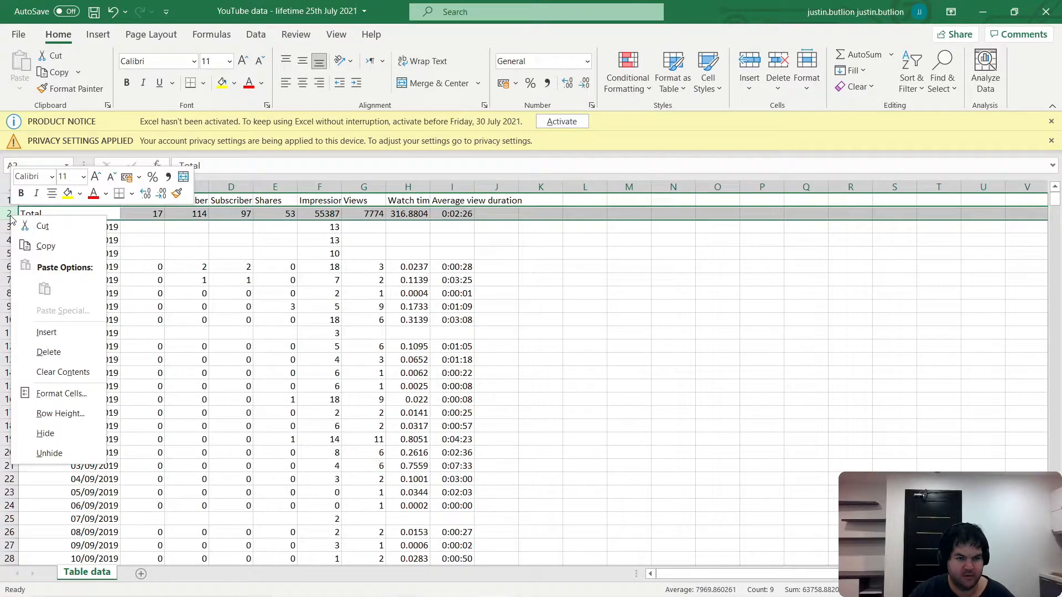
pyautogui.click(48, 351)
pyautogui.click(580, 293)
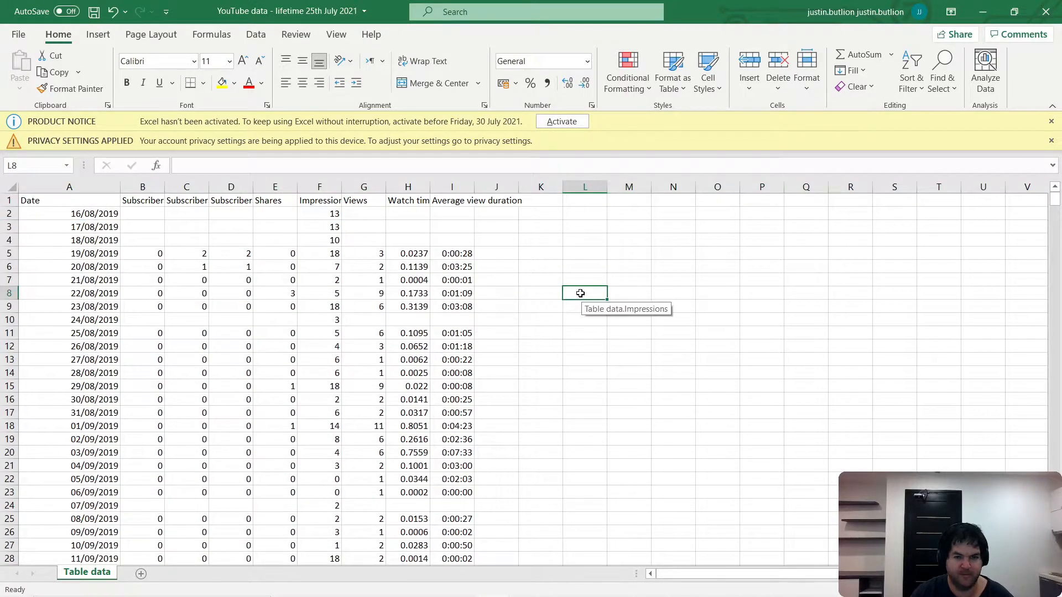
pyautogui.click(94, 11)
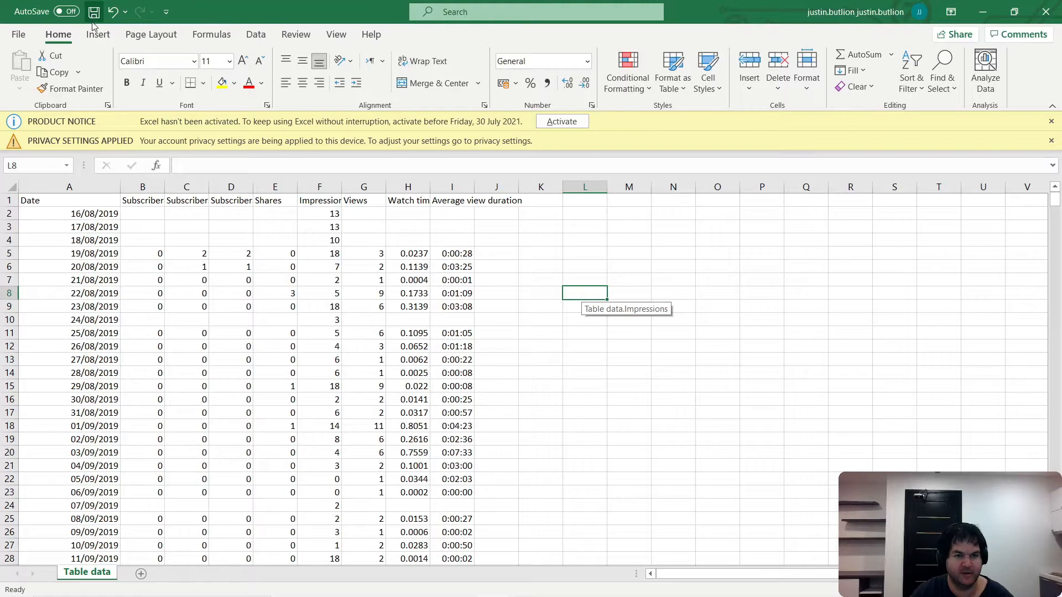
# Switch to Tableau, remove the connection to the "- 2" workbook, and review the combined dates on Sheet 4
pyautogui.click(426, 583)
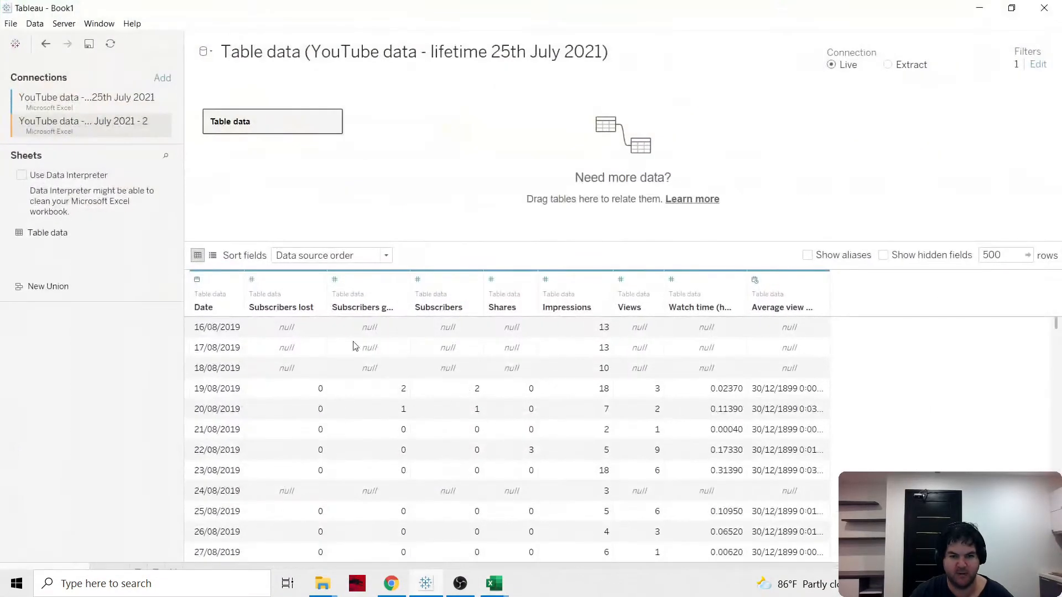
pyautogui.click(164, 125)
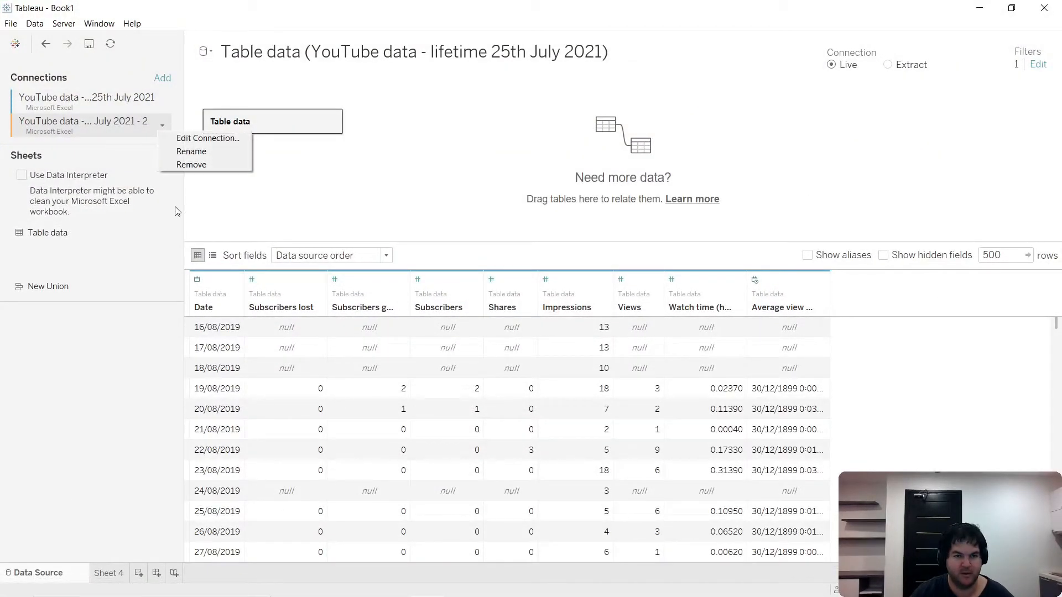
pyautogui.click(211, 165)
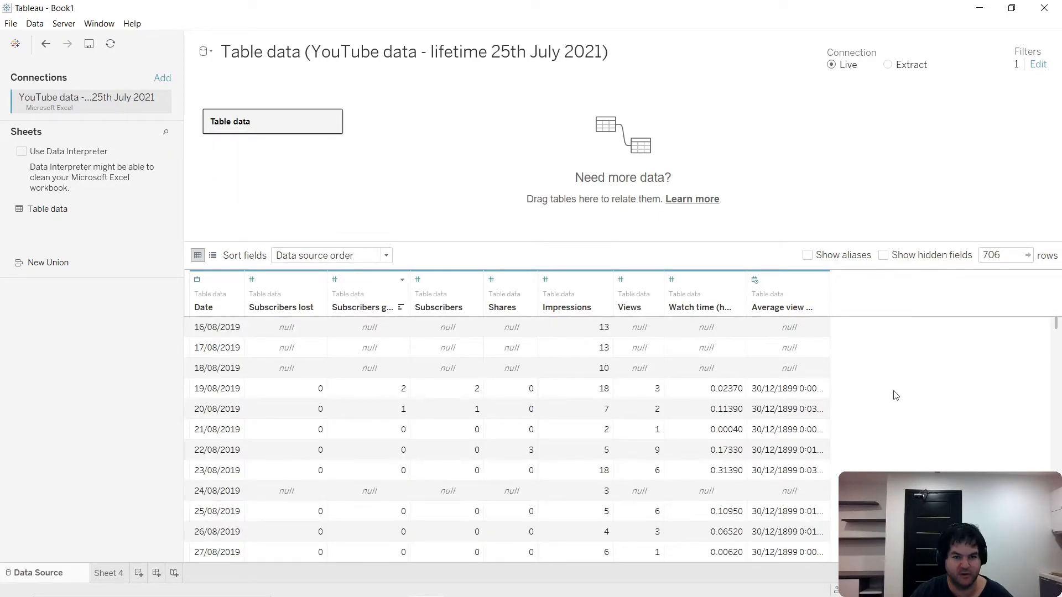
pyautogui.moveTo(1057, 326); pyautogui.dragTo(1056, 98)
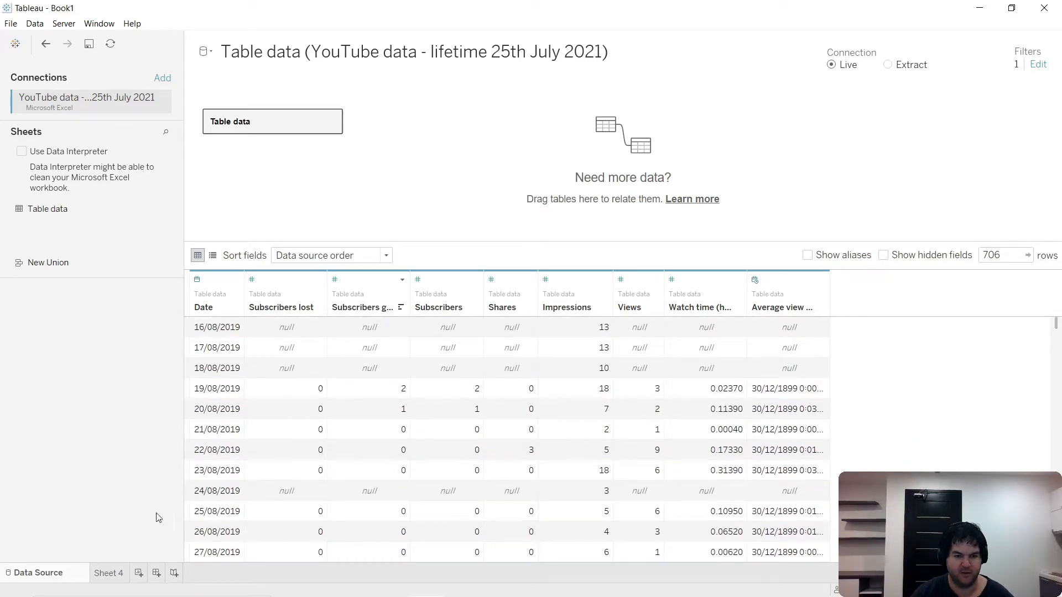
pyautogui.click(108, 573)
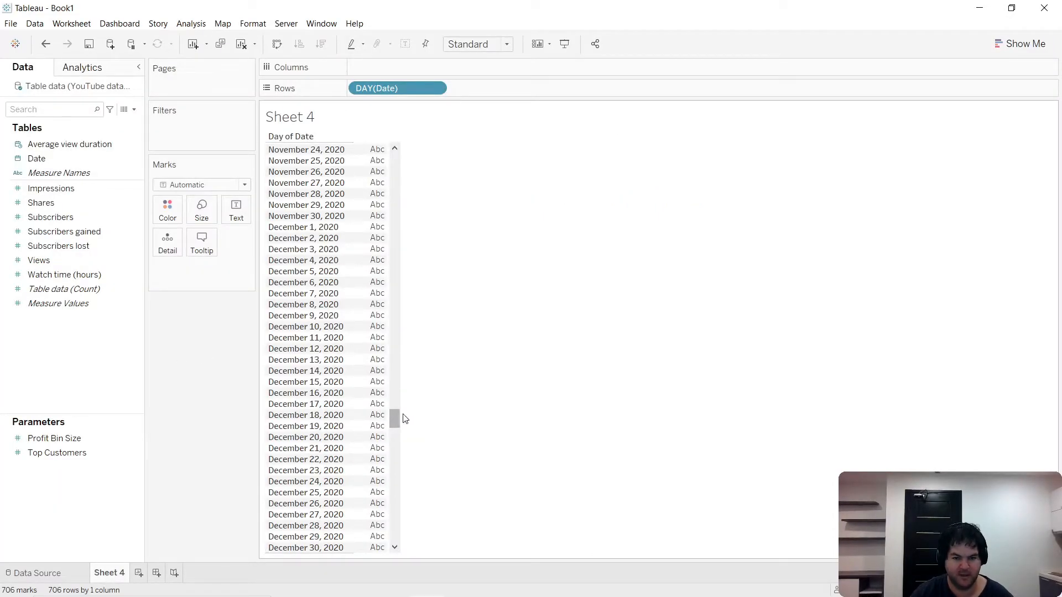
pyautogui.moveTo(394, 420); pyautogui.dragTo(419, 151)
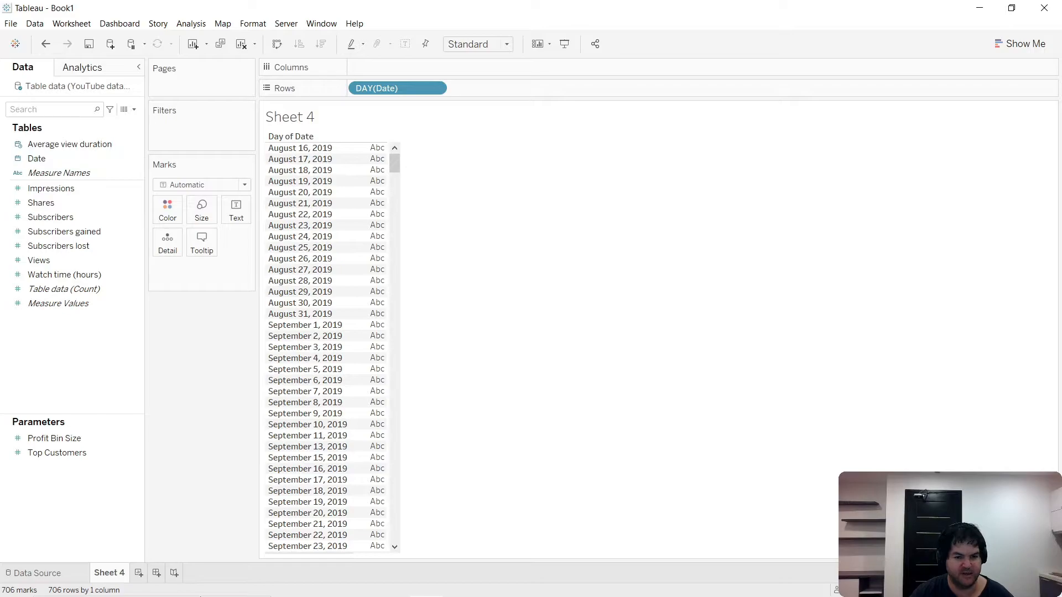
# Switch to Chrome and copy the full iif/WINDOW_SUM formula from the Slite note "Remove Tail from Moving Window (MW)"
pyautogui.click(391, 583)
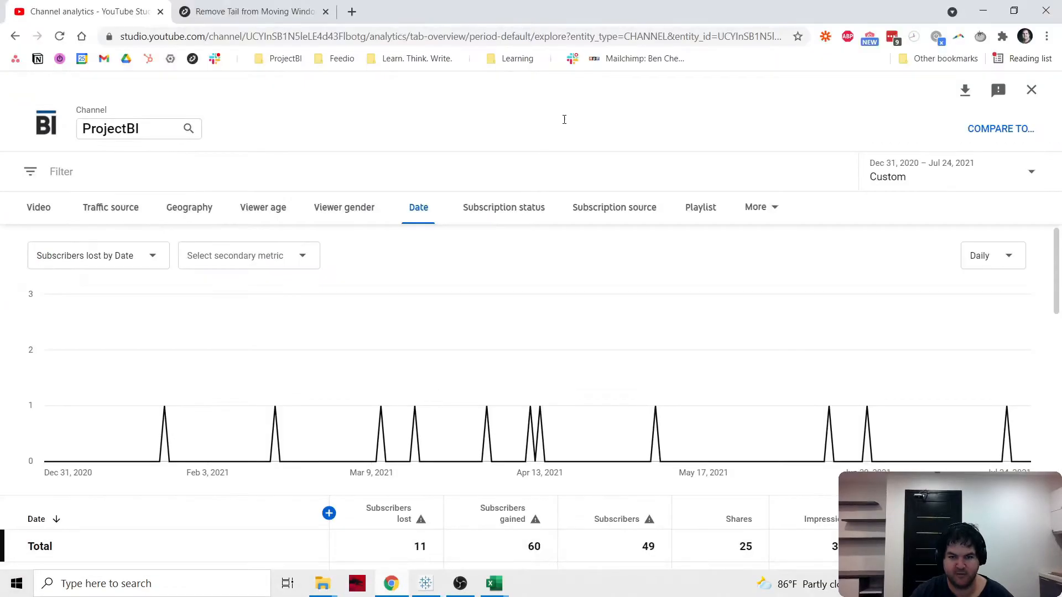
pyautogui.click(277, 10)
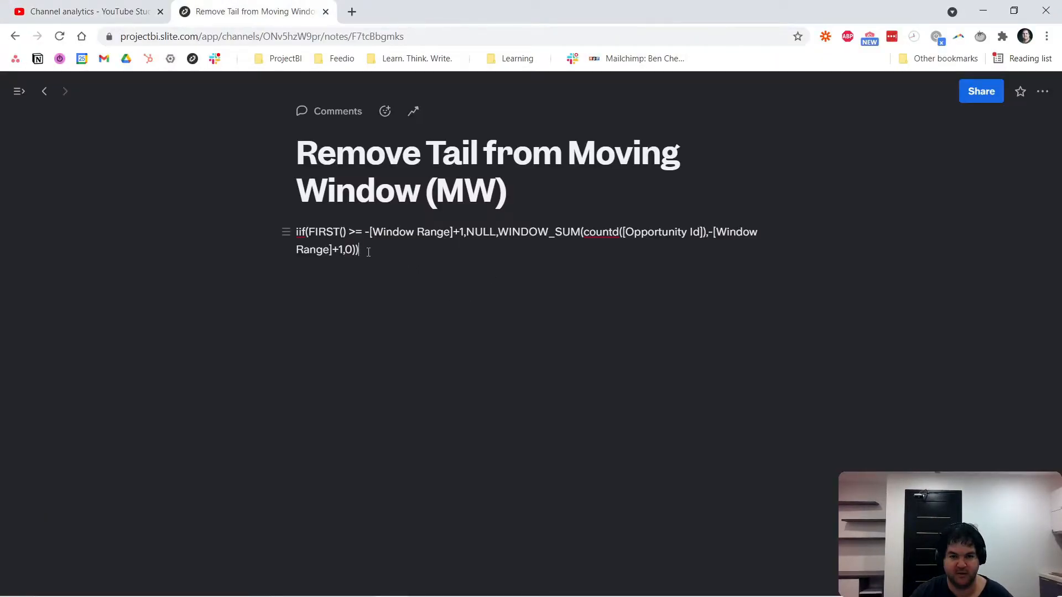
pyautogui.moveTo(373, 251); pyautogui.dragTo(284, 239)
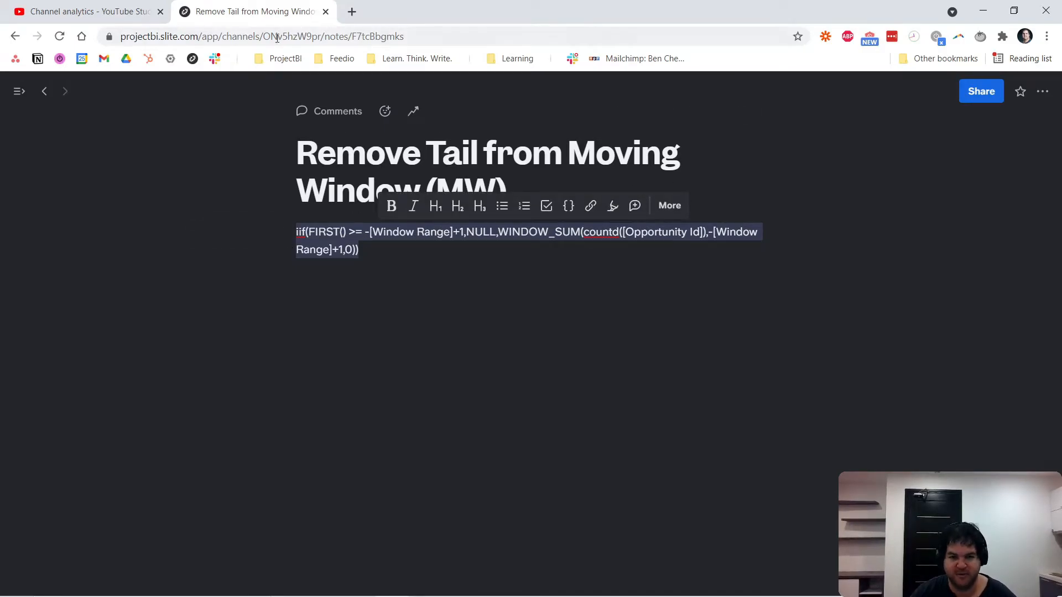
pyautogui.click(412, 272)
pyautogui.moveTo(381, 249); pyautogui.dragTo(295, 236)
pyautogui.hotkey('ctrl', 'c')
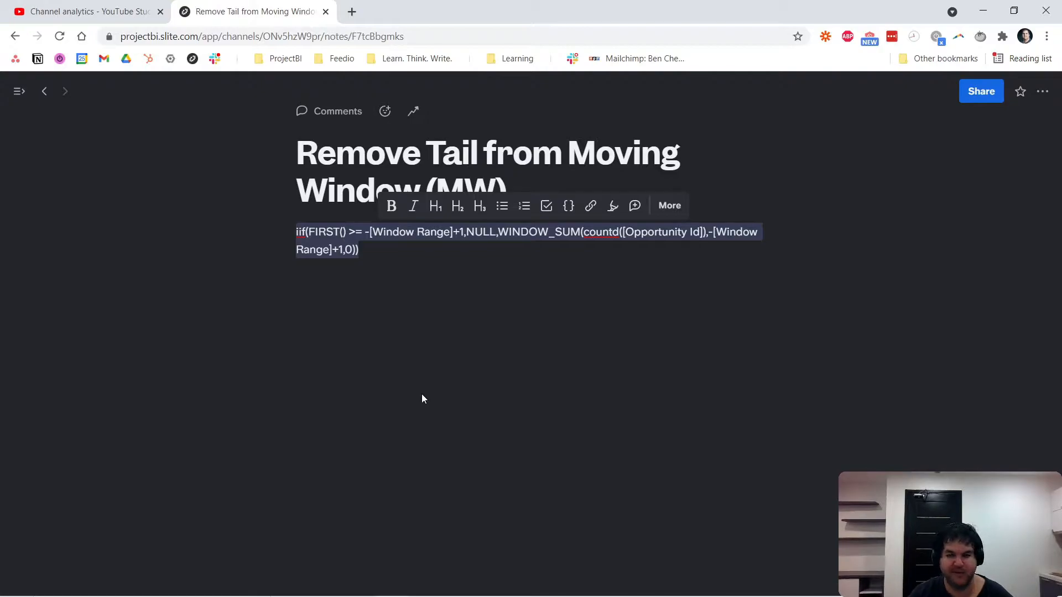
# Switch to Tableau and start a new parameter named "Window Range" with the String data type
pyautogui.moveTo(474, 596)
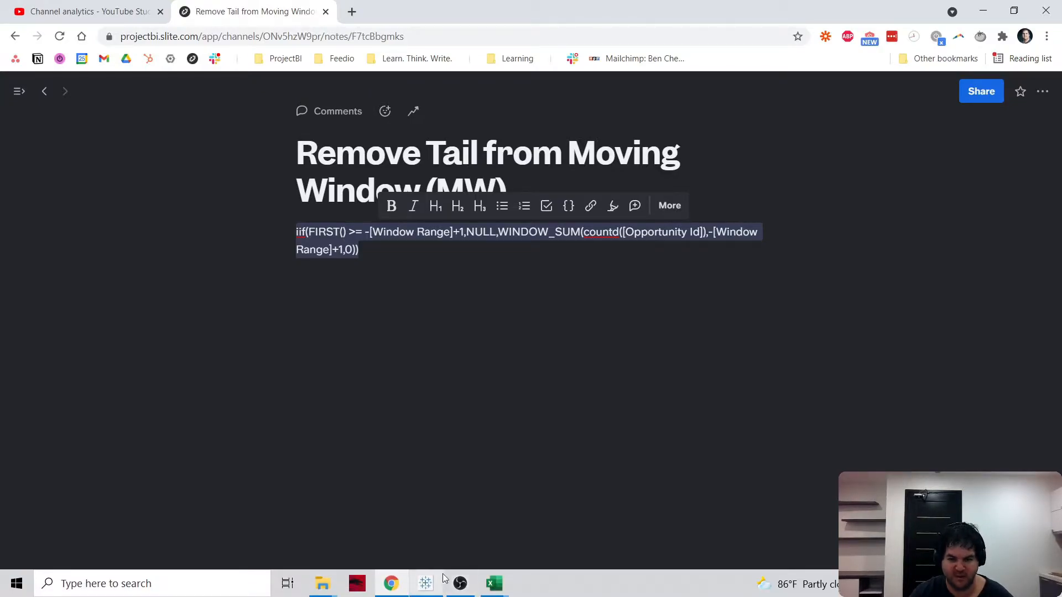
pyautogui.click(432, 588)
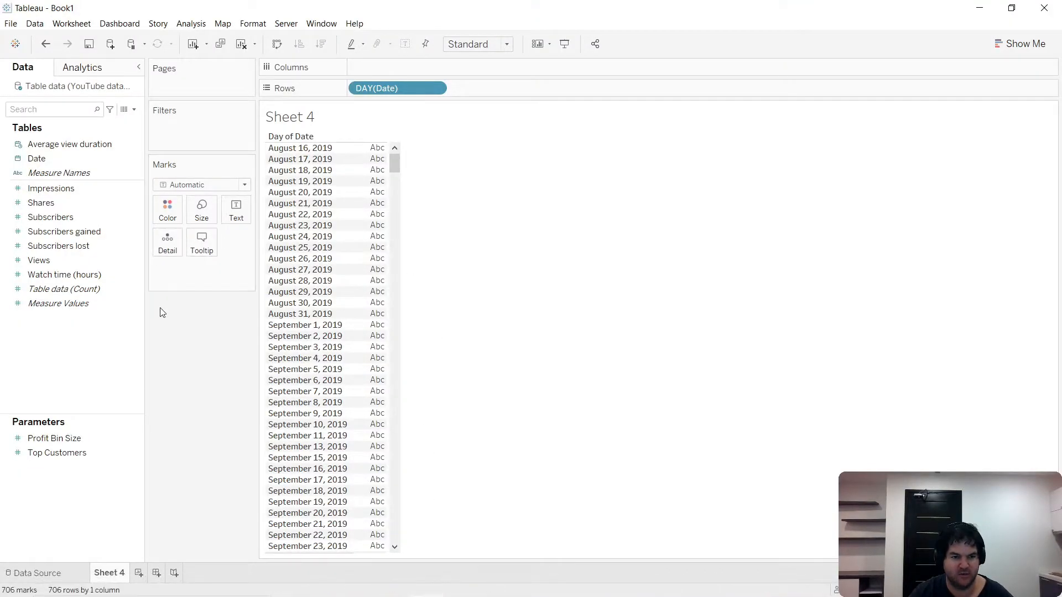
pyautogui.rightClick(65, 369)
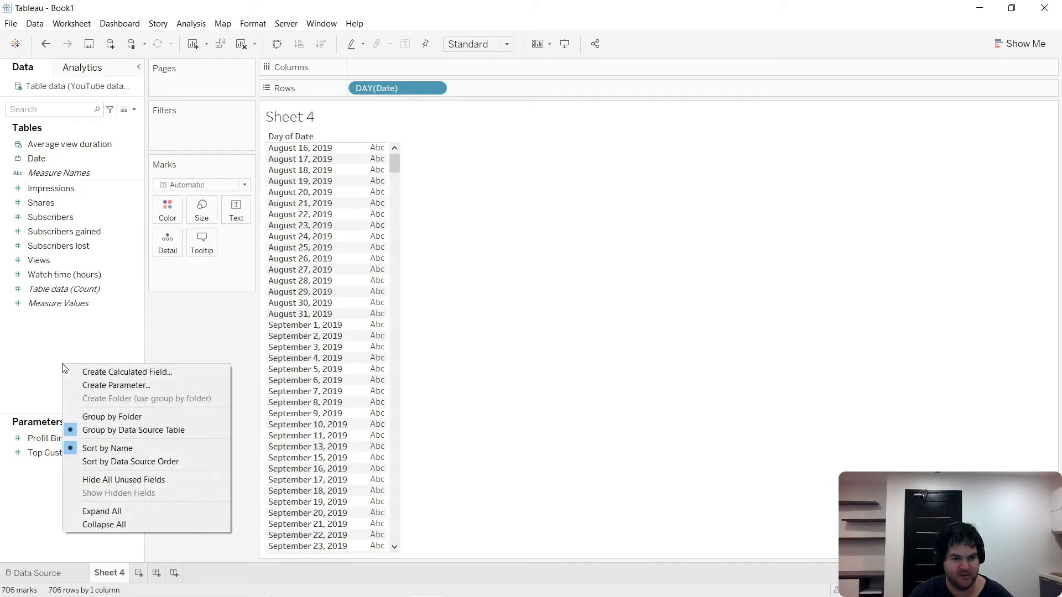
pyautogui.click(157, 387)
pyautogui.write('Window Range')
pyautogui.click(556, 221)
pyautogui.click(541, 248)
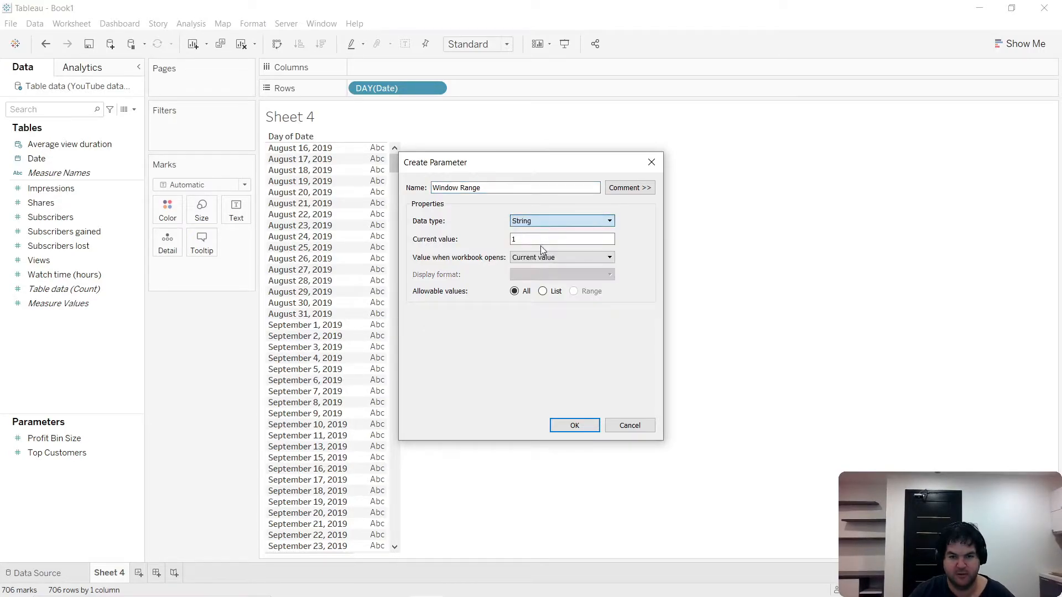
# Restrict the Window Range parameter to a list of 1, 7, 14, 21, 28, 35 and 92, and create it
pyautogui.click(543, 291)
pyautogui.click(458, 344)
pyautogui.write('1')
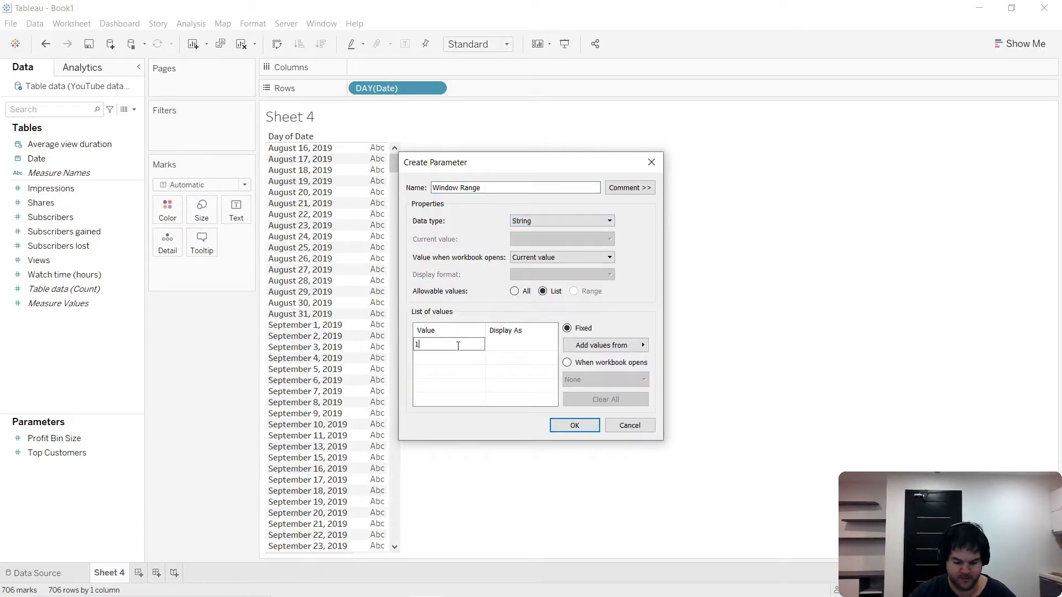
pyautogui.press('Return')
pyautogui.write('7')
pyautogui.press('Return')
pyautogui.write('14')
pyautogui.press('Return')
pyautogui.write('21')
pyautogui.press('Return')
pyautogui.write('28')
pyautogui.press('Return')
pyautogui.write('35')
pyautogui.press('Return')
pyautogui.write('92')
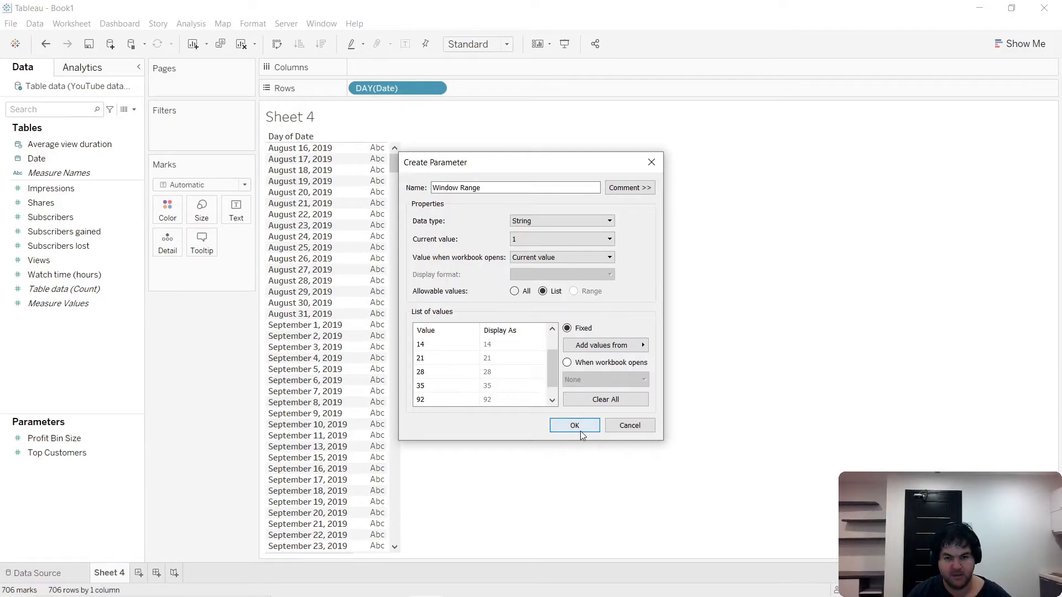
pyautogui.click(580, 433)
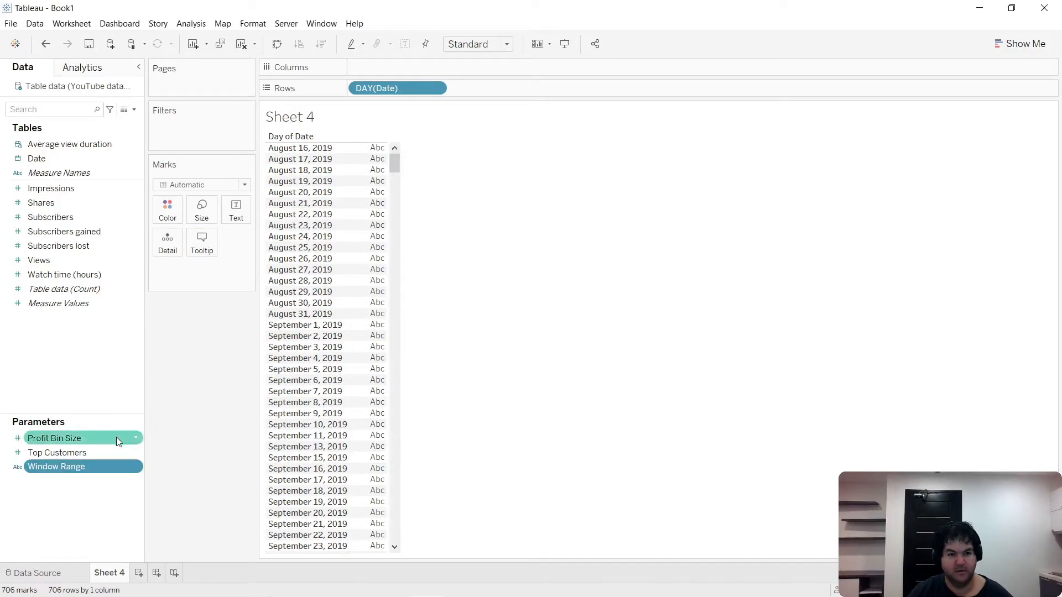
# Show the Window Range parameter control on Sheet 4 and set it to 7
pyautogui.rightClick(135, 466)
pyautogui.click(198, 404)
pyautogui.click(1025, 127)
pyautogui.click(984, 151)
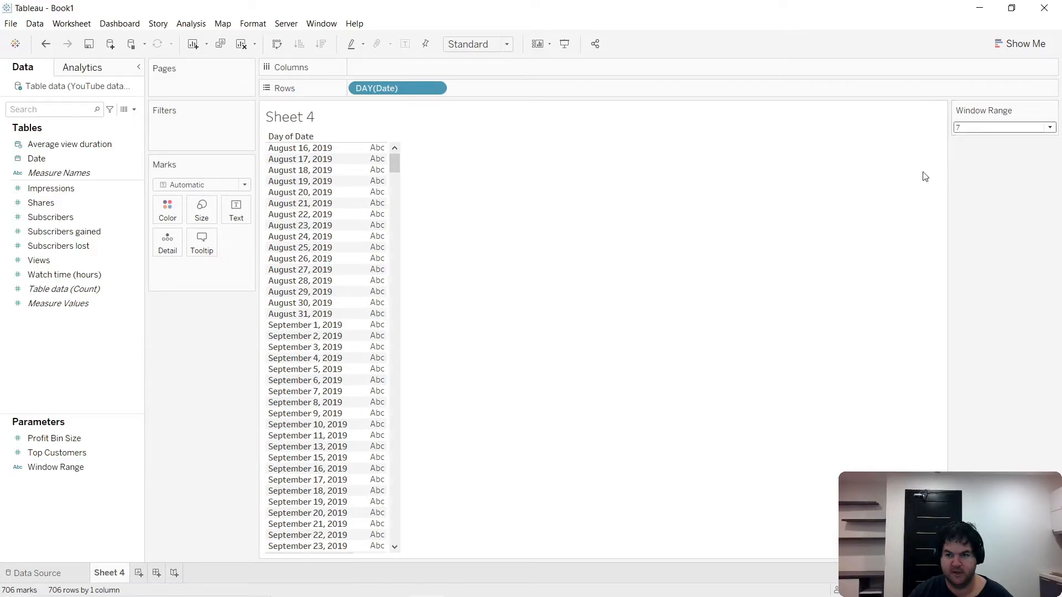
# Create a calculated field from the copied iif/WINDOW_SUM formula and replace its countd function with SUM
pyautogui.rightClick(30, 334)
pyautogui.click(119, 338)
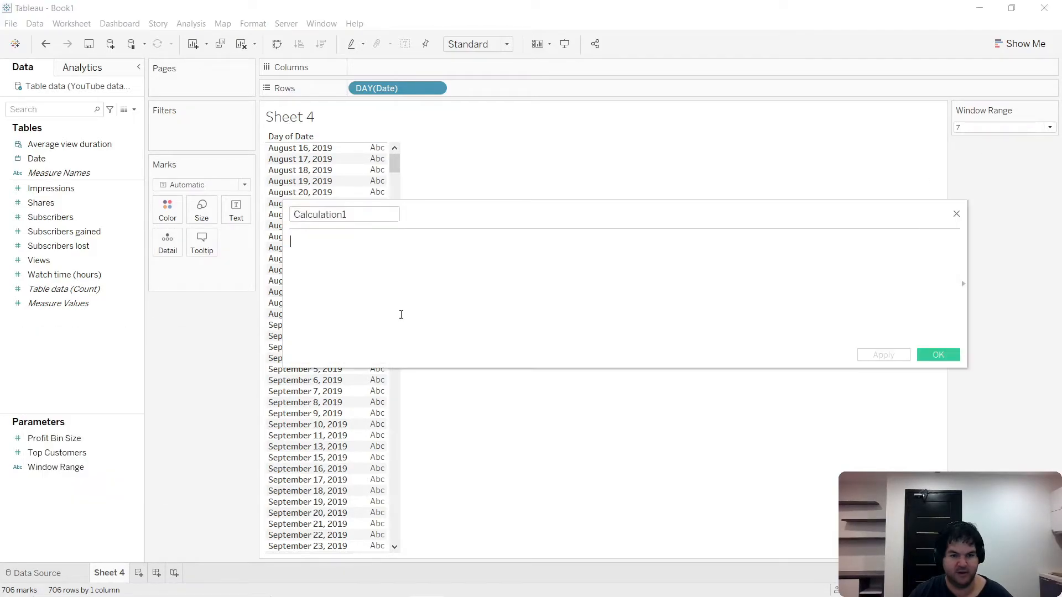
pyautogui.hotkey('ctrl', 'v')
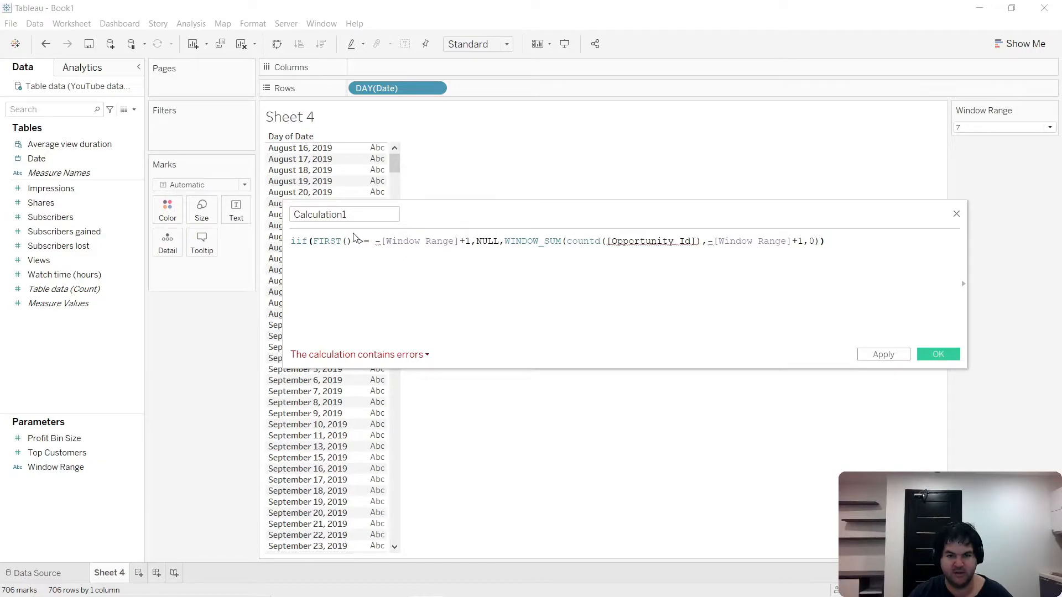
pyautogui.moveTo(602, 241); pyautogui.dragTo(570, 244)
pyautogui.write('sum')
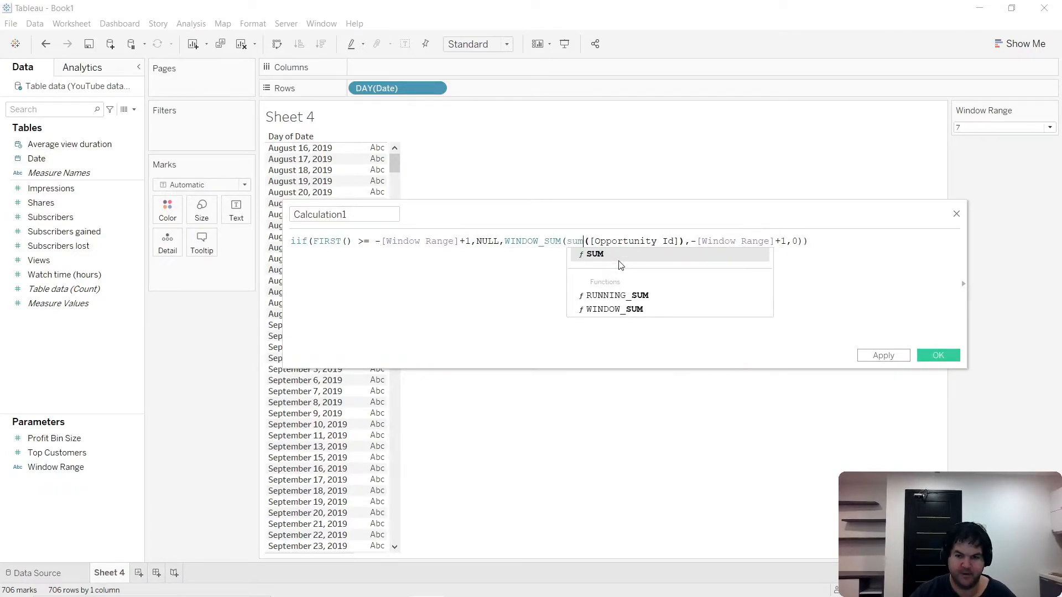
pyautogui.press('Return')
# Replace the Opportunity Id field in the formula with Impressions
pyautogui.hotkey('shift', 'Right')
pyautogui.hotkey('shift', 'Right')
pyautogui.hotkey('shift', 'Right')
pyautogui.hotkey('shift', 'Right')
pyautogui.hotkey('shift', 'Right')
pyautogui.hotkey('shift', 'Right')
pyautogui.hotkey('shift', 'Right')
pyautogui.hotkey('shift', 'Right')
pyautogui.hotkey('shift', 'Right')
pyautogui.hotkey('shift', 'Right')
pyautogui.hotkey('shift', 'Right')
pyautogui.hotkey('shift', 'Right')
pyautogui.hotkey('shift', 'Right')
pyautogui.hotkey('shift', 'Right')
pyautogui.write('imp')
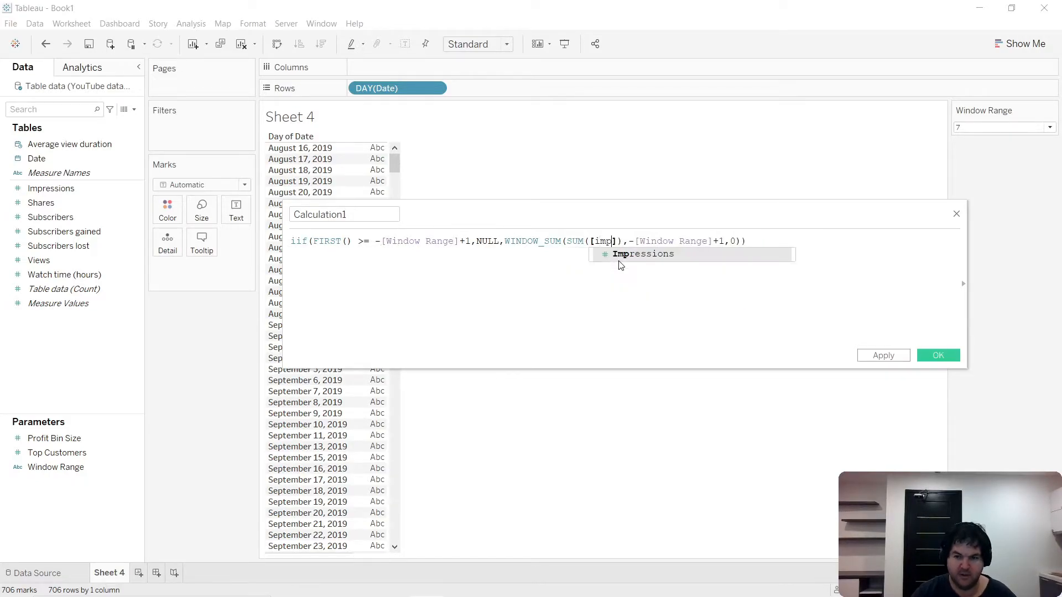
pyautogui.press('Return')
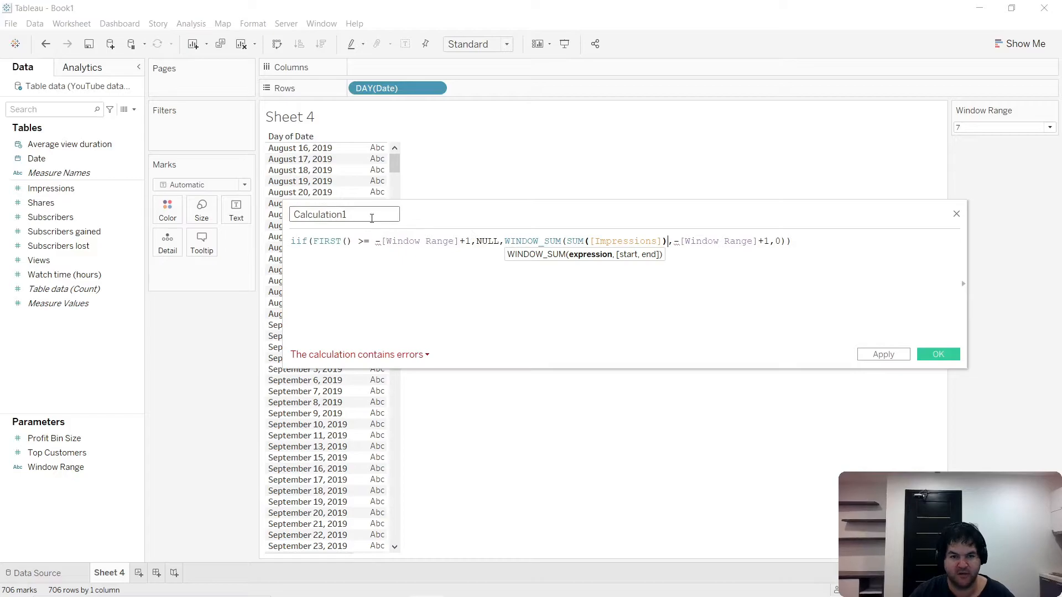
# Name the calculated field "MW Impressions"
pyautogui.doubleClick(369, 215)
pyautogui.write('MW IMpres')
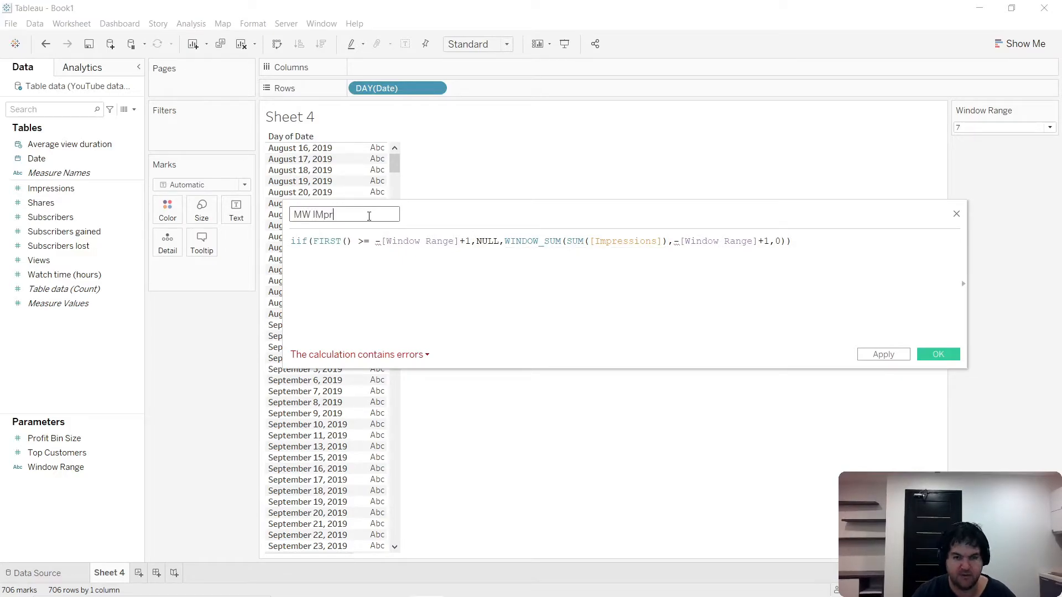
pyautogui.press('BackSpace')
pyautogui.press('BackSpace')
pyautogui.press('BackSpace')
pyautogui.press('BackSpace')
pyautogui.press('BackSpace')
pyautogui.write('mpressions')
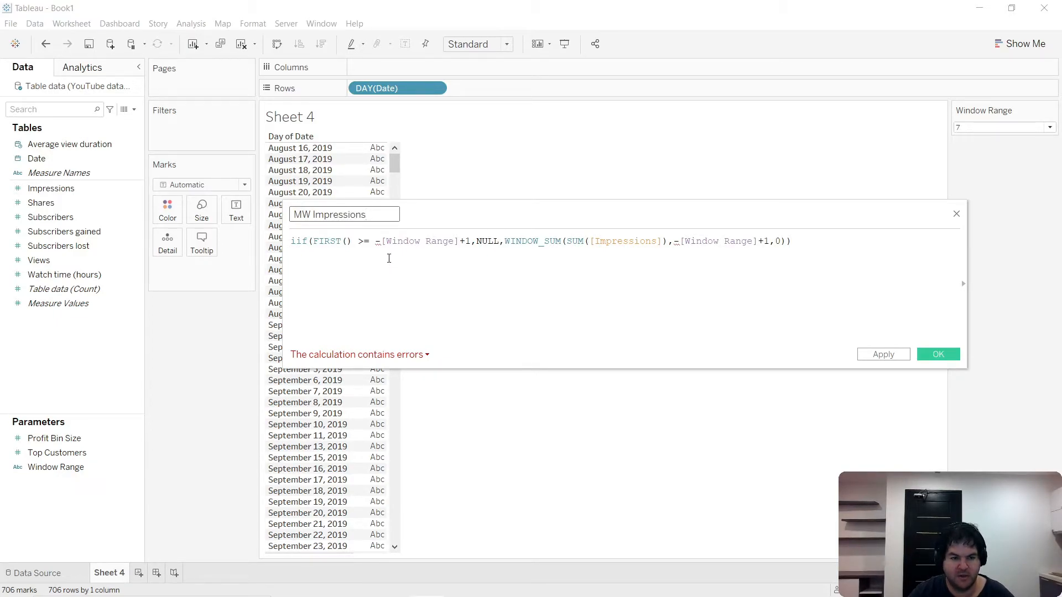
# Check the calculation's error details and save the MW Impressions field
pyautogui.click(407, 355)
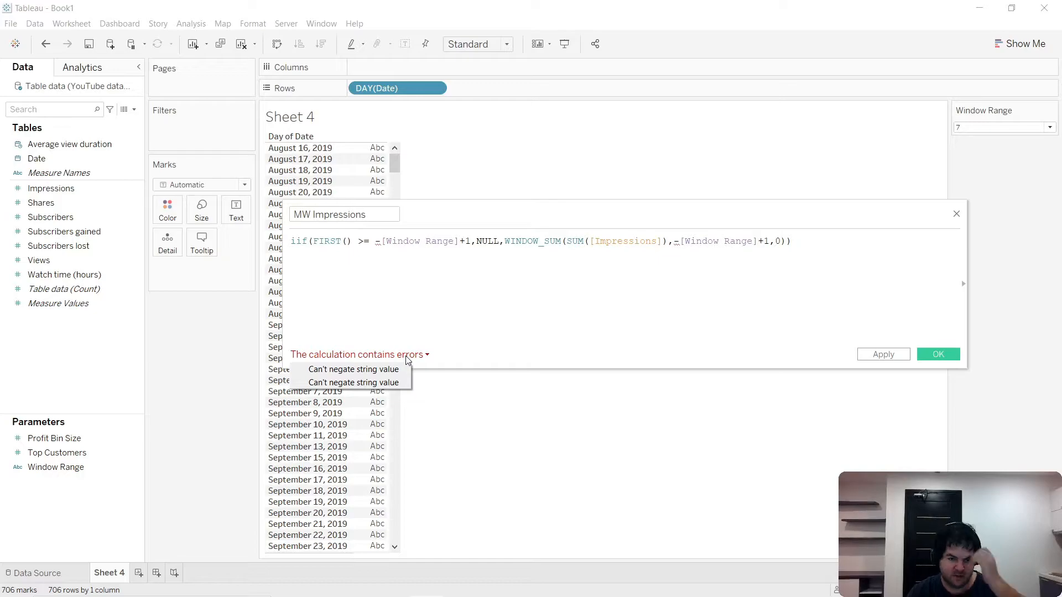
pyautogui.click(446, 242)
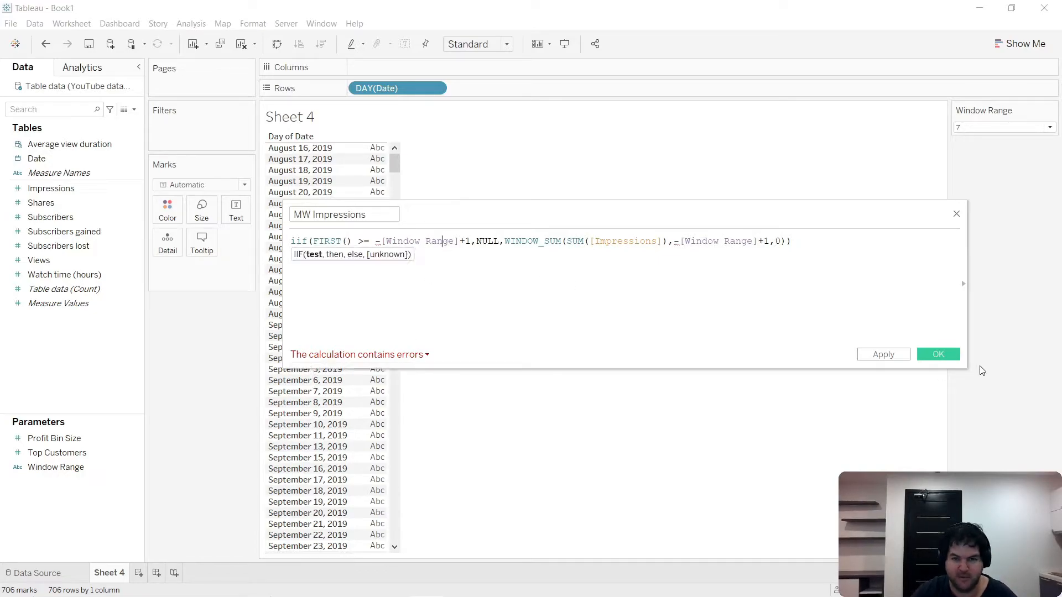
pyautogui.click(939, 355)
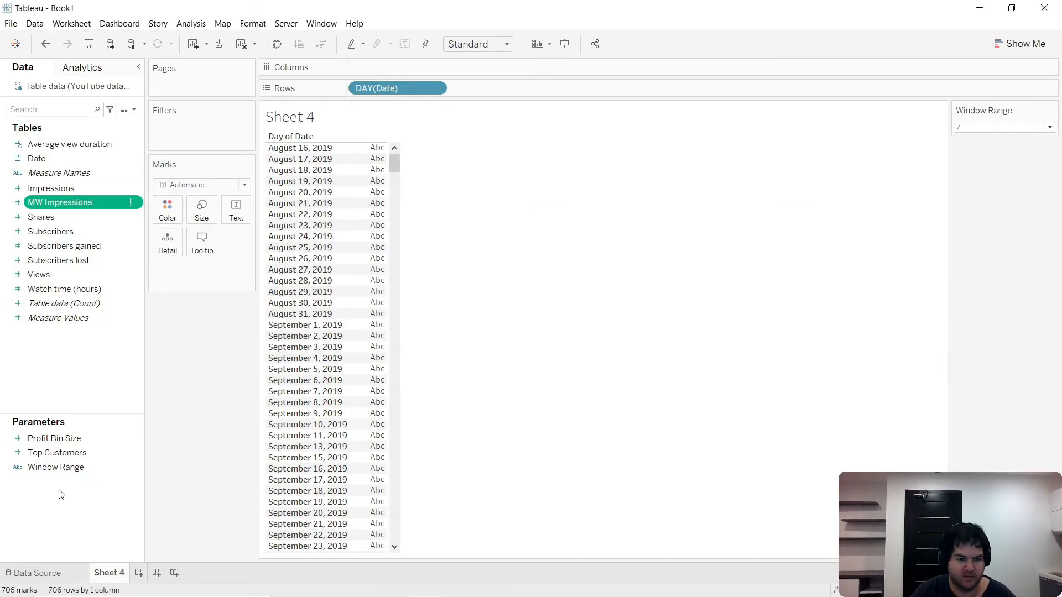
# Edit the Window Range parameter to use a numeric data type instead of String
pyautogui.click(132, 468)
pyautogui.rightClick(133, 467)
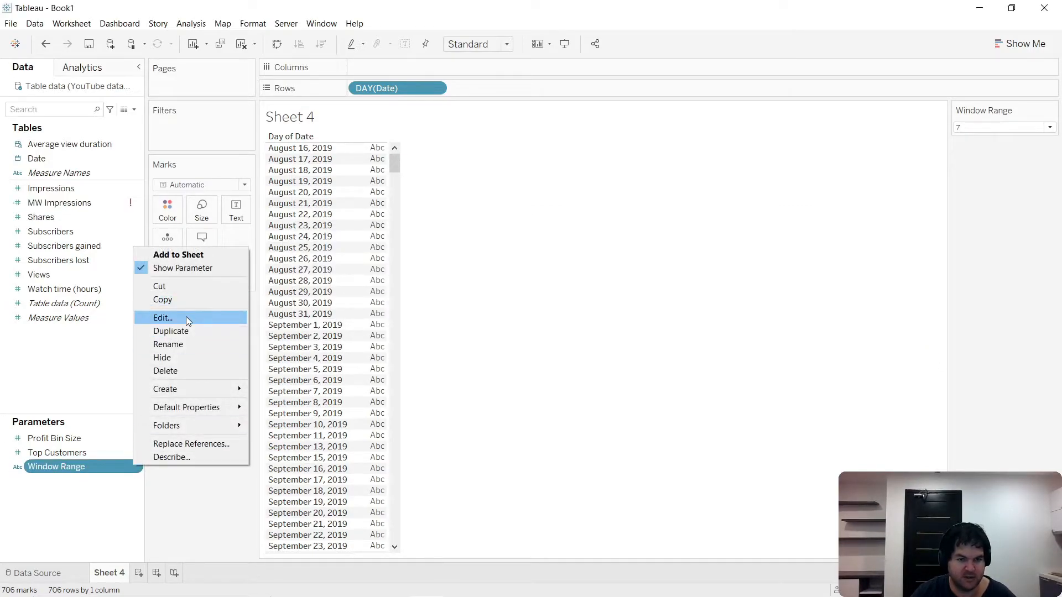
pyautogui.click(185, 317)
pyautogui.click(550, 222)
pyautogui.click(551, 242)
pyautogui.click(575, 426)
# Add Impressions and MW Impressions to Sheet 4 and display both as value columns beside each day
pyautogui.click(72, 203)
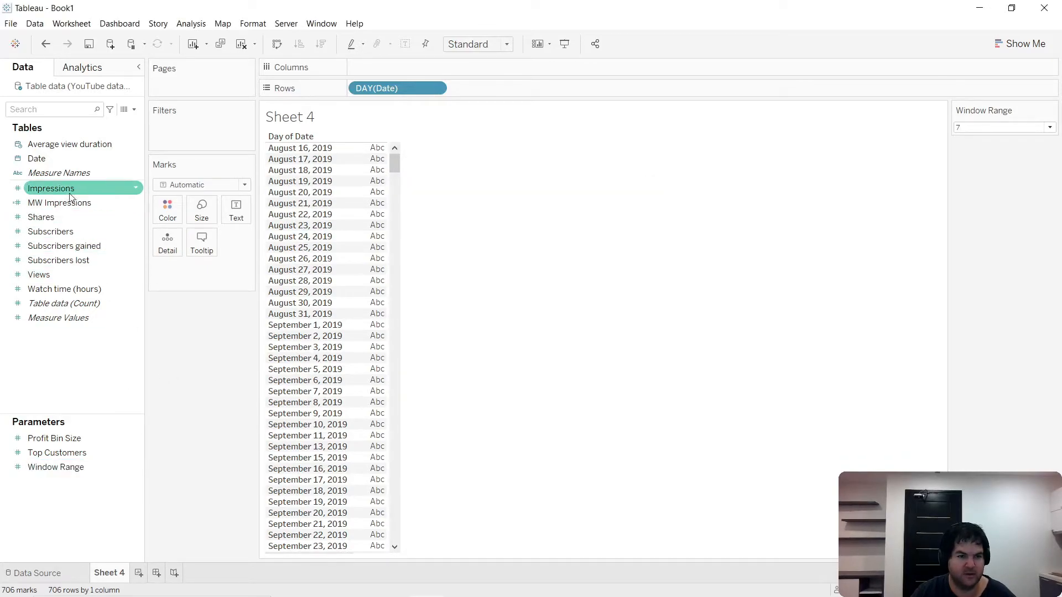
pyautogui.click(78, 303)
pyautogui.click(87, 275)
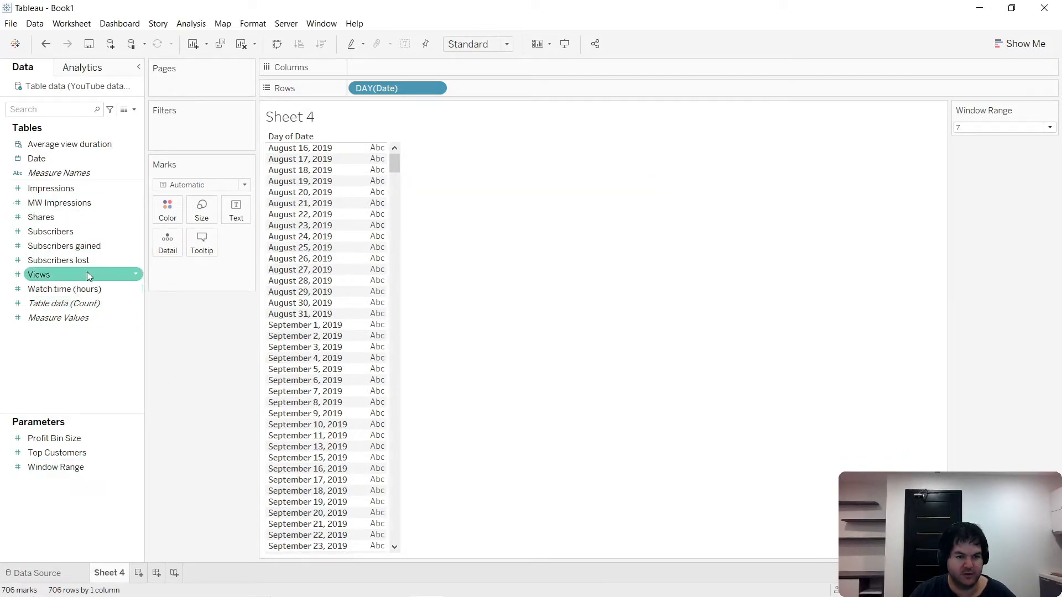
pyautogui.moveTo(67, 189); pyautogui.dragTo(205, 286)
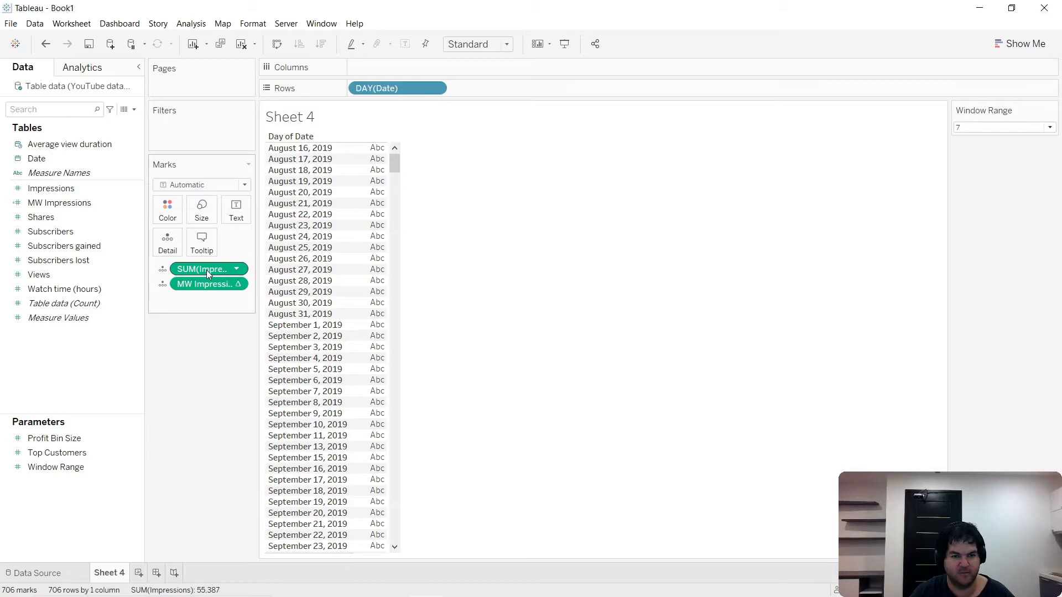
pyautogui.moveTo(200, 271); pyautogui.dragTo(380, 321)
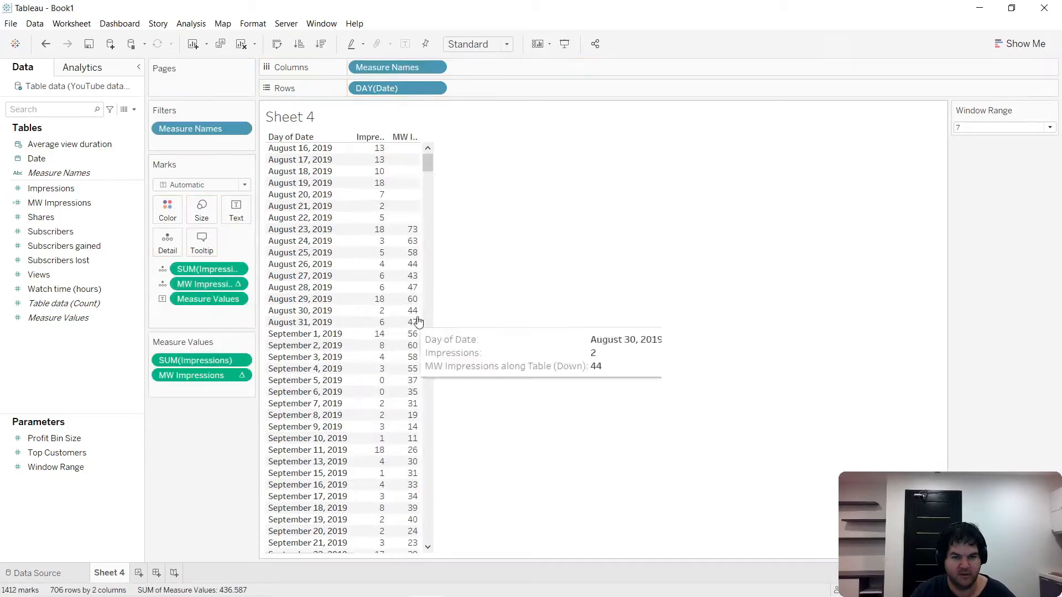
# Verify the moving sums for July 24 and July 23, 2021 by totalling the seven daily impressions ending on each date
pyautogui.moveTo(429, 162); pyautogui.dragTo(429, 540)
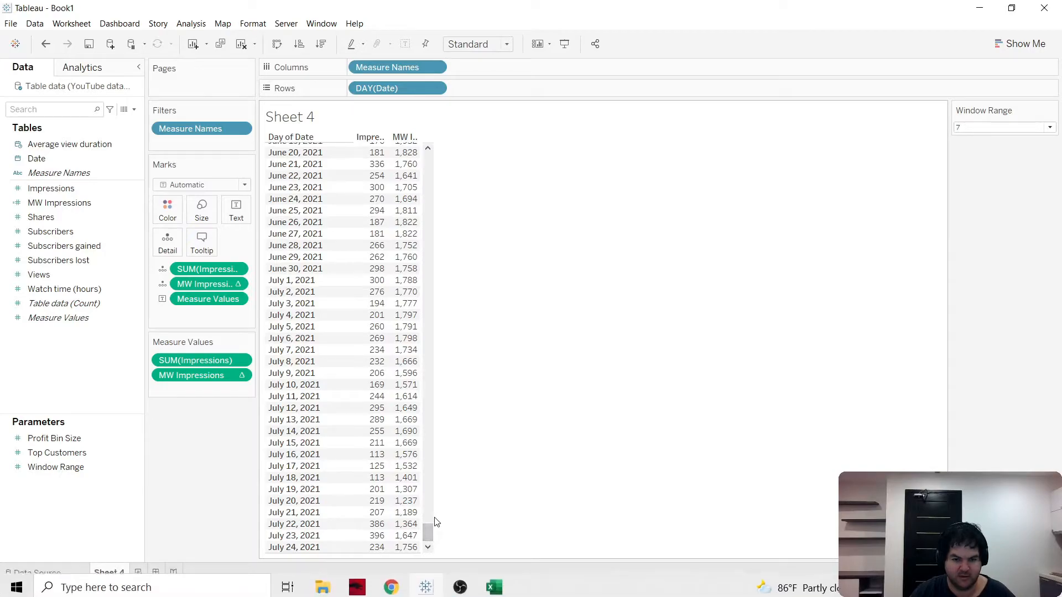
pyautogui.moveTo(365, 556)
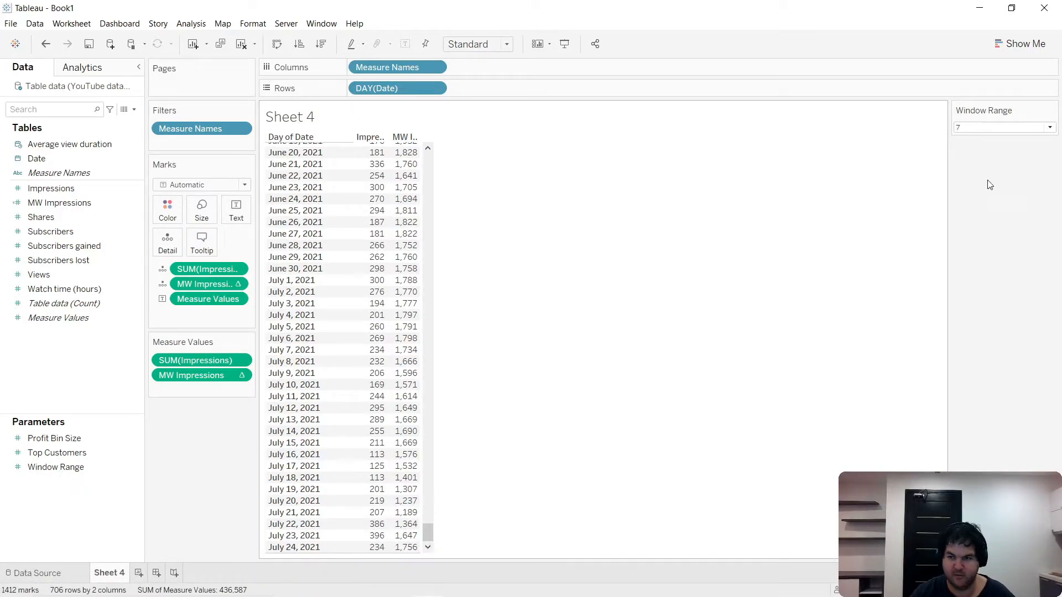
pyautogui.moveTo(369, 552); pyautogui.dragTo(361, 482)
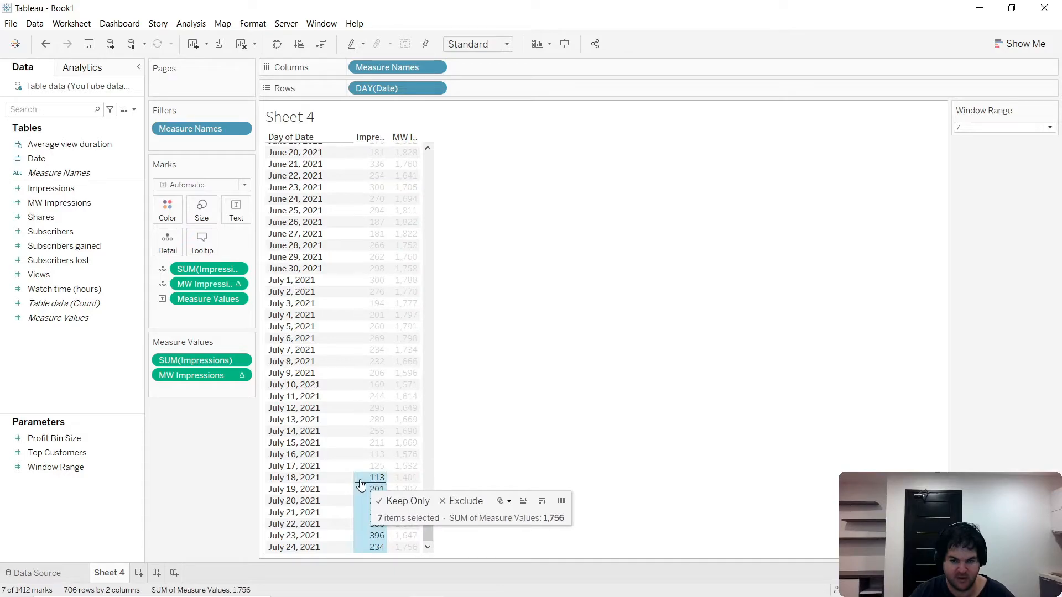
pyautogui.click(629, 411)
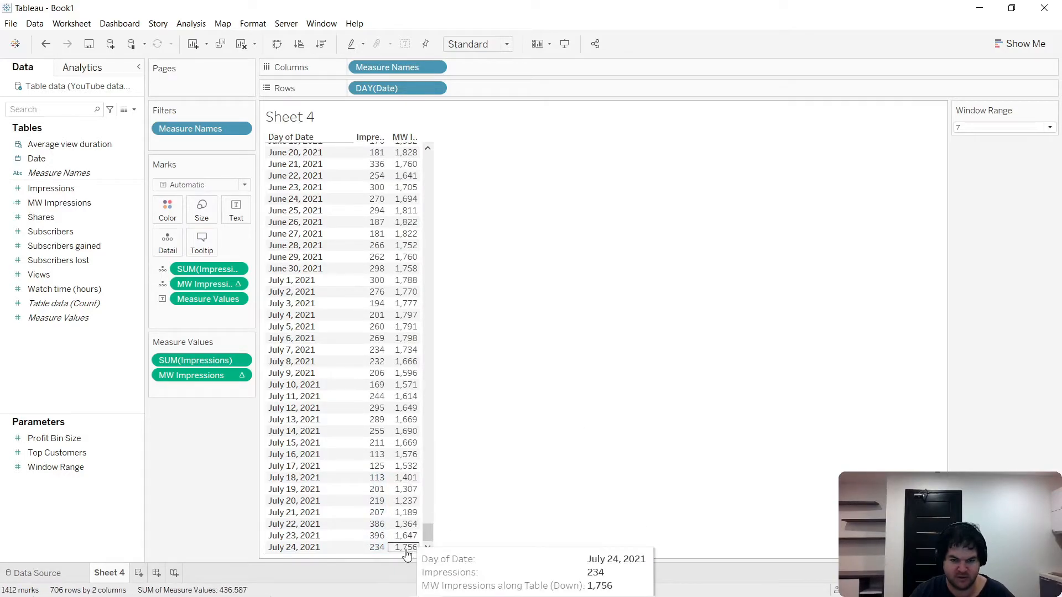
pyautogui.moveTo(409, 537)
pyautogui.moveTo(356, 538); pyautogui.dragTo(360, 471)
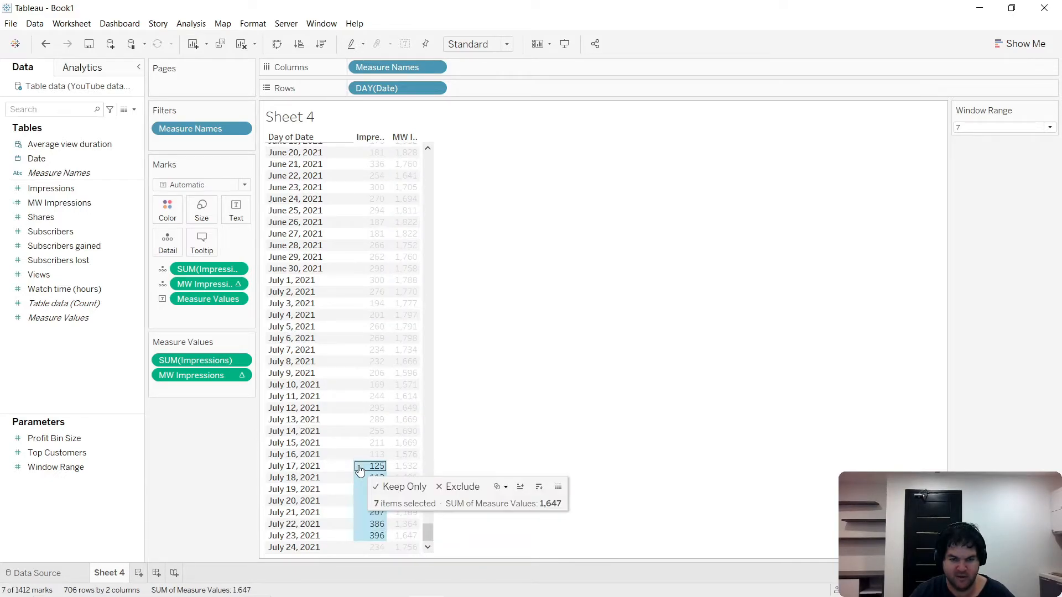
pyautogui.click(486, 464)
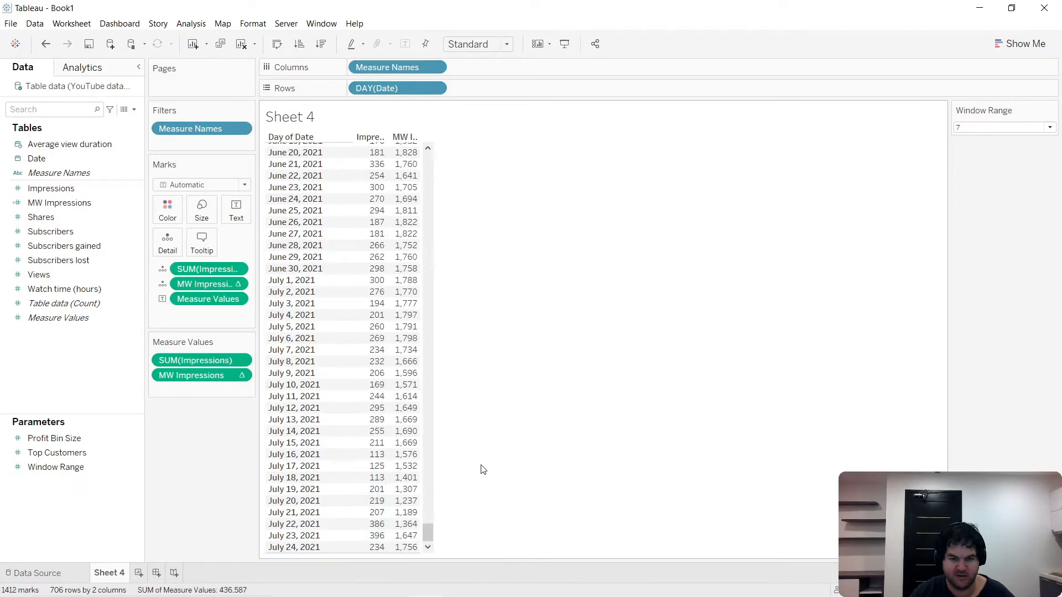
pyautogui.moveTo(427, 534); pyautogui.dragTo(447, 562)
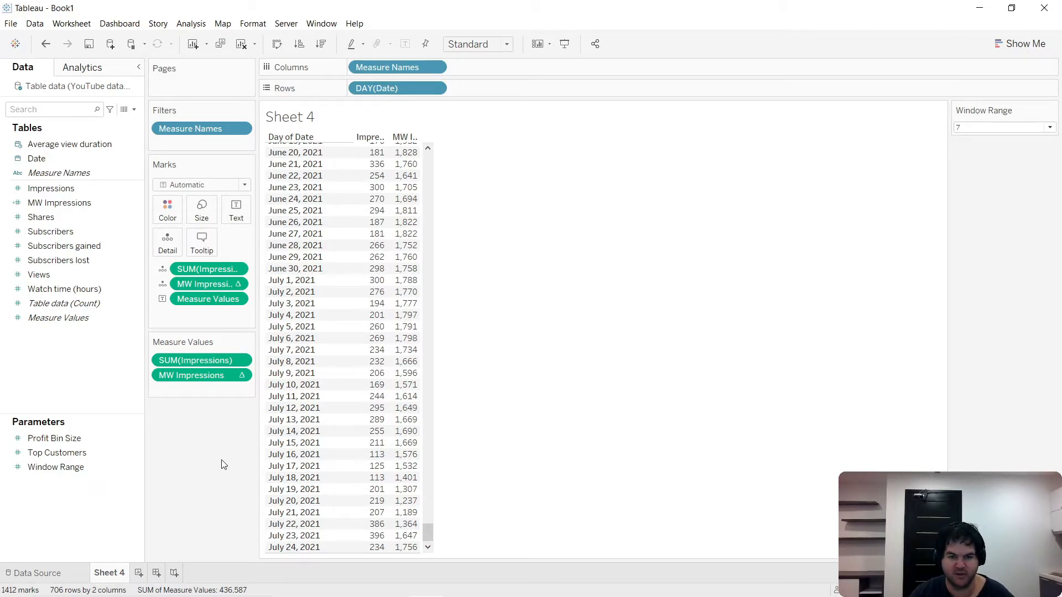
# Add a new worksheet and place Date in the columns as a continuous day value
pyautogui.click(138, 573)
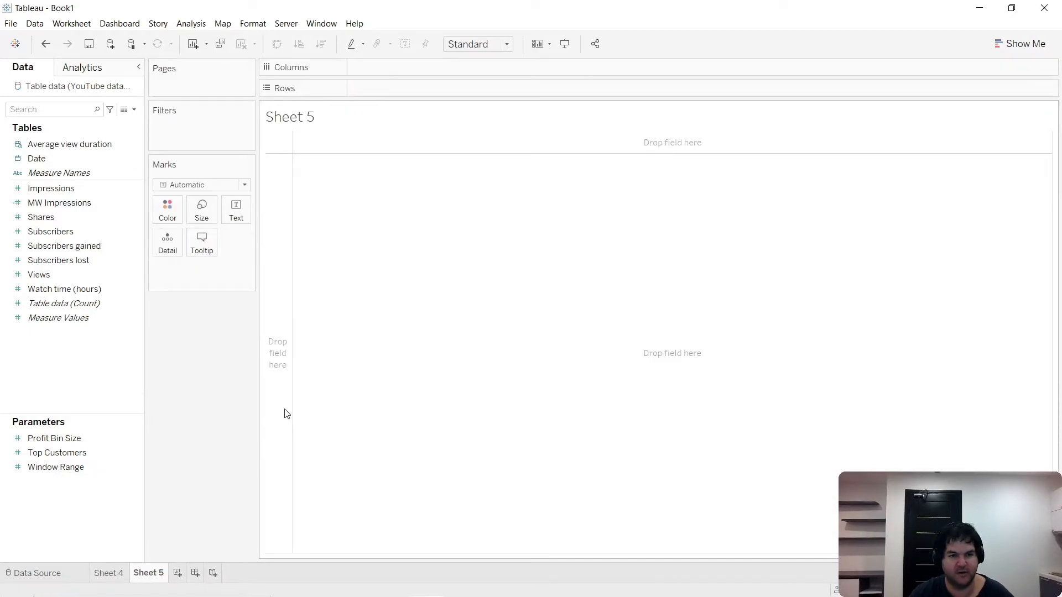
pyautogui.click(64, 160)
pyautogui.moveTo(64, 159); pyautogui.dragTo(448, 66)
pyautogui.click(436, 67)
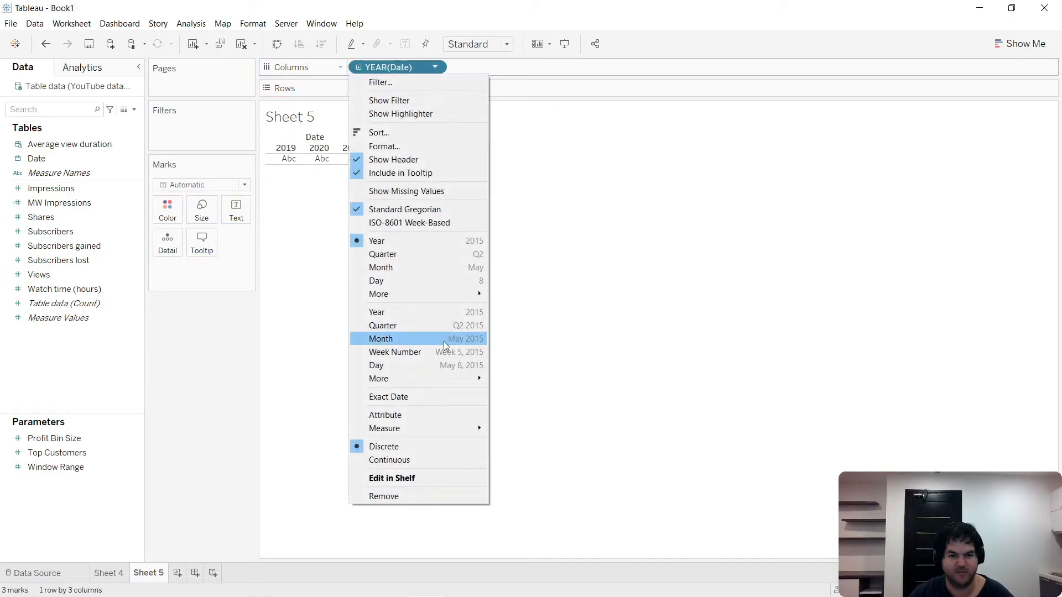
pyautogui.click(431, 365)
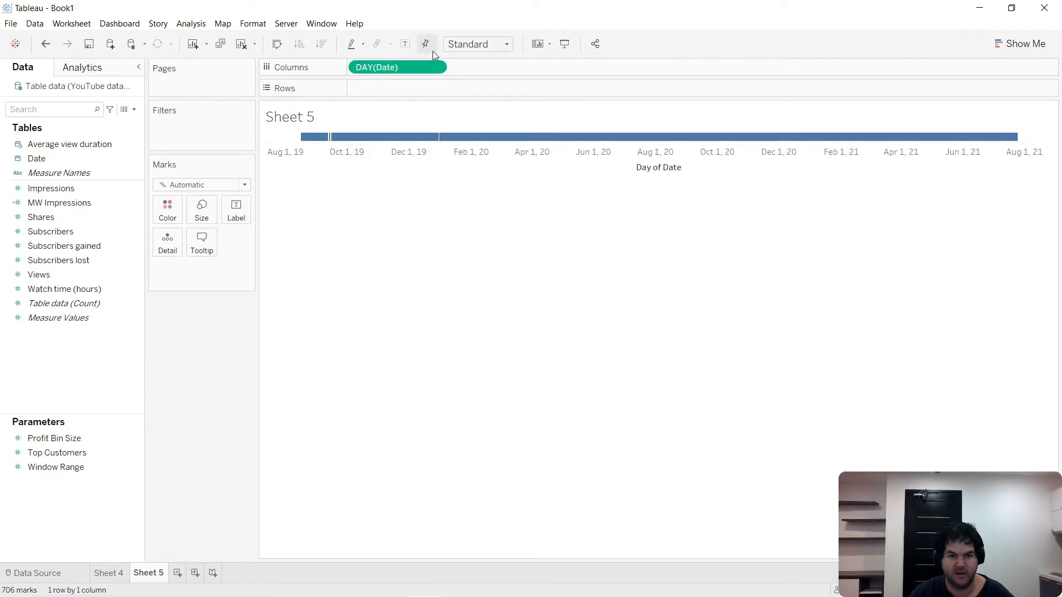
# Show missing values for the daily dates and plot MW Impressions in the rows as a line chart
pyautogui.click(435, 67)
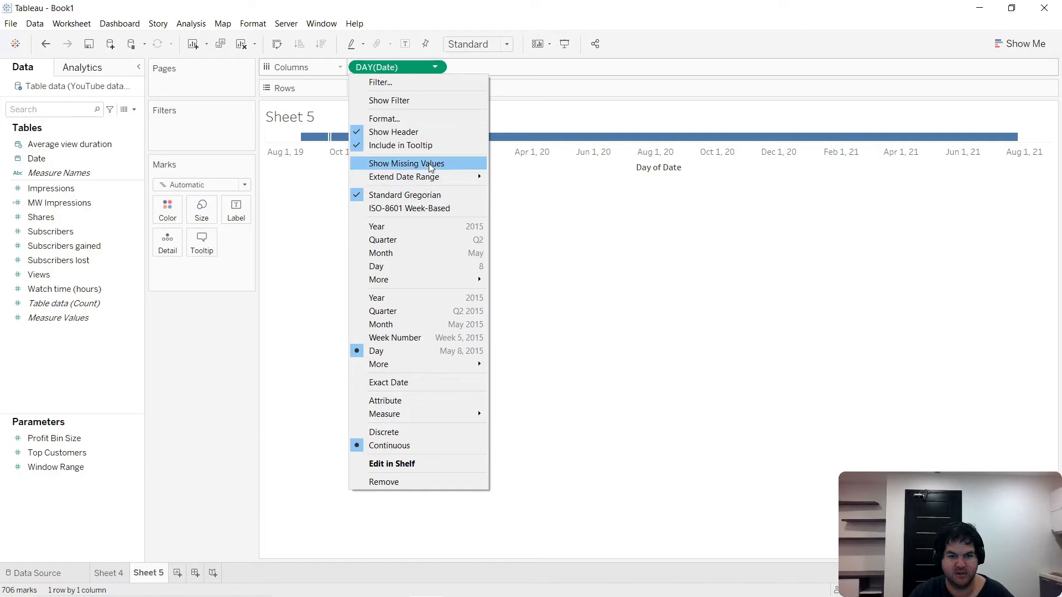
pyautogui.click(406, 163)
pyautogui.moveTo(59, 202); pyautogui.dragTo(490, 96)
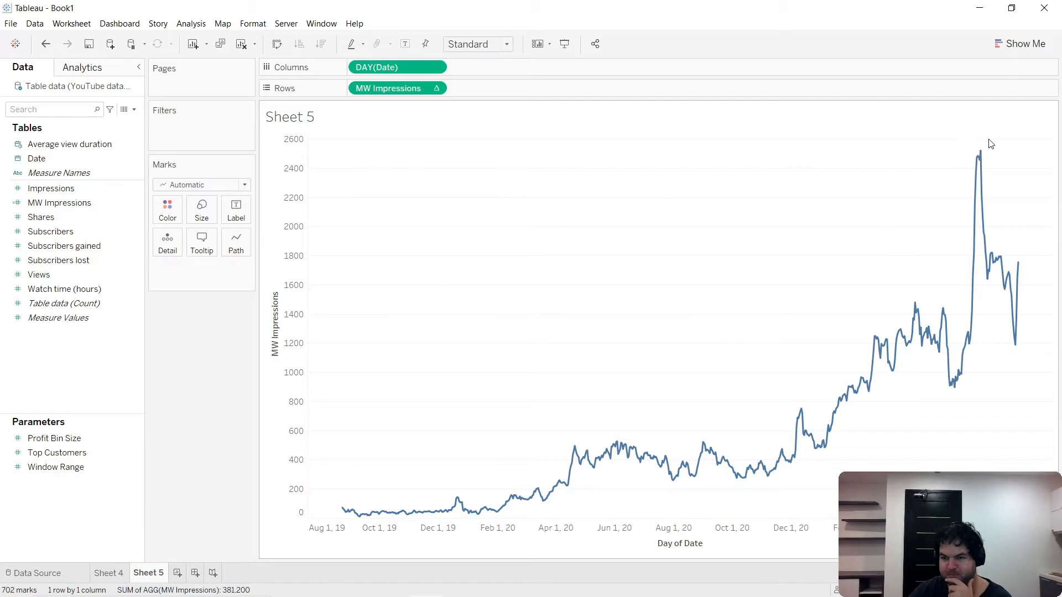
# Show the Window Range parameter control beside the MW Impressions chart and set it to 1
pyautogui.click(114, 466)
pyautogui.rightClick(129, 467)
pyautogui.click(232, 269)
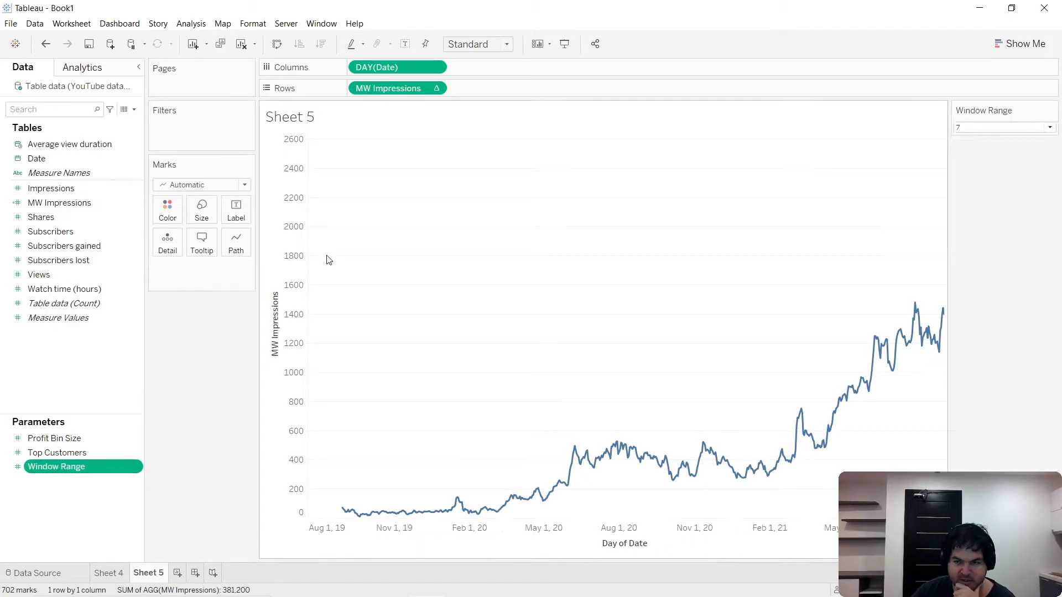
pyautogui.click(1003, 128)
pyautogui.click(1003, 138)
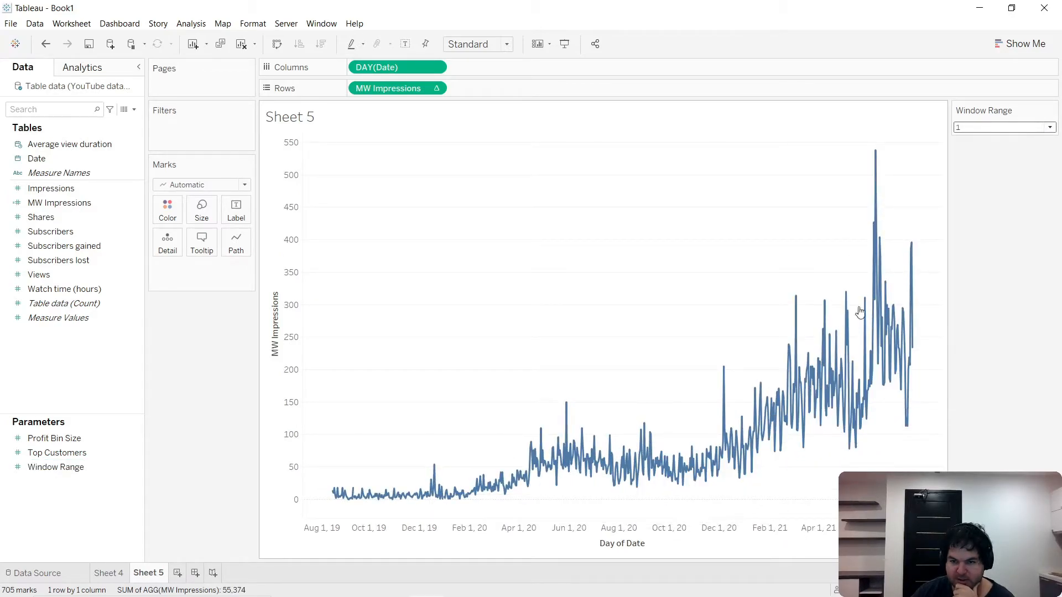
pyautogui.moveTo(880, 181)
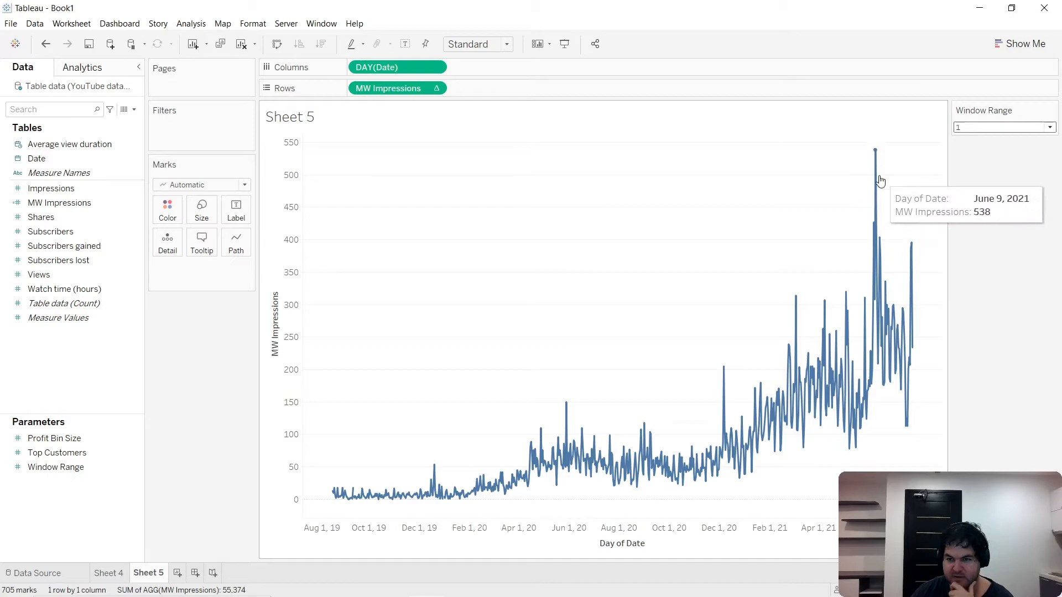
# Try a Window Range of 7 on the chart and set it to 28
pyautogui.click(996, 129)
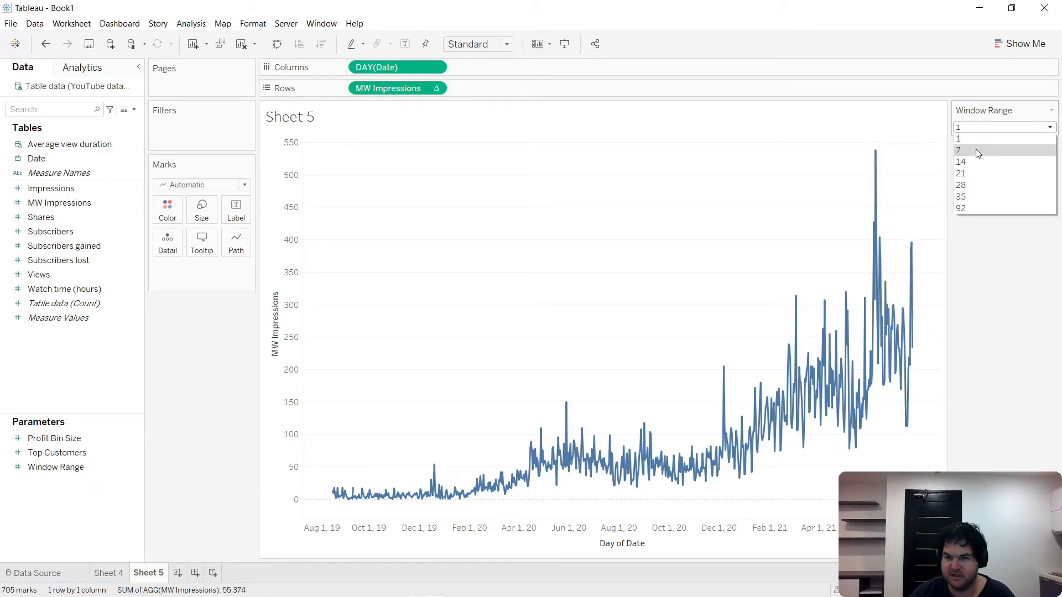
pyautogui.click(976, 151)
pyautogui.click(989, 129)
pyautogui.click(995, 188)
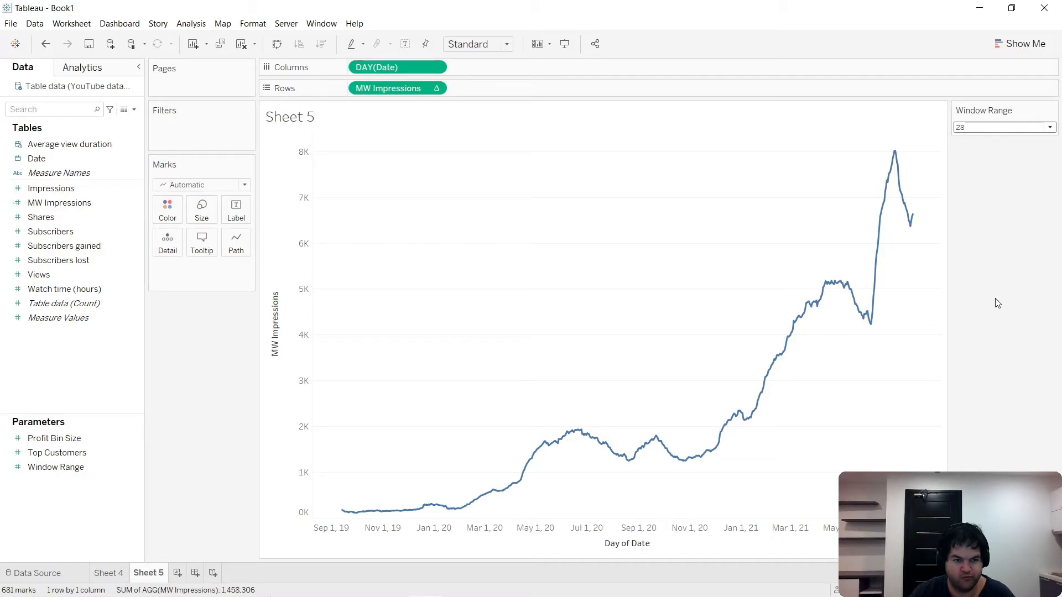
pyautogui.moveTo(275, 596)
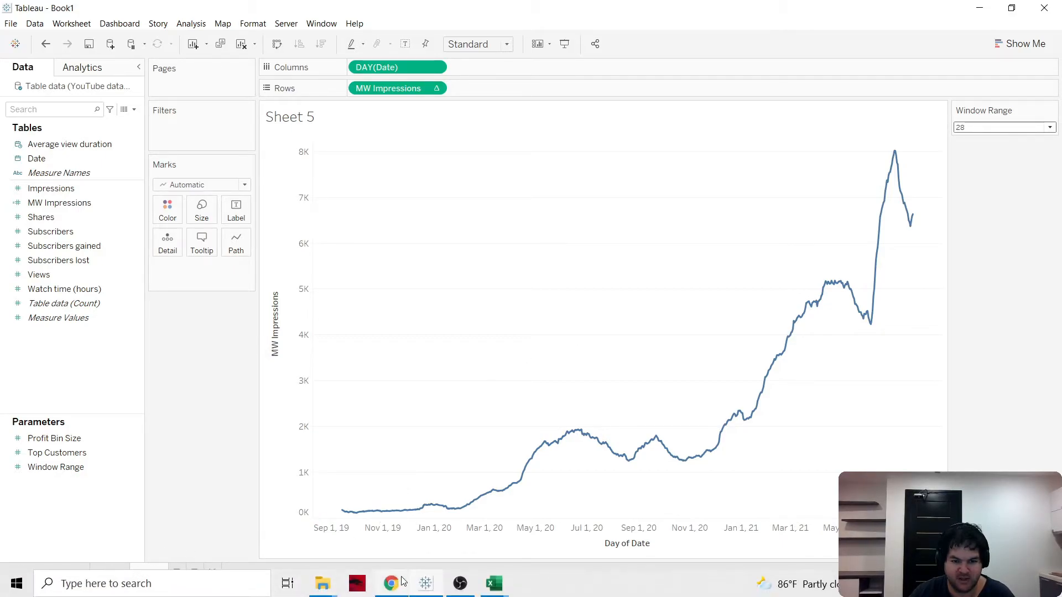
pyautogui.moveTo(387, 591)
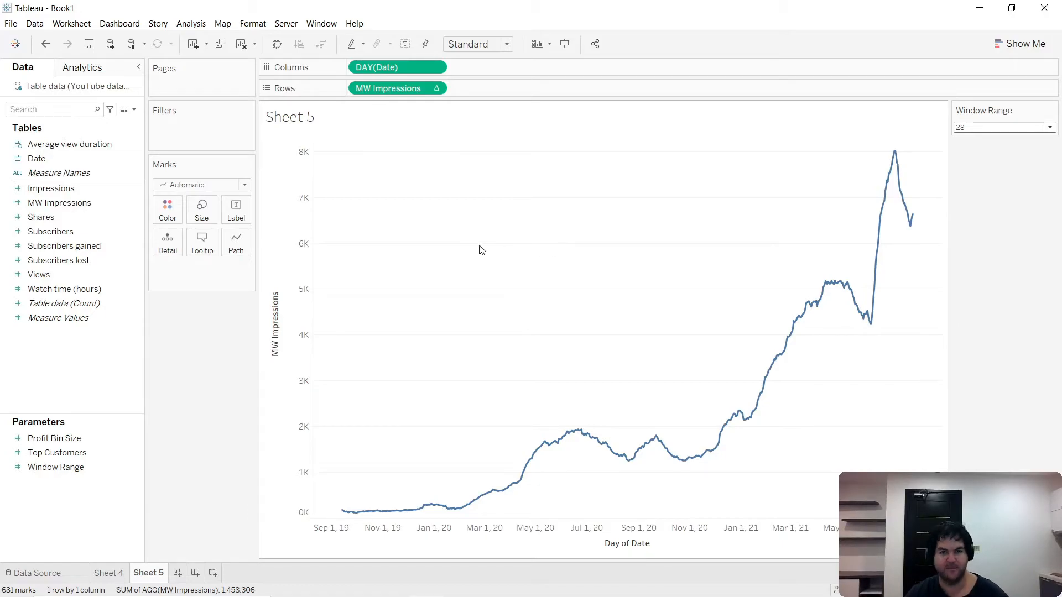
# Duplicate the MW Impressions calculation as MW Views, replacing Impressions with Views inside the window sum
pyautogui.click(100, 208)
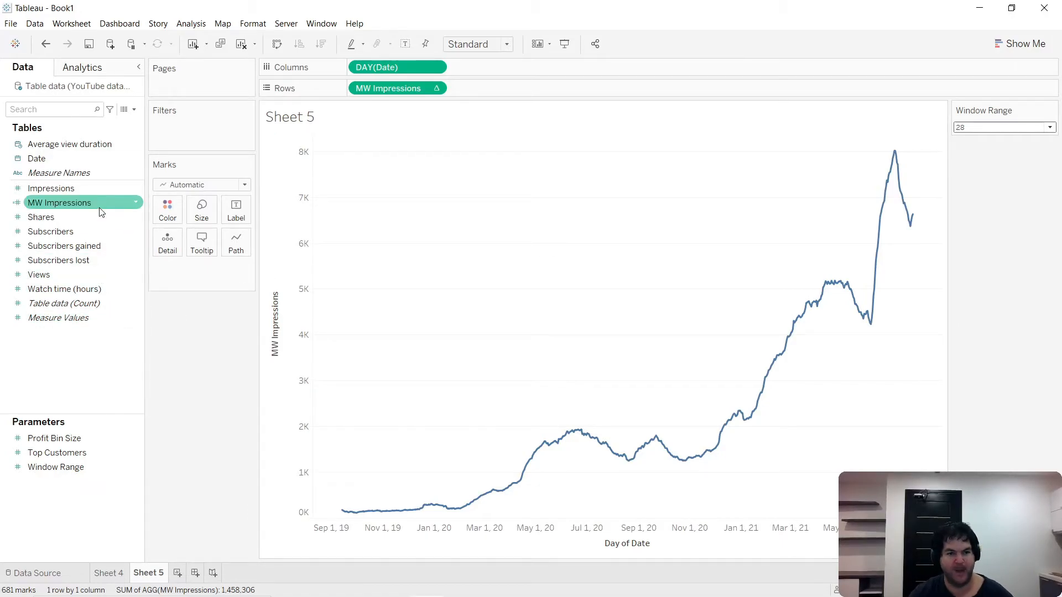
pyautogui.rightClick(130, 202)
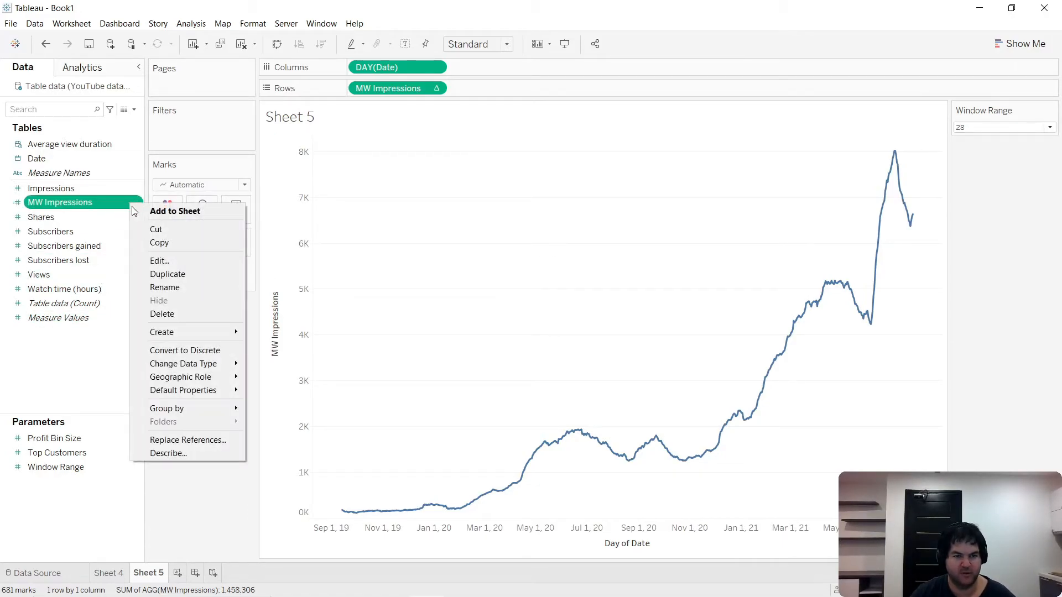
pyautogui.click(191, 273)
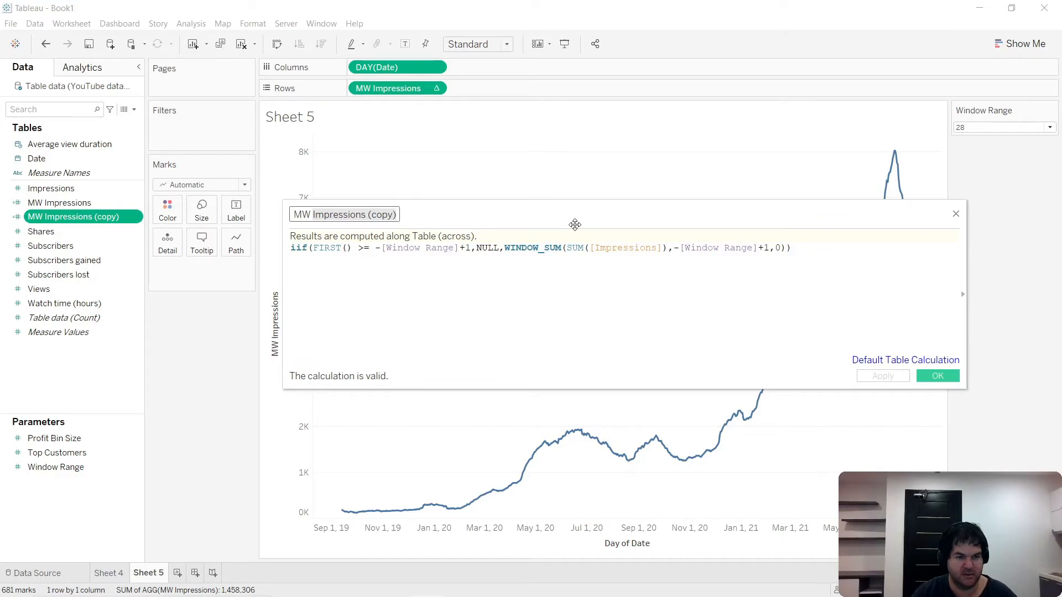
pyautogui.write('Views')
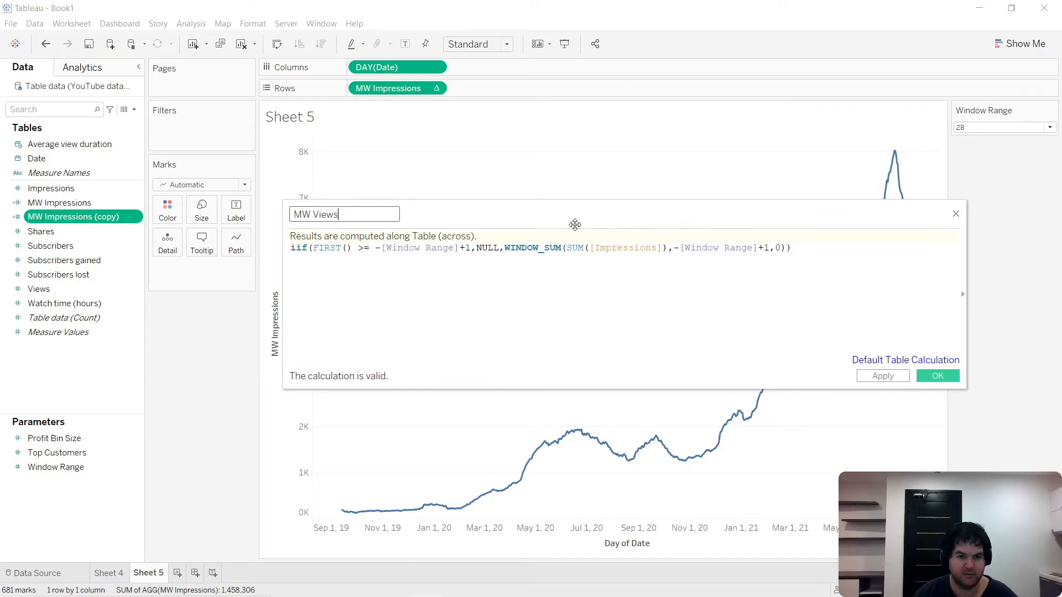
pyautogui.click(536, 294)
pyautogui.moveTo(598, 248); pyautogui.dragTo(657, 249)
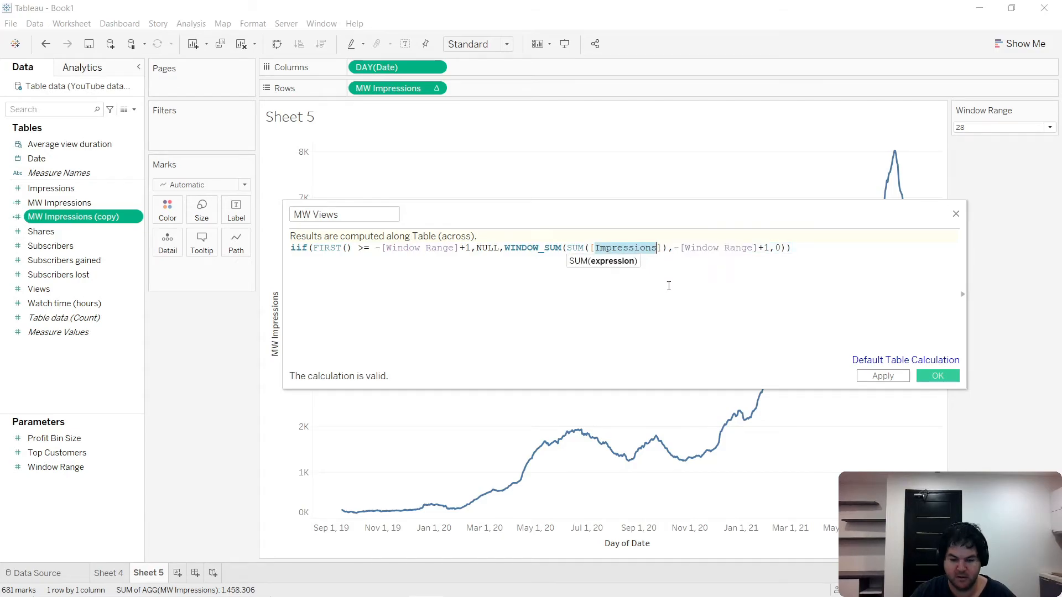
pyautogui.write('Views')
pyautogui.press('Return')
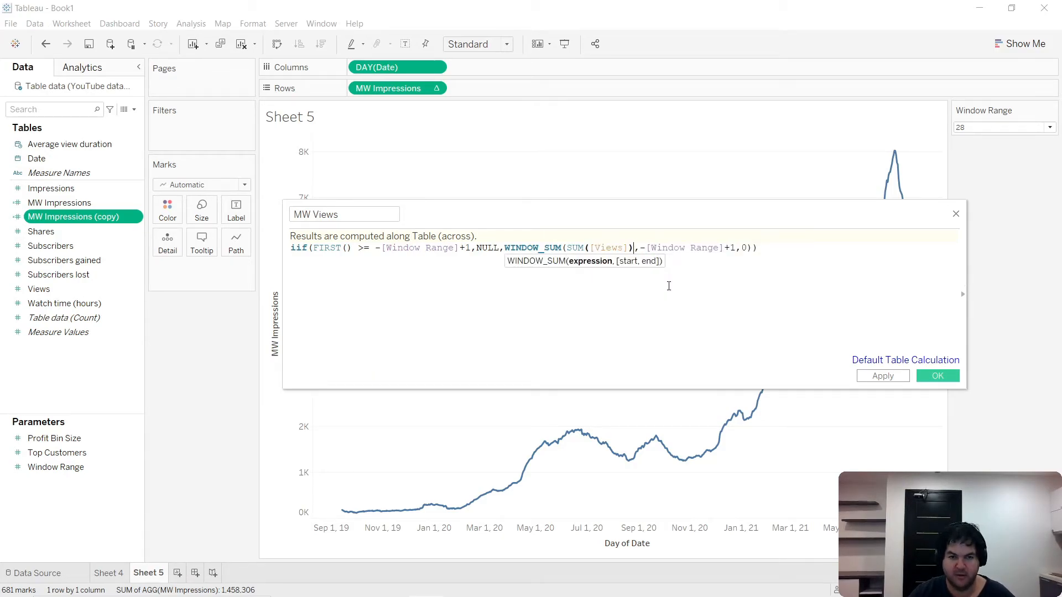
pyautogui.click(938, 376)
# Add MW Views to the rows as a dual axis with MW Impressions and synchronize the two axes
pyautogui.moveTo(47, 217); pyautogui.dragTo(490, 86)
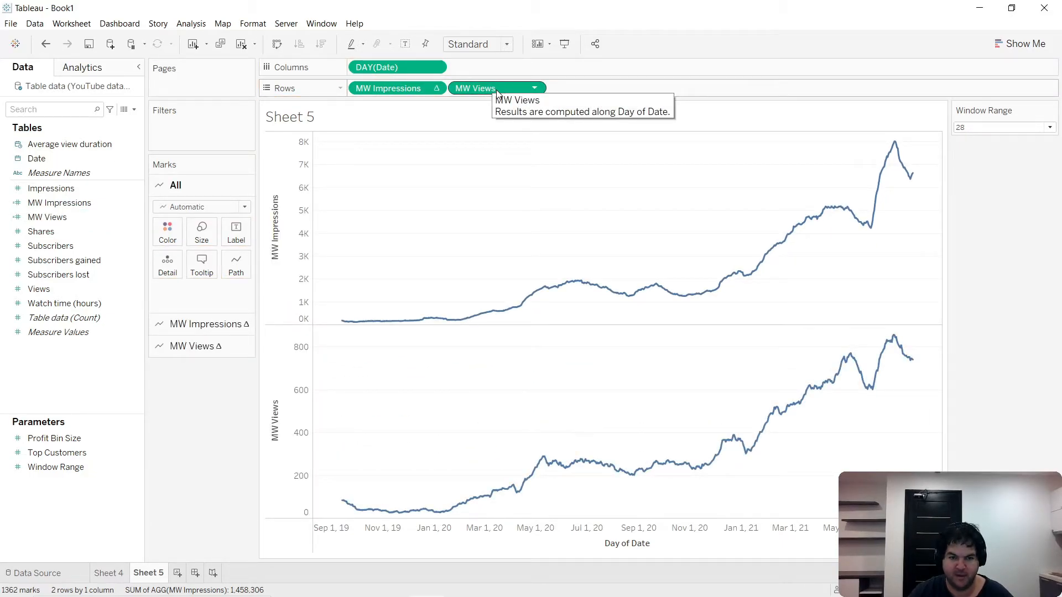
pyautogui.moveTo(499, 91); pyautogui.dragTo(926, 242)
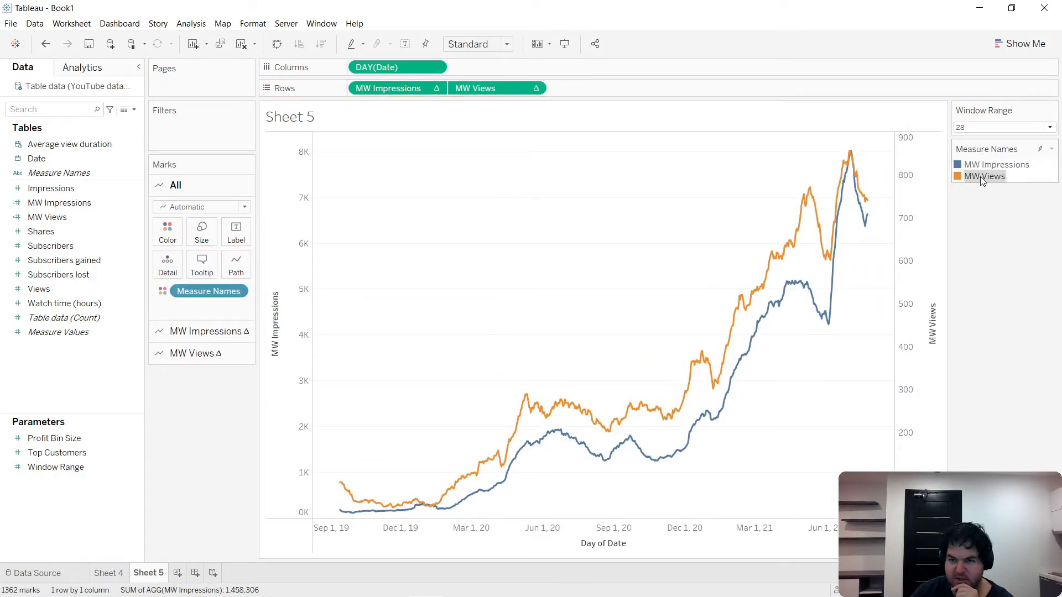
pyautogui.rightClick(917, 310)
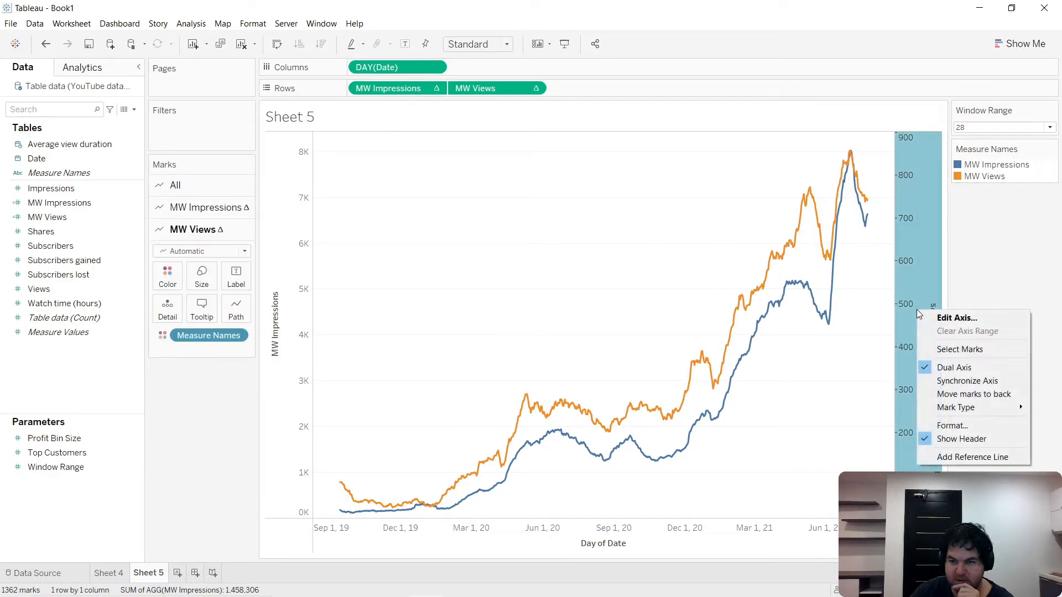
pyautogui.click(987, 381)
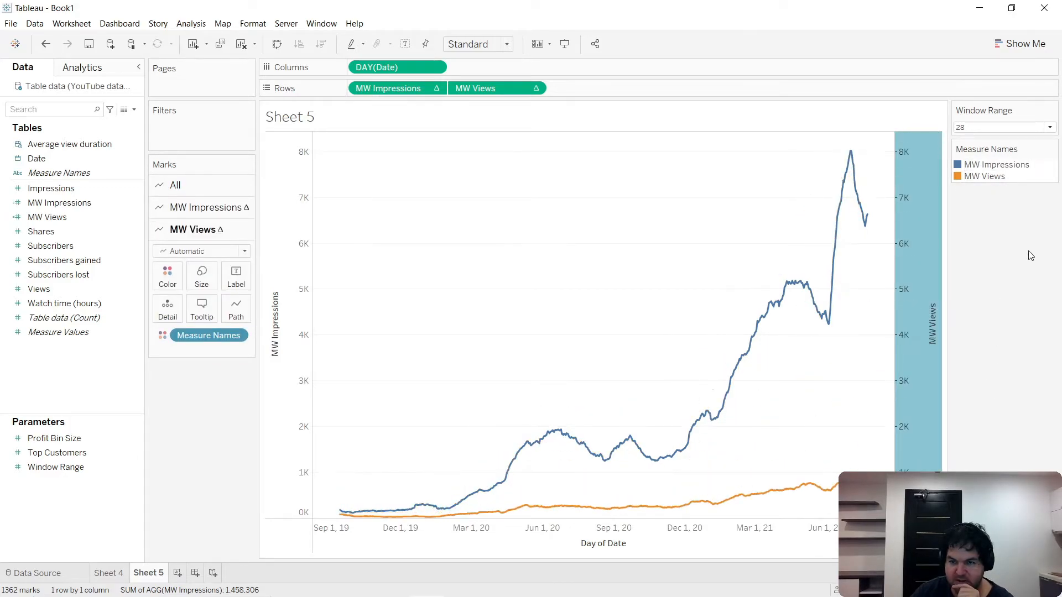
pyautogui.click(1007, 270)
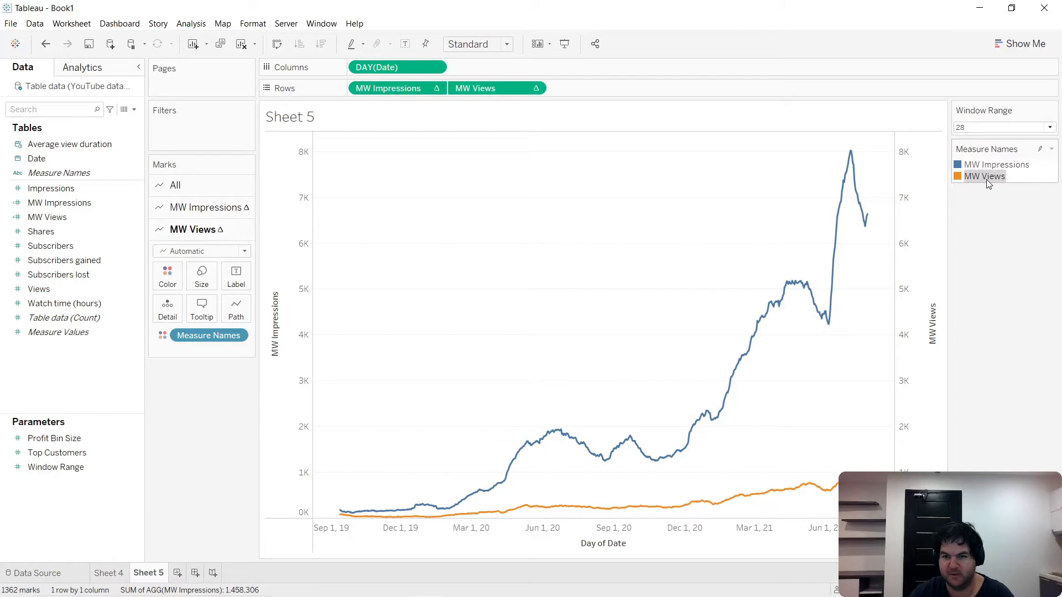
# Highlight the lines through the Measure Names legend and inspect the MW Impressions values around June 2021
pyautogui.click(1042, 153)
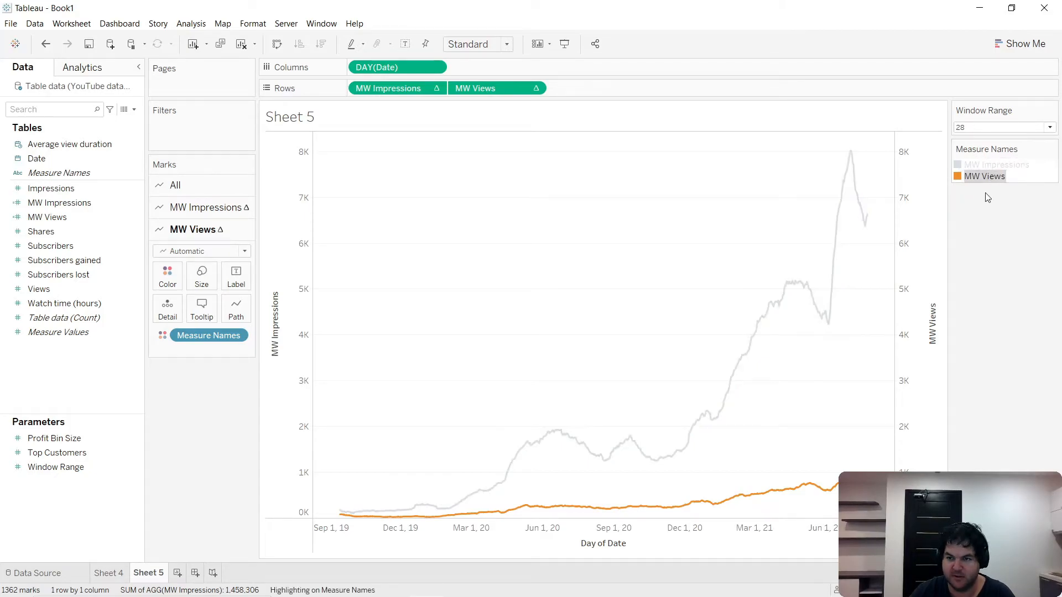
pyautogui.click(999, 166)
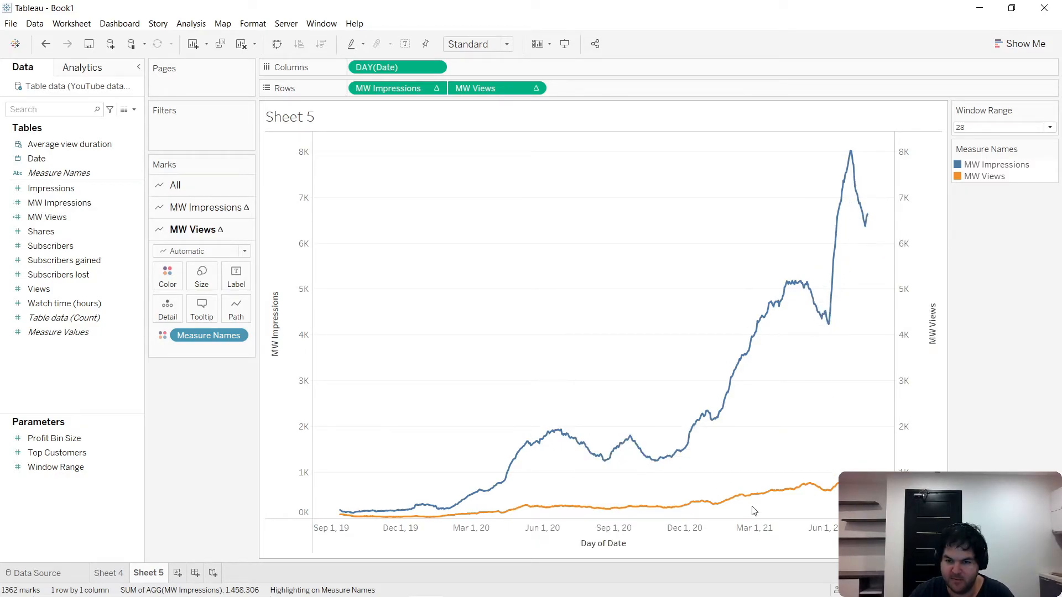
pyautogui.moveTo(828, 325)
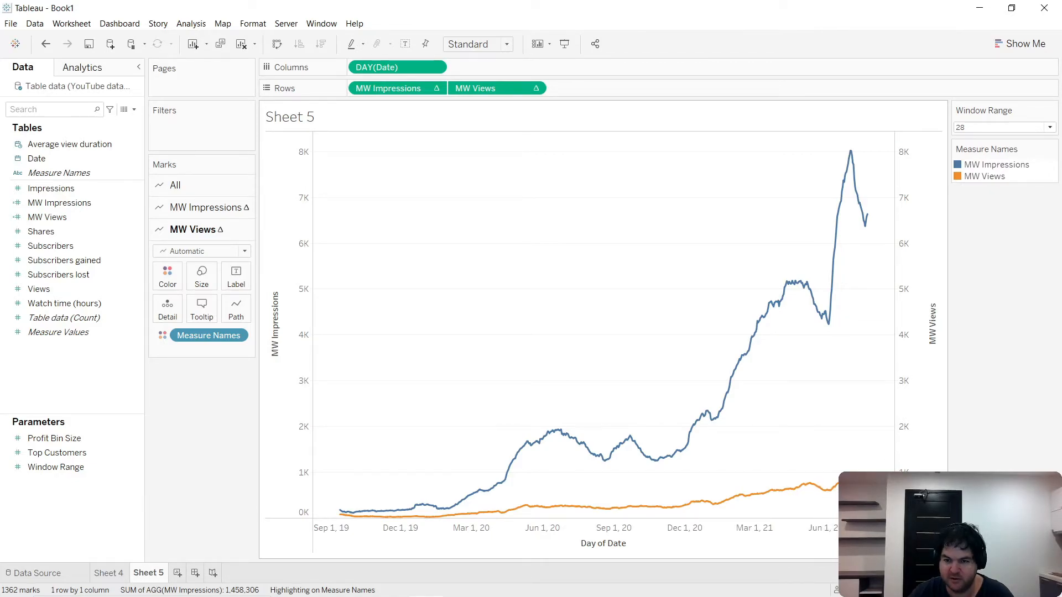
pyautogui.moveTo(848, 160)
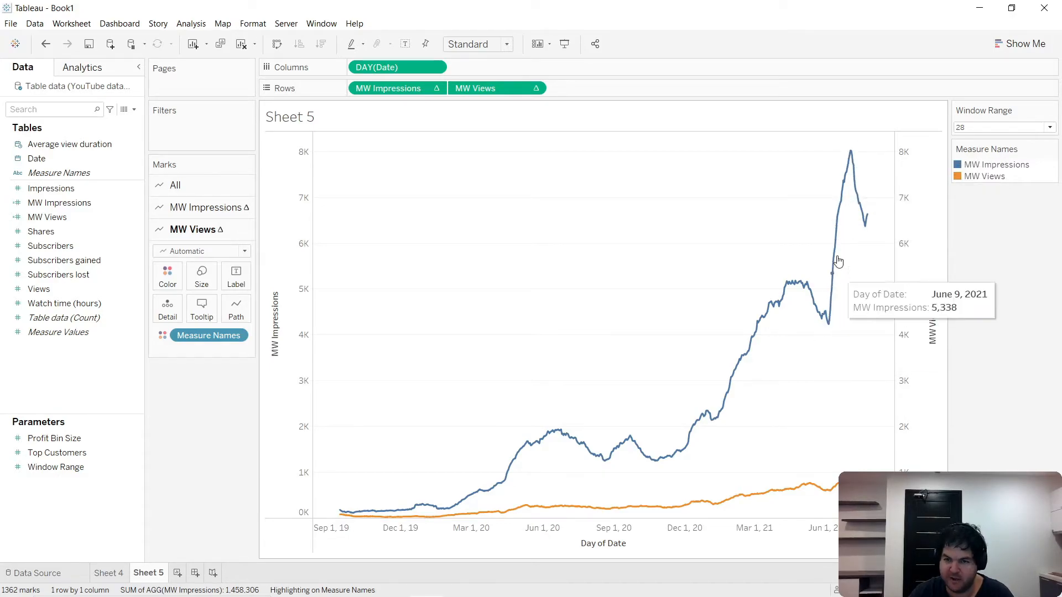
pyautogui.click(121, 250)
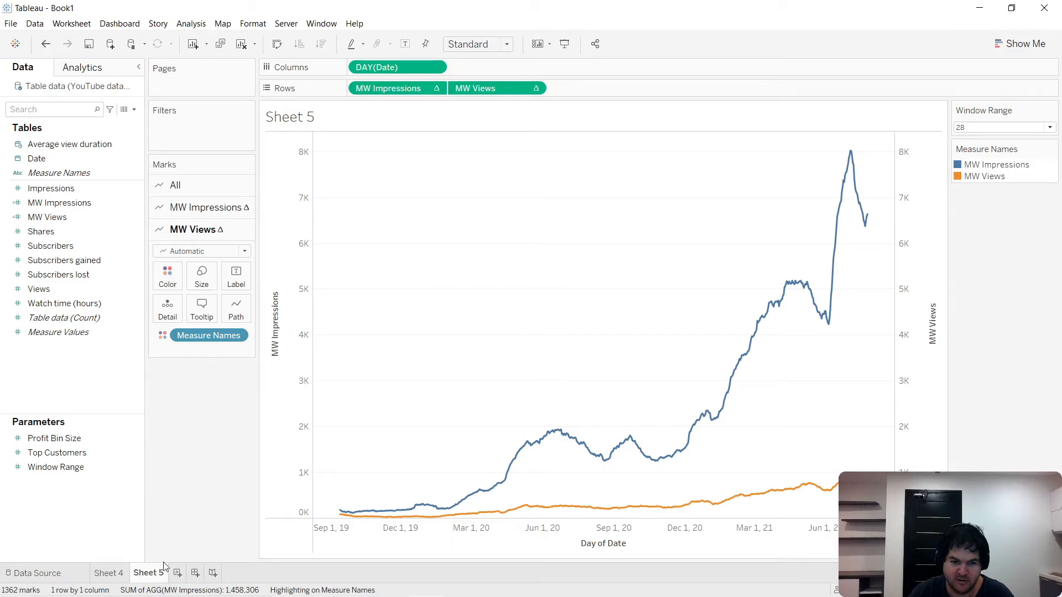
# Rename Sheet 5 as MW and duplicate the worksheet
pyautogui.doubleClick(147, 573)
pyautogui.write('MW')
pyautogui.press('Return')
pyautogui.rightClick(148, 575)
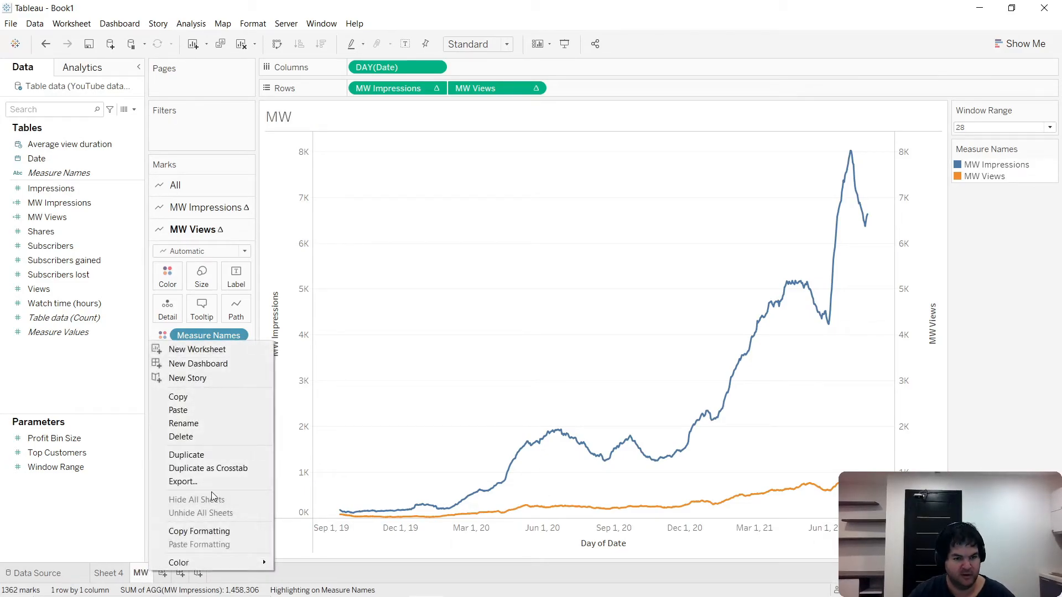
pyautogui.click(230, 457)
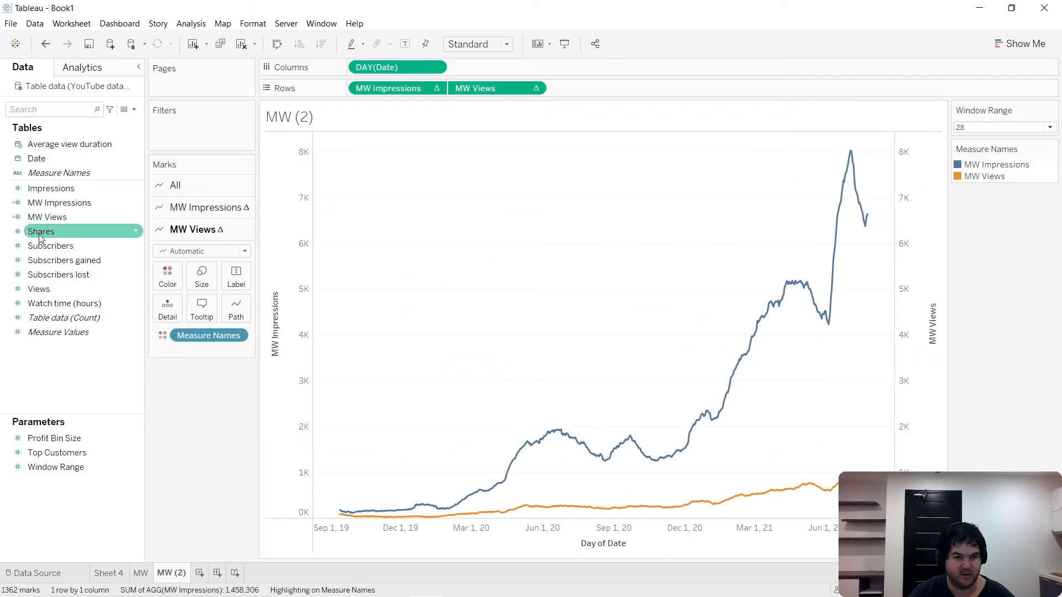
# Filter the duplicated sheet by Date to a relative range of the last 180 days
pyautogui.moveTo(54, 156); pyautogui.dragTo(206, 133)
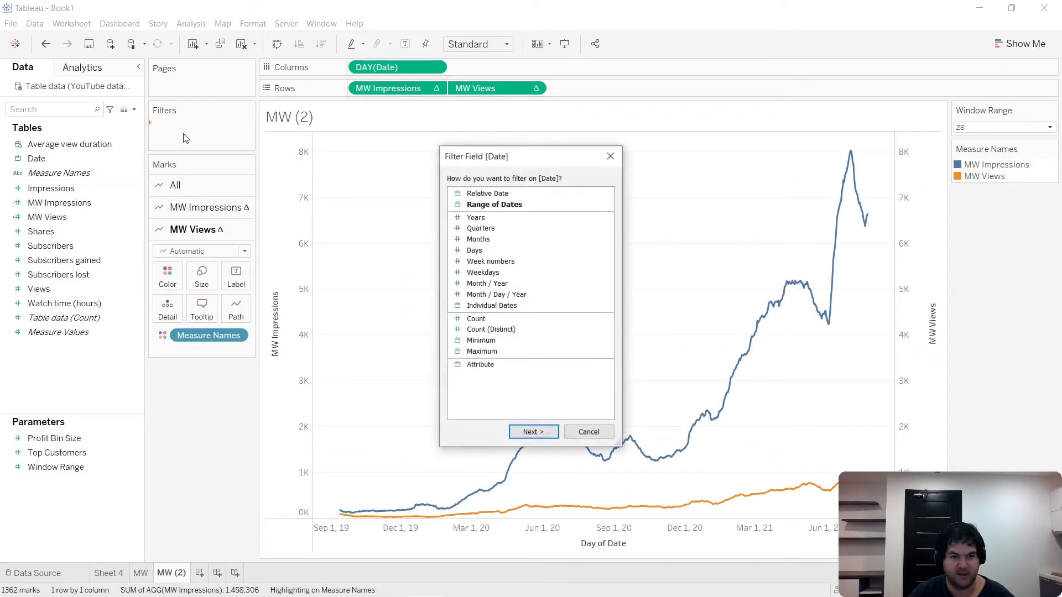
pyautogui.click(487, 193)
pyautogui.click(542, 433)
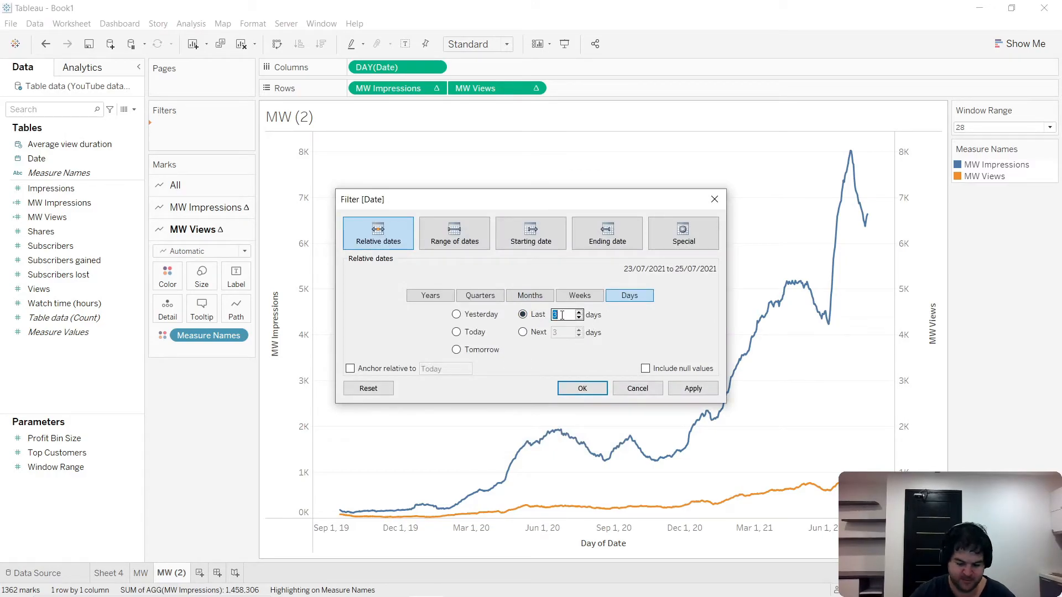
pyautogui.click(562, 314)
pyautogui.write('180')
pyautogui.press('Return')
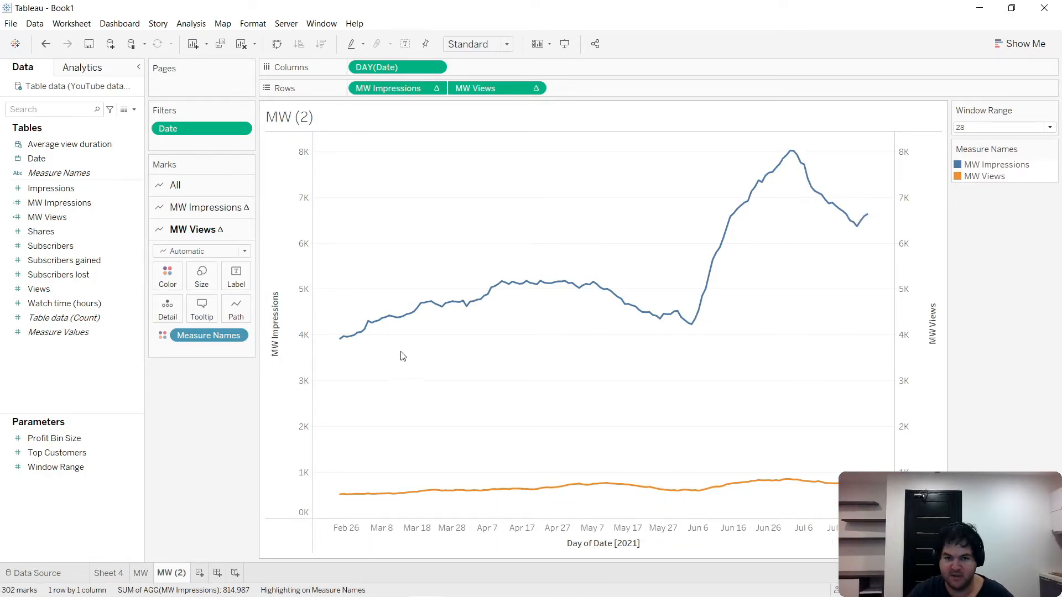
# Show mark labels at the line ends for both measures on the filtered sheet
pyautogui.click(237, 276)
pyautogui.click(212, 191)
pyautogui.click(236, 232)
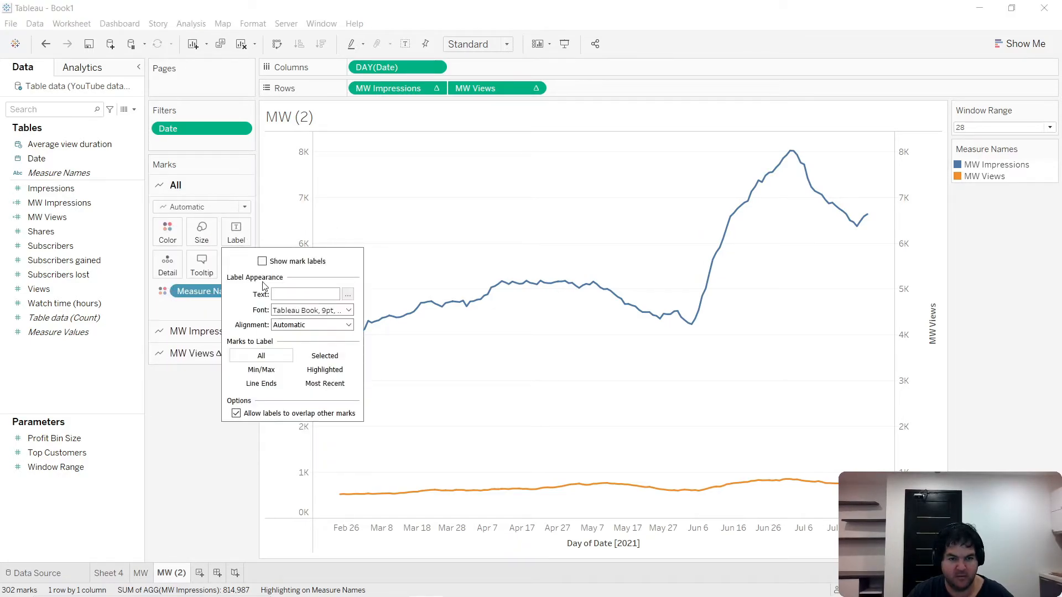
pyautogui.click(263, 261)
pyautogui.click(261, 383)
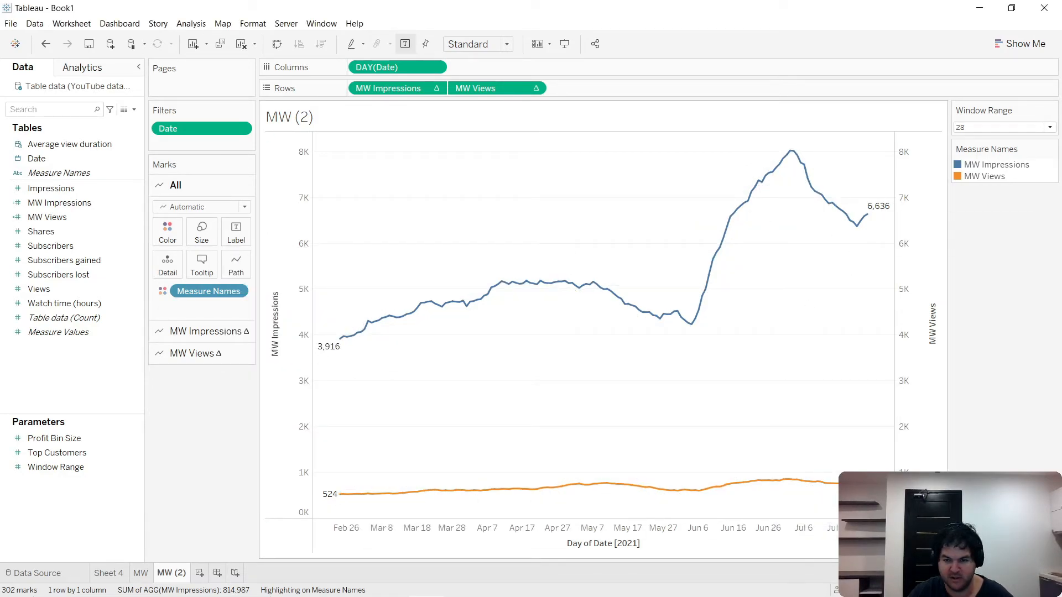
pyautogui.moveTo(873, 215)
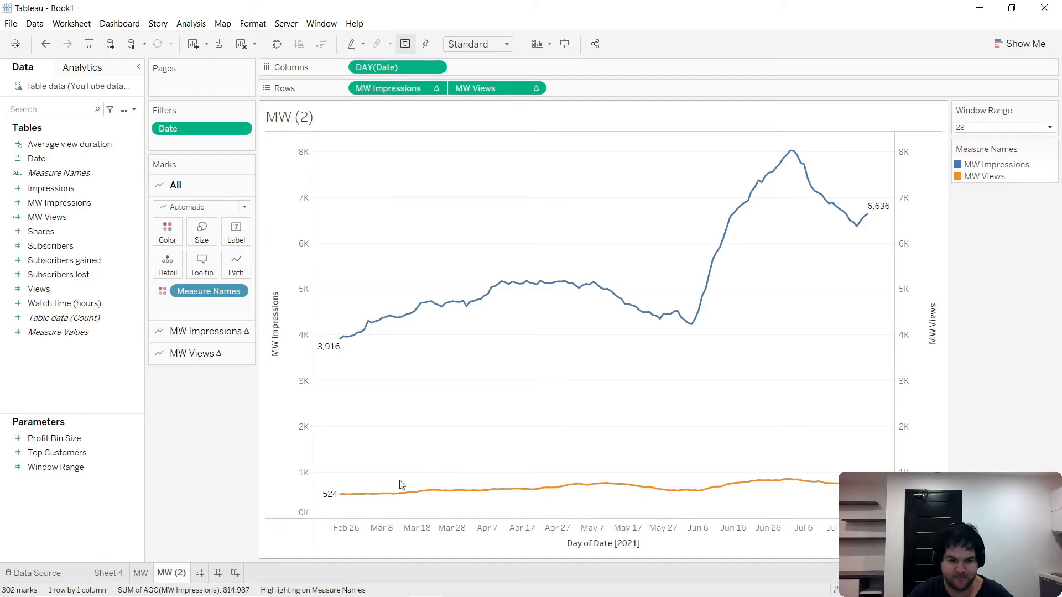
# Show mark labels at the line ends for both measures on the unfiltered MW sheet
pyautogui.click(141, 573)
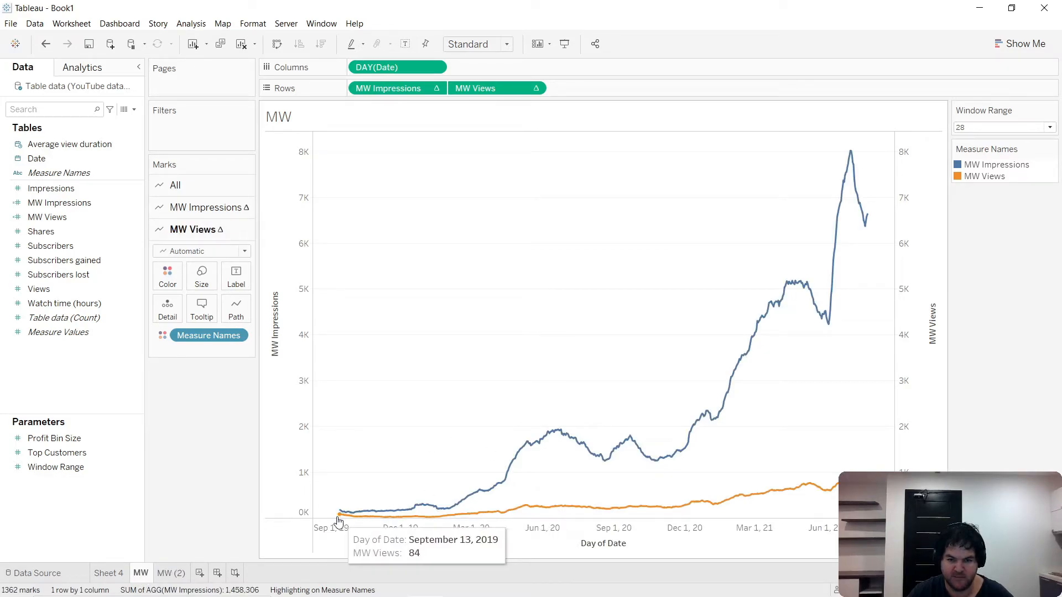
pyautogui.click(1012, 127)
pyautogui.click(1012, 127)
pyautogui.moveTo(339, 518)
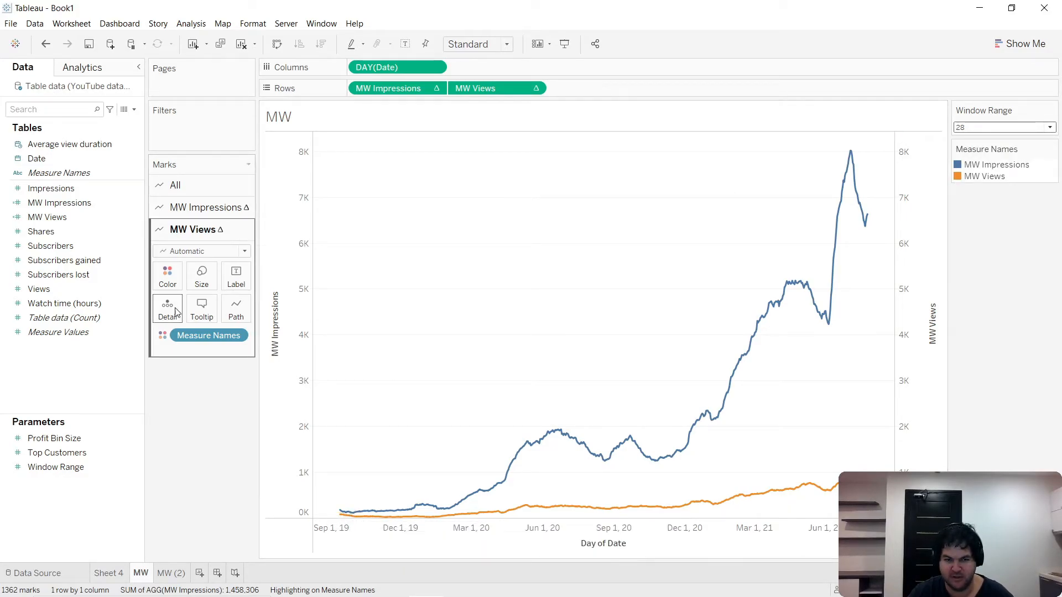
pyautogui.click(231, 188)
pyautogui.click(236, 232)
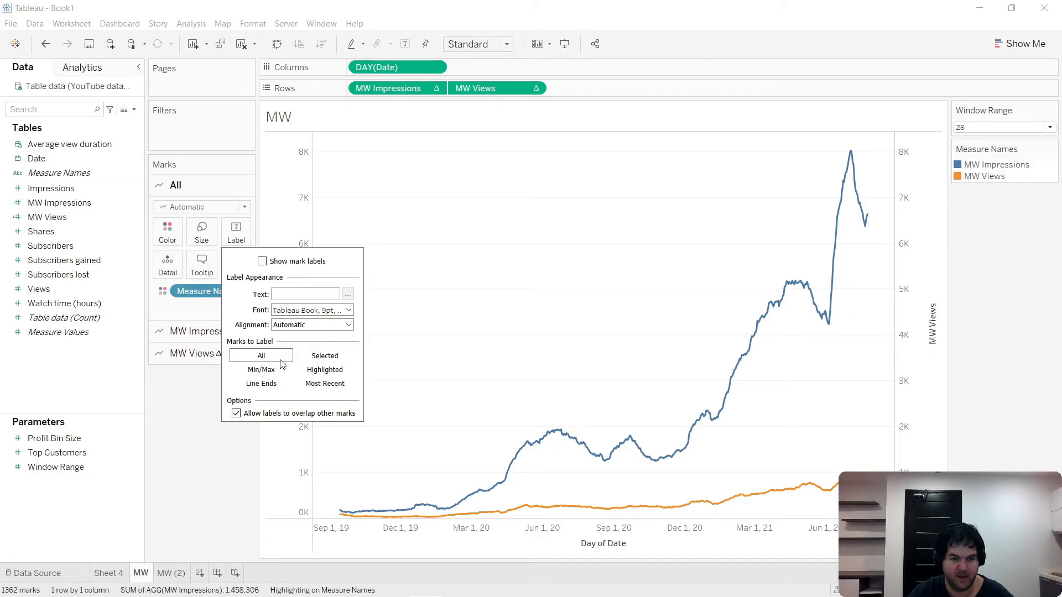
pyautogui.click(293, 262)
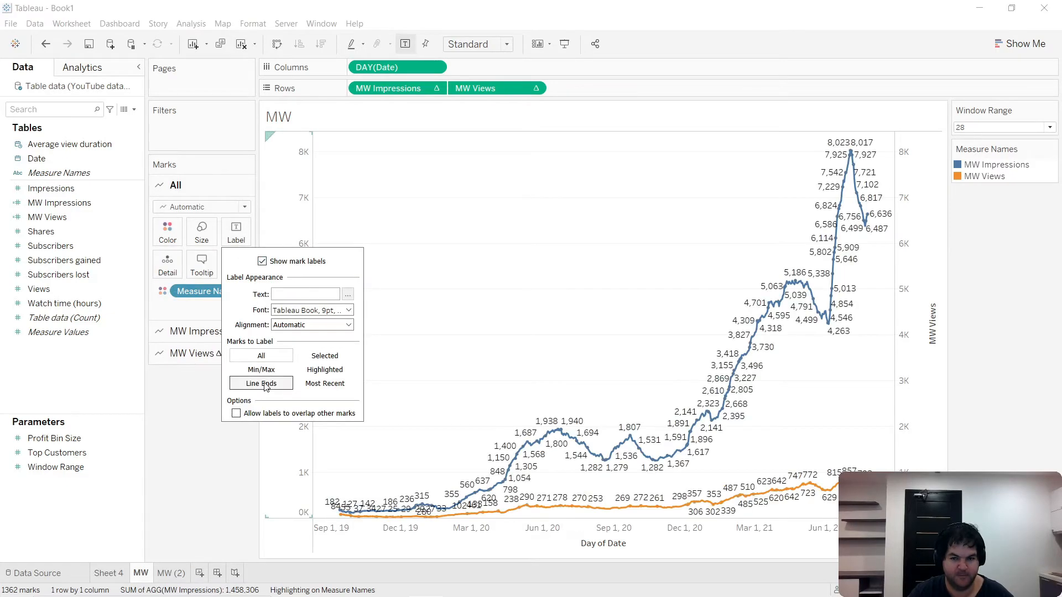
pyautogui.click(261, 383)
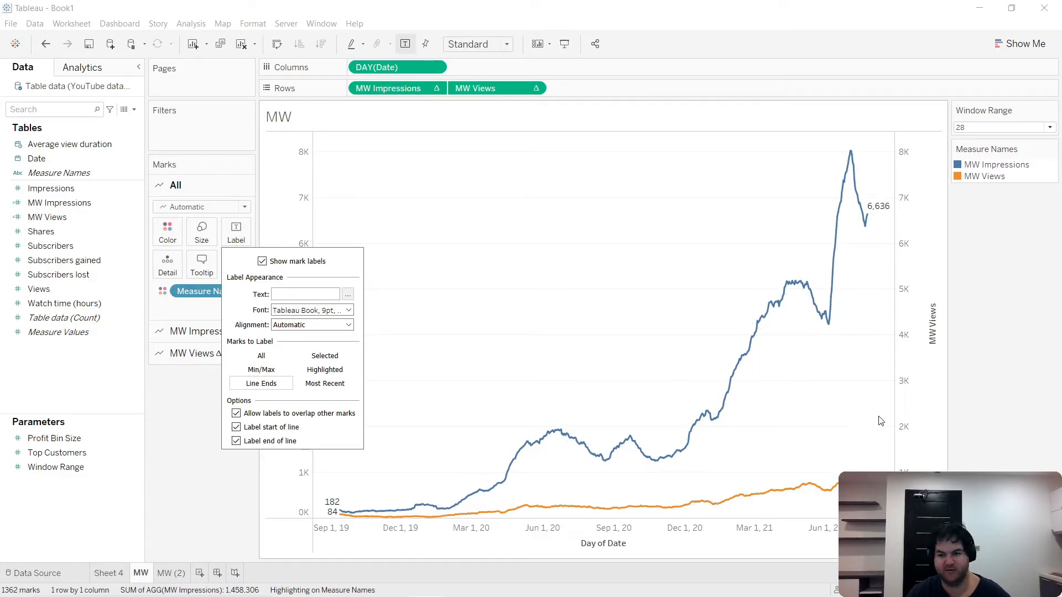
pyautogui.click(882, 422)
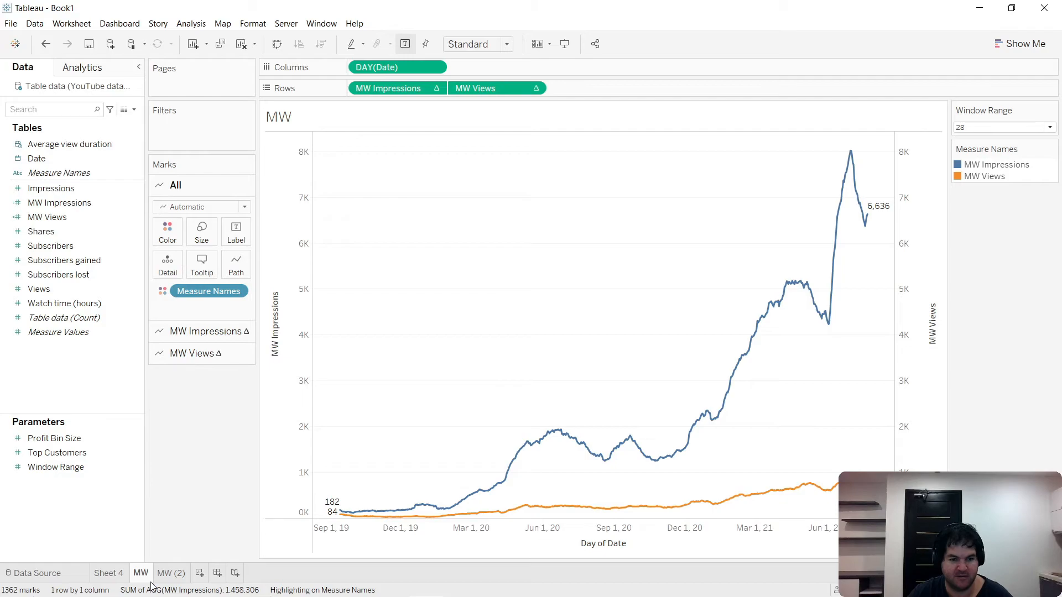
# Switch to the MW (2) worksheet and duplicate the MW Impressions calculation
pyautogui.click(167, 574)
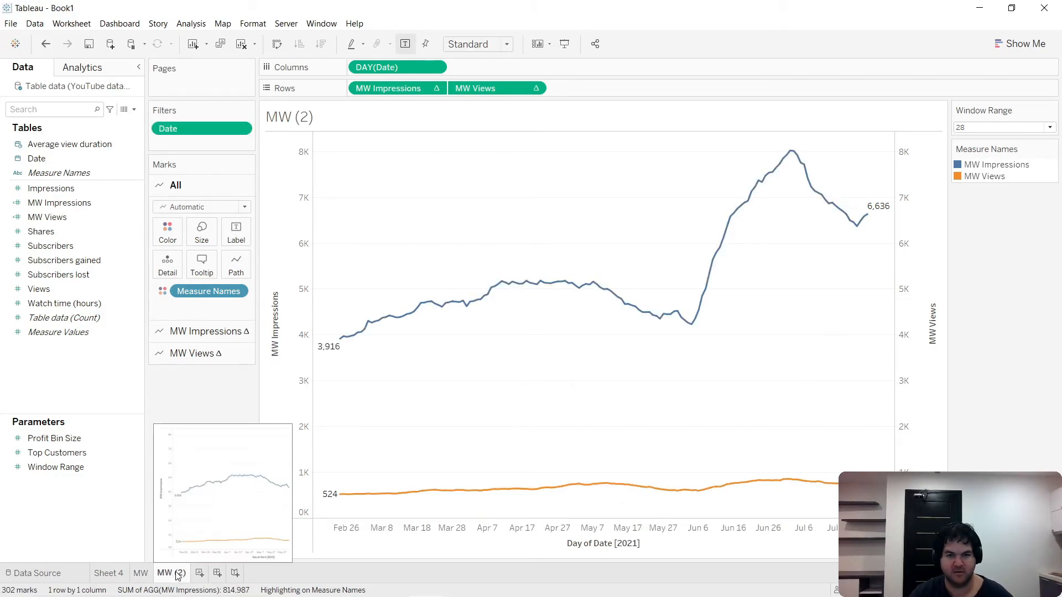
pyautogui.rightClick(178, 576)
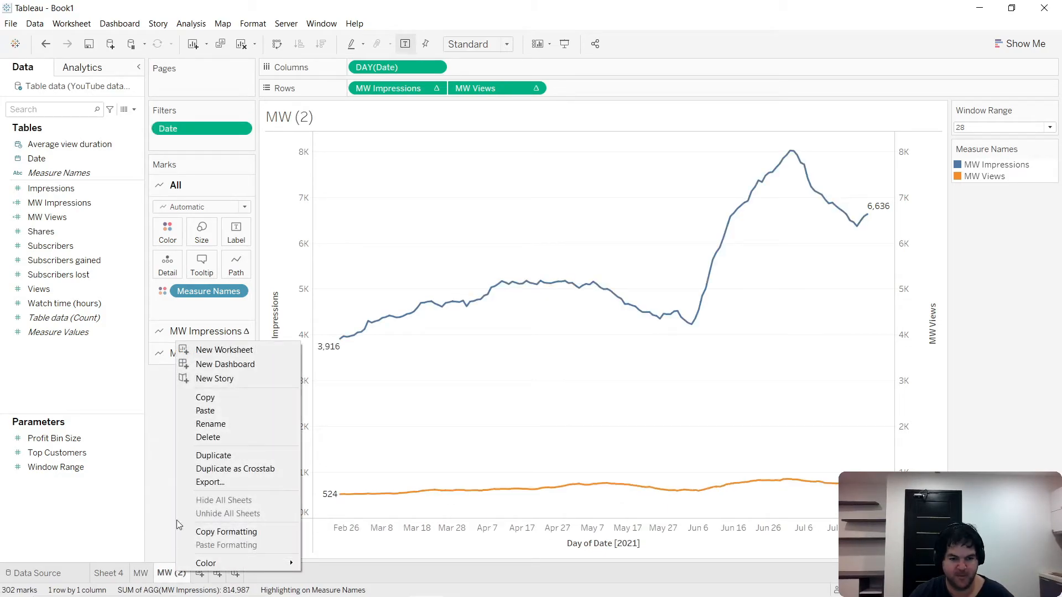
pyautogui.click(157, 482)
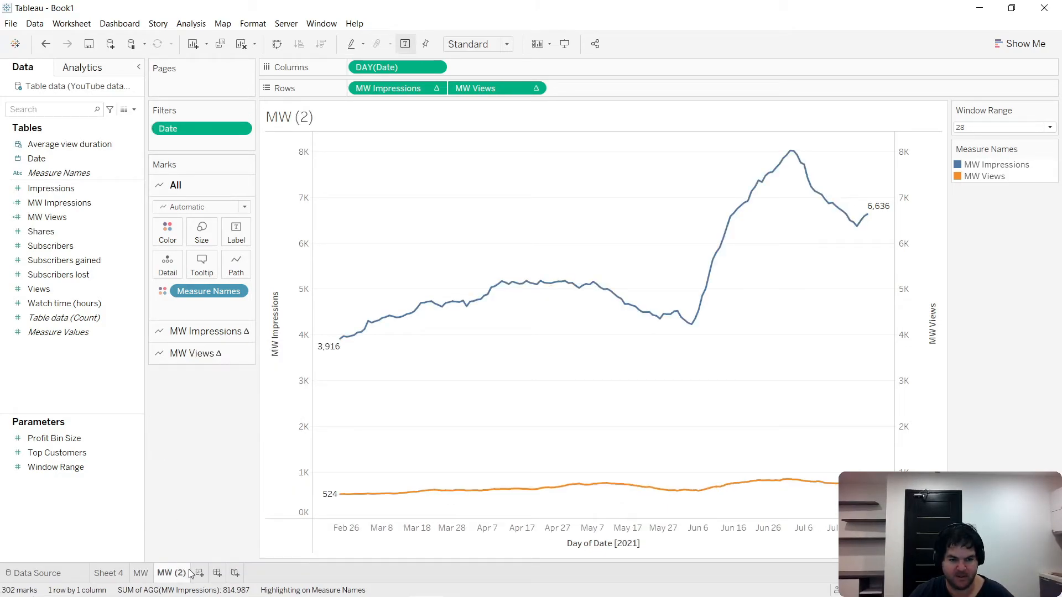
pyautogui.click(138, 205)
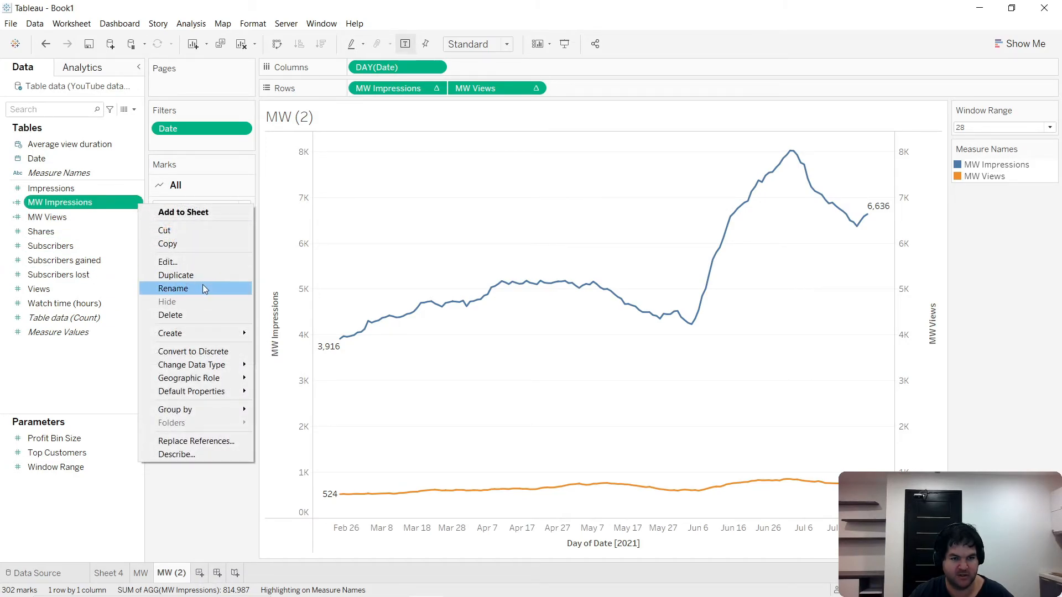
pyautogui.click(204, 276)
# Edit the MW Impressions copy so its window sum uses Shares in place of Impressions
pyautogui.click(138, 217)
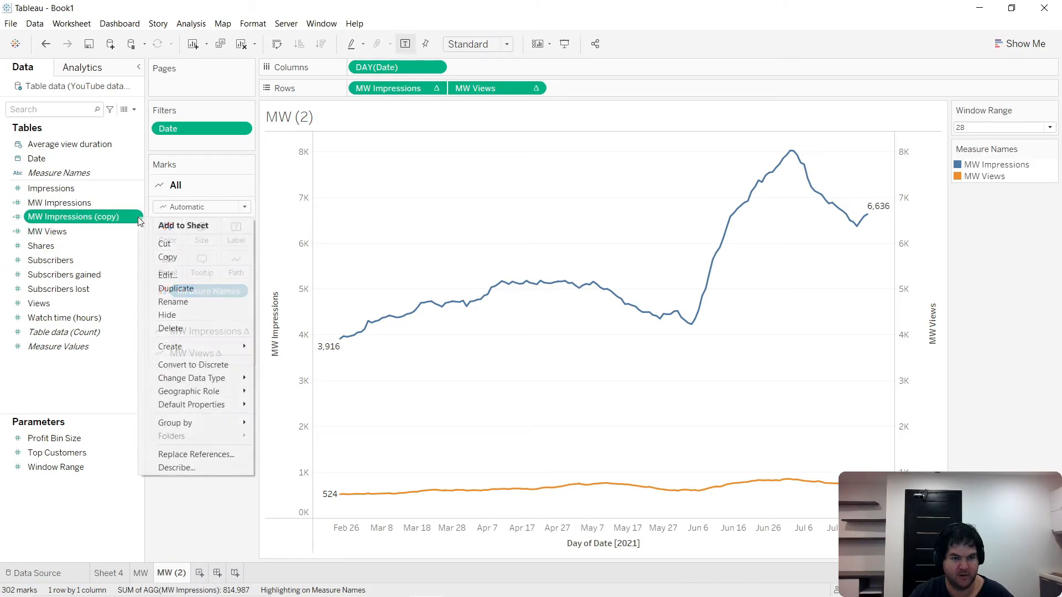
pyautogui.click(185, 275)
pyautogui.moveTo(596, 247); pyautogui.dragTo(655, 251)
pyautogui.write('s')
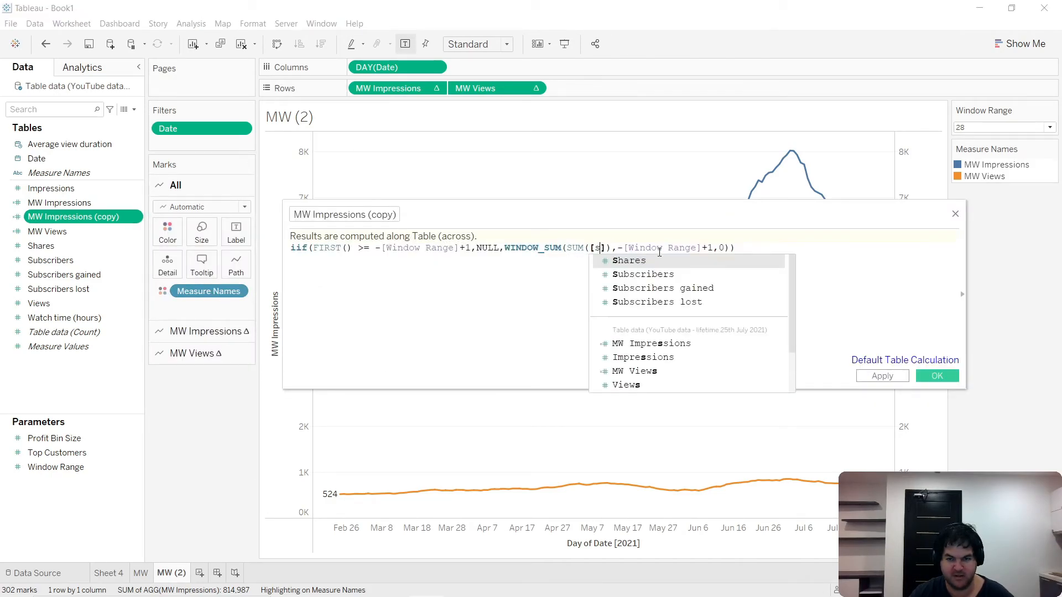
pyautogui.press('Return')
# Rename the copied calculation as MW Shares and save it
pyautogui.click(313, 214)
pyautogui.moveTo(312, 214); pyautogui.dragTo(523, 213)
pyautogui.write('Shares')
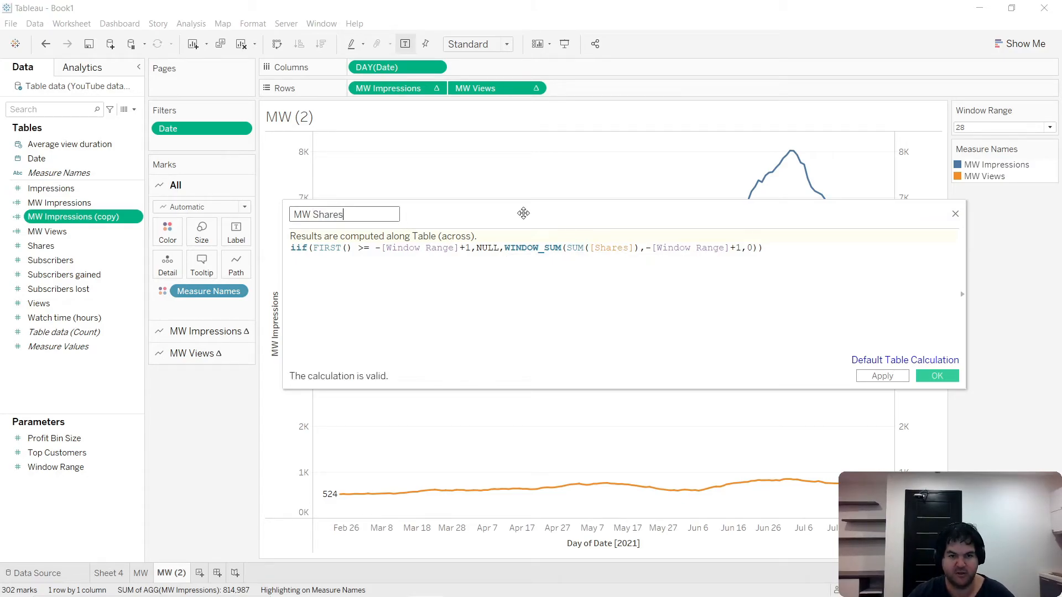
pyautogui.click(946, 375)
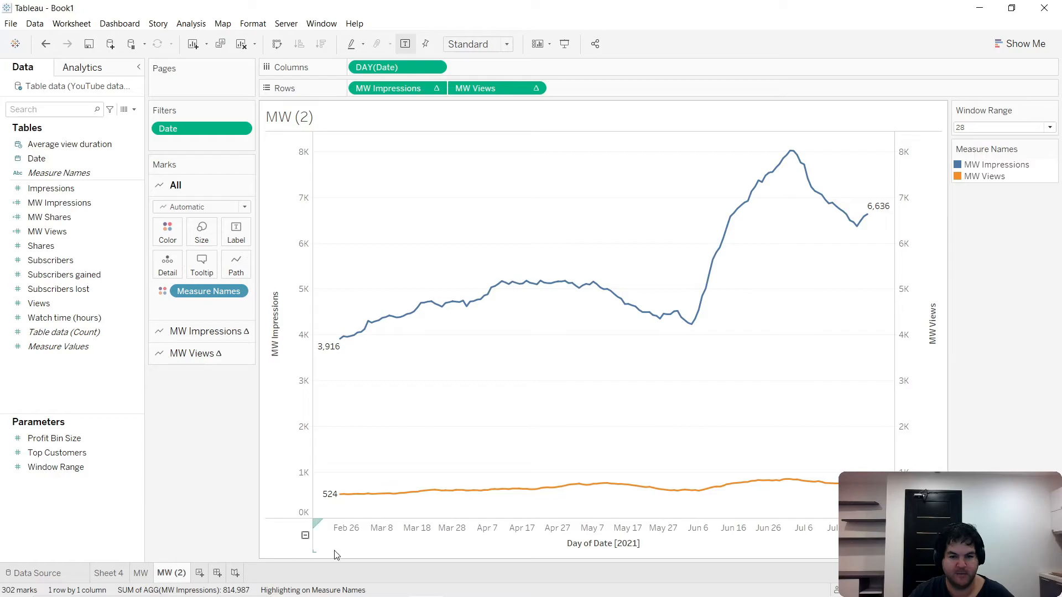
# Add a new worksheet with Date on Columns as a continuous Day field
pyautogui.click(198, 574)
pyautogui.moveTo(36, 159); pyautogui.dragTo(399, 66)
pyautogui.click(435, 66)
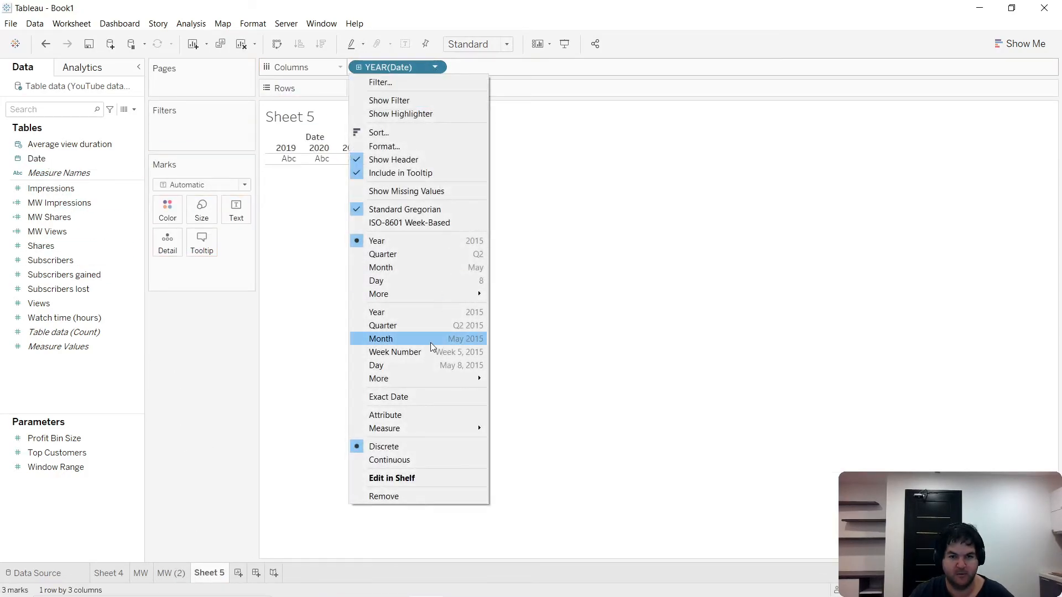
pyautogui.click(403, 460)
pyautogui.click(437, 67)
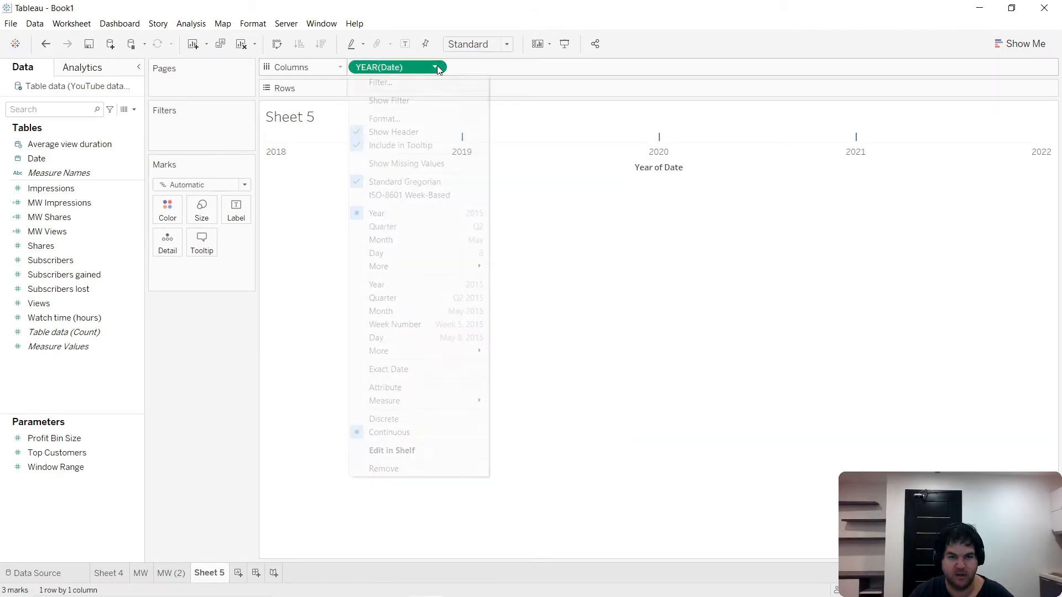
pyautogui.click(395, 341)
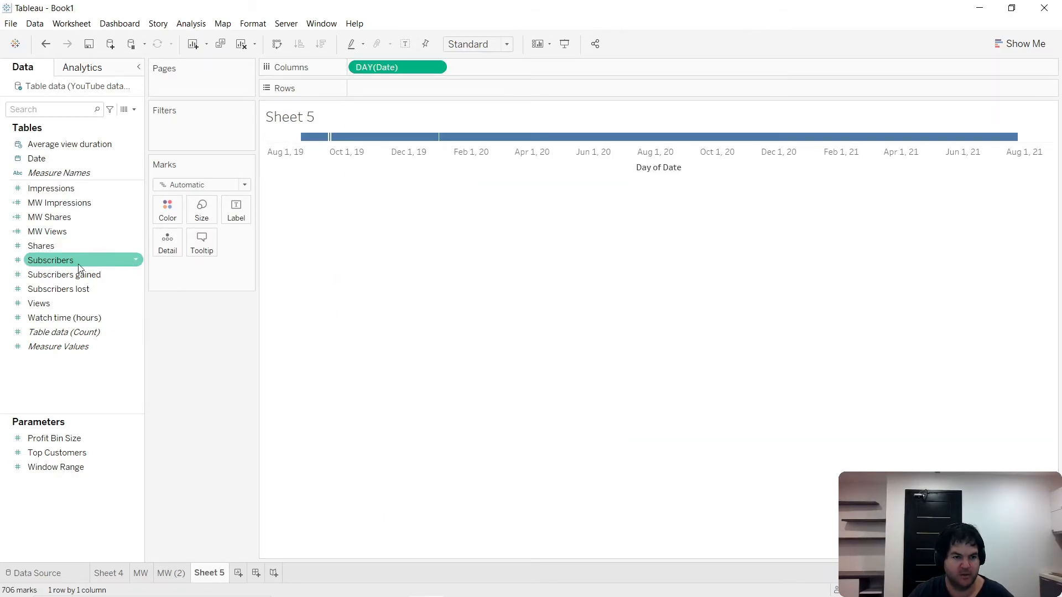
# Plot MW Shares on Rows and show the Window Range parameter control
pyautogui.moveTo(81, 216); pyautogui.dragTo(454, 88)
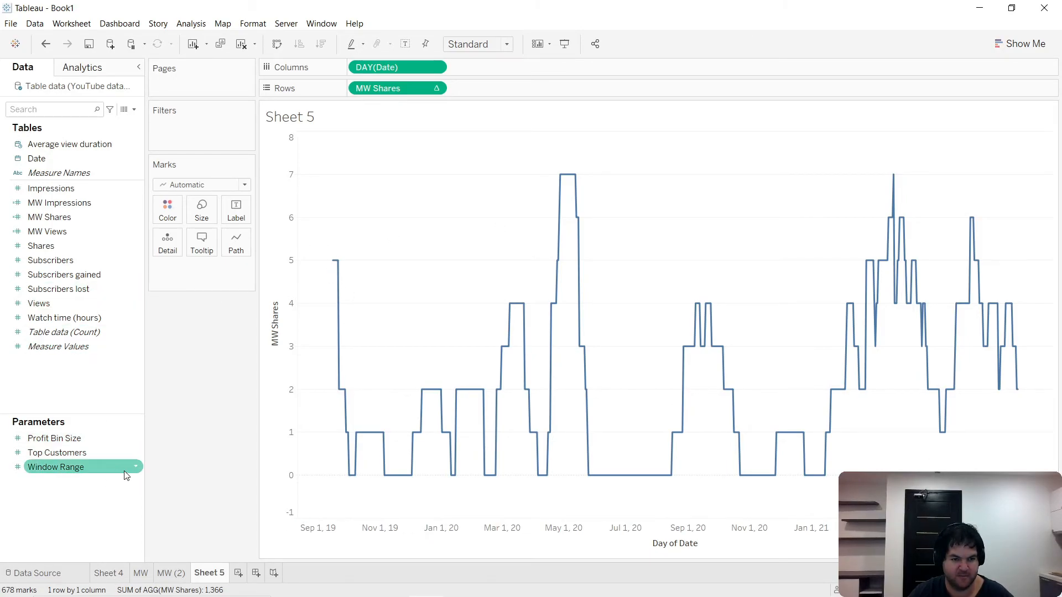
pyautogui.click(140, 467)
pyautogui.click(199, 270)
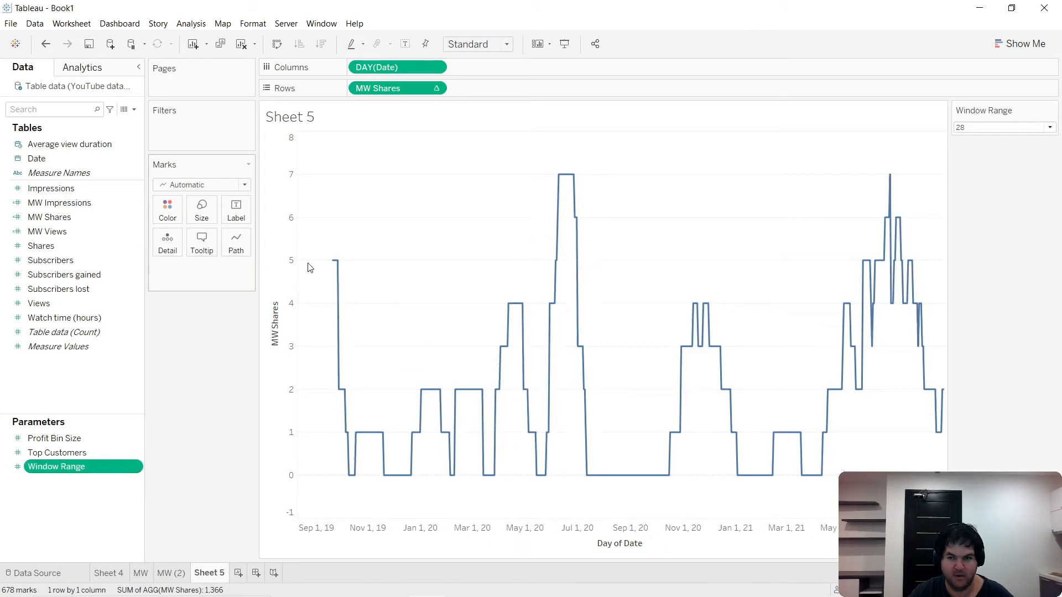
# Display the sum of Shares on another new worksheet, and return to Sheet 5
pyautogui.click(238, 570)
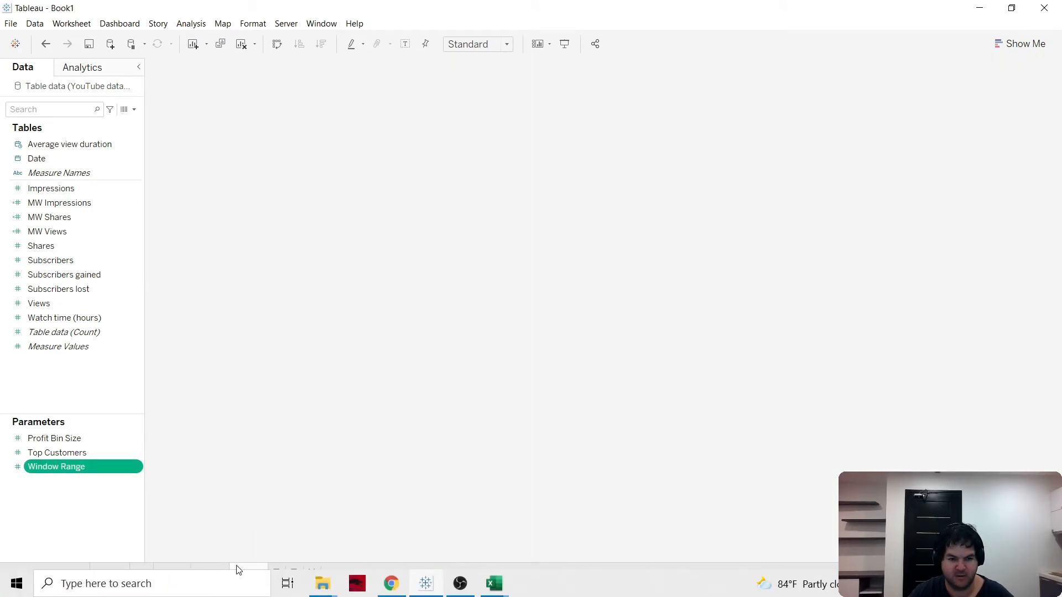
pyautogui.moveTo(78, 248); pyautogui.dragTo(397, 227)
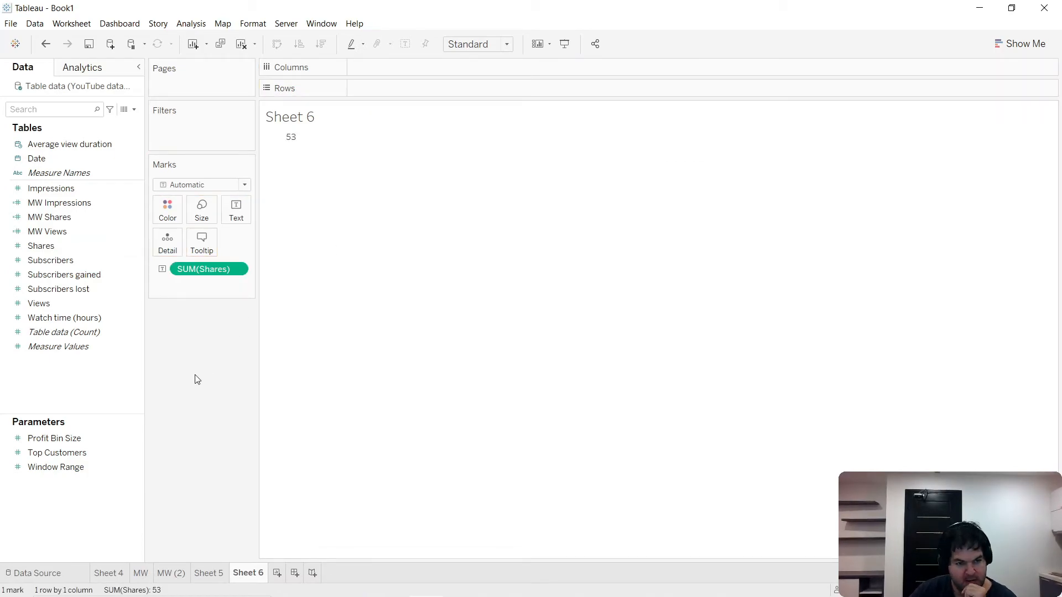
pyautogui.click(210, 575)
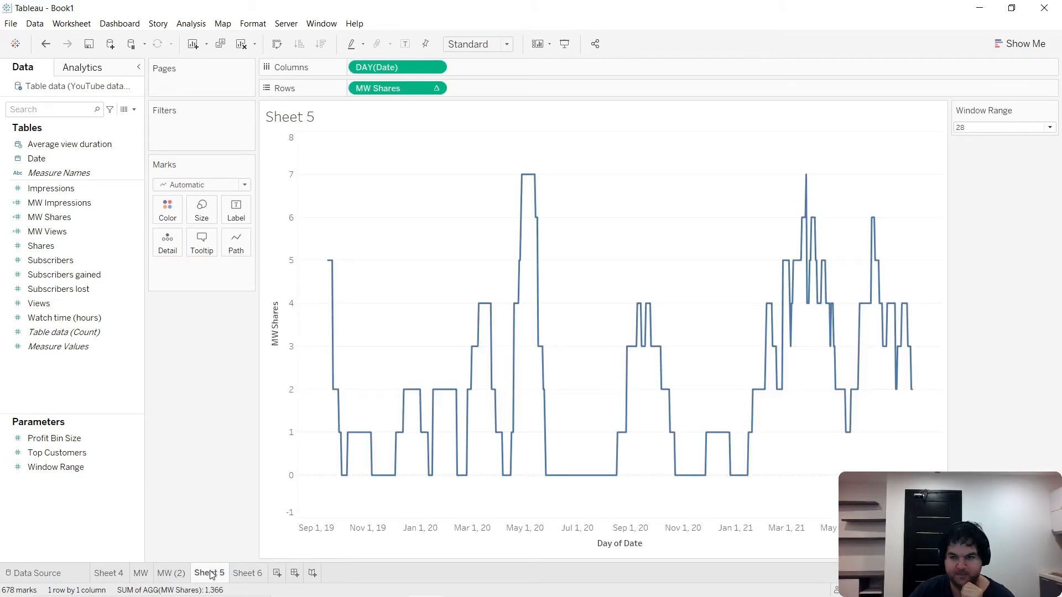
# Duplicate the MW Views calculation
pyautogui.click(132, 239)
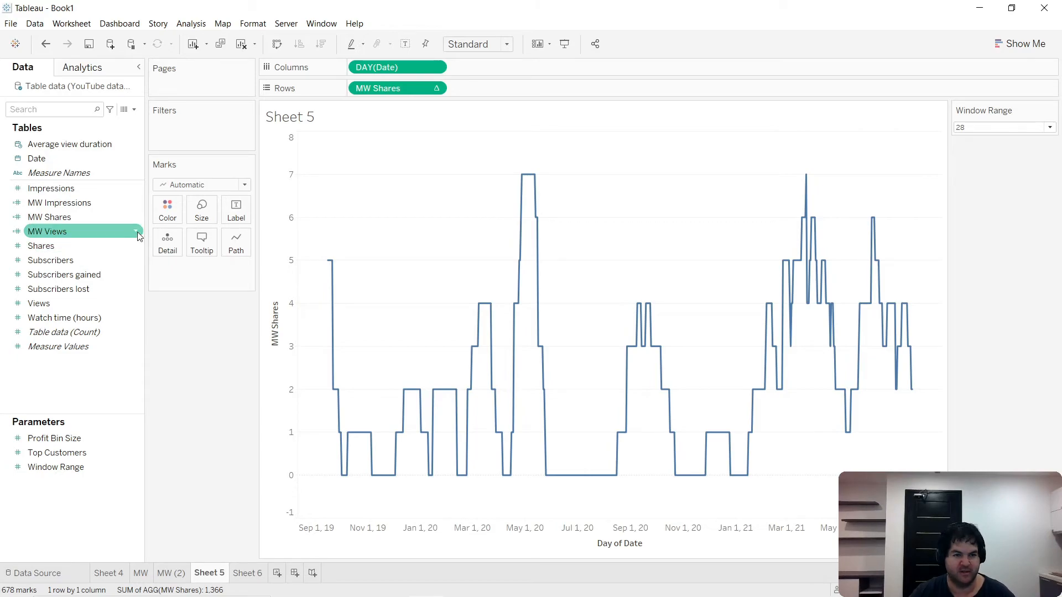
pyautogui.click(137, 234)
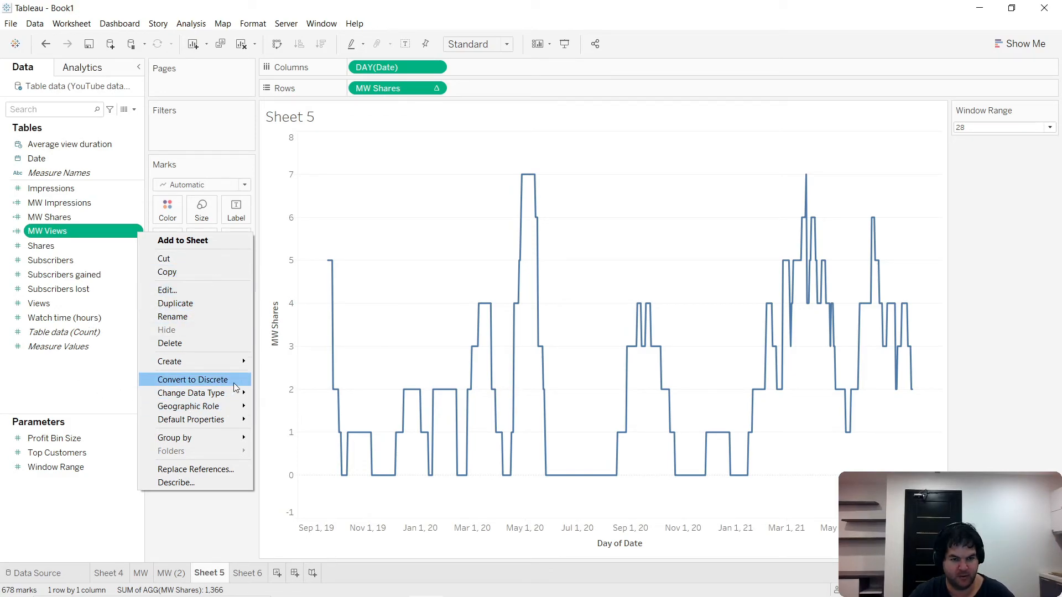
pyautogui.click(203, 304)
# Open the MW Views copy for editing and rename it as MW Subscribers Gained
pyautogui.click(137, 245)
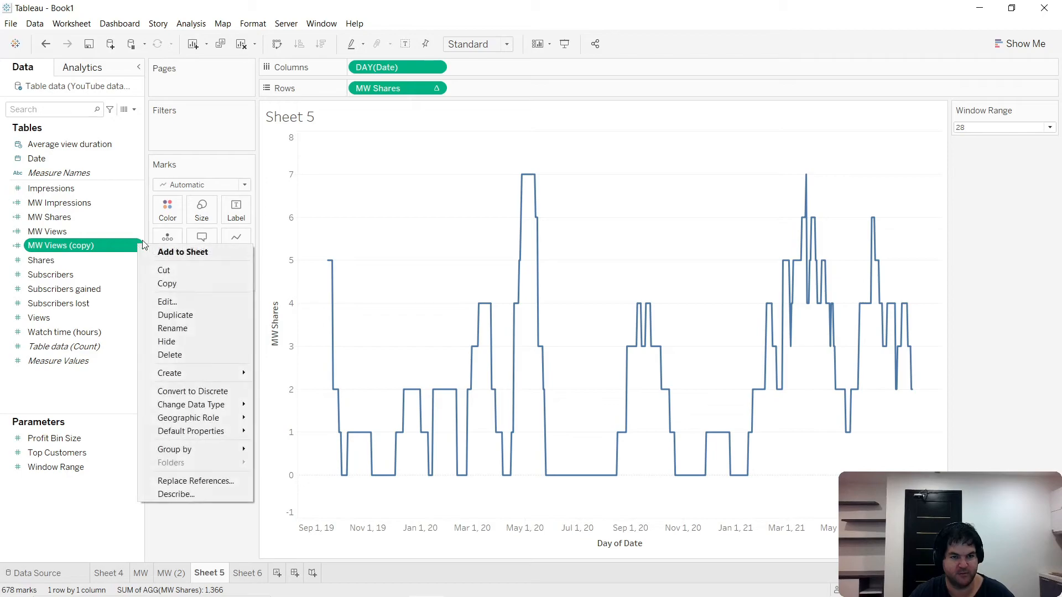
pyautogui.click(192, 301)
pyautogui.moveTo(313, 215); pyautogui.dragTo(515, 223)
pyautogui.write('Subsc')
pyautogui.write('ribers HH')
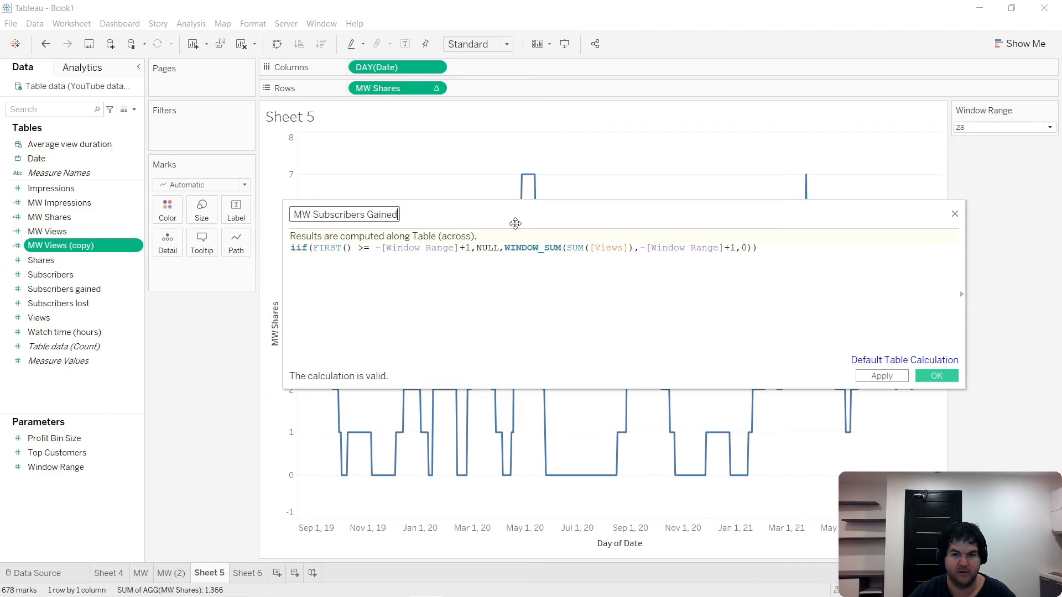
# Replace Views with Subscribers gained inside the calculation's window sum and save it
pyautogui.doubleClick(609, 248)
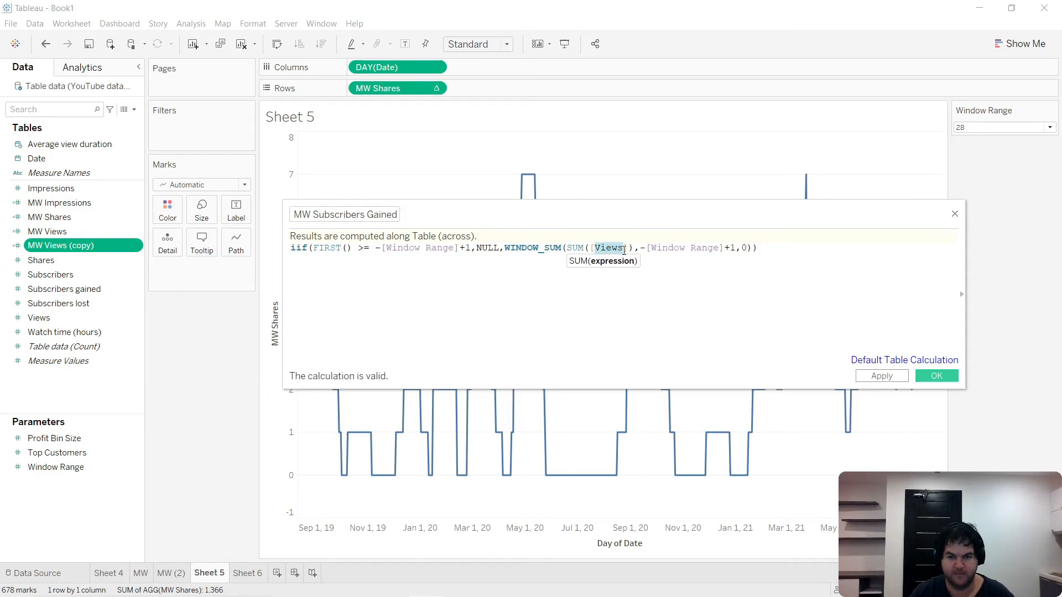
pyautogui.write('s')
pyautogui.press('Down')
pyautogui.press('Down')
pyautogui.press('Return')
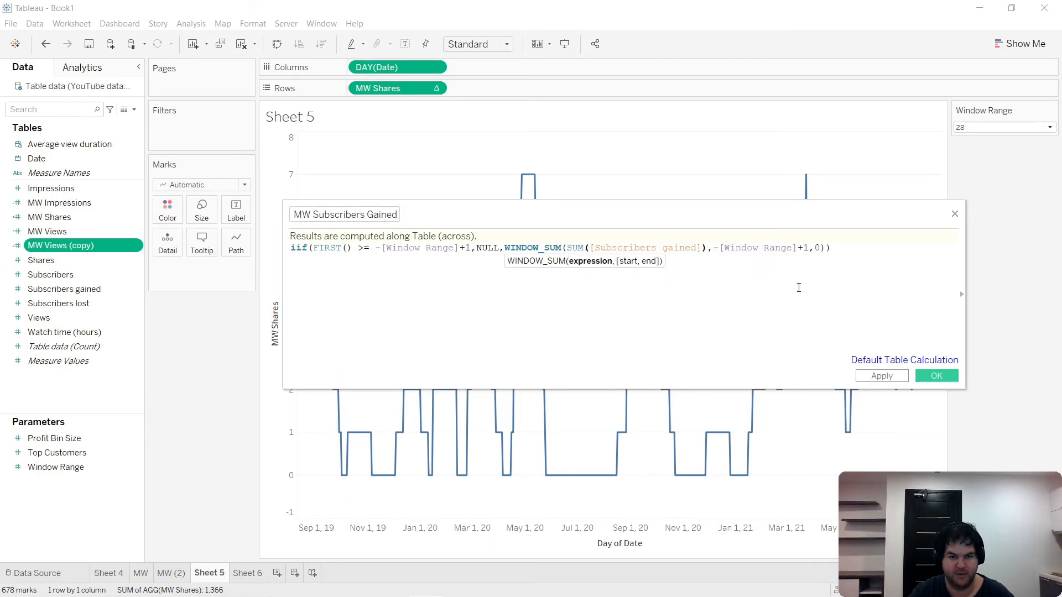
pyautogui.click(937, 376)
# Replace MW Shares on Rows with MW Subscribers Gained and show missing values for the daily Date field
pyautogui.click(78, 235)
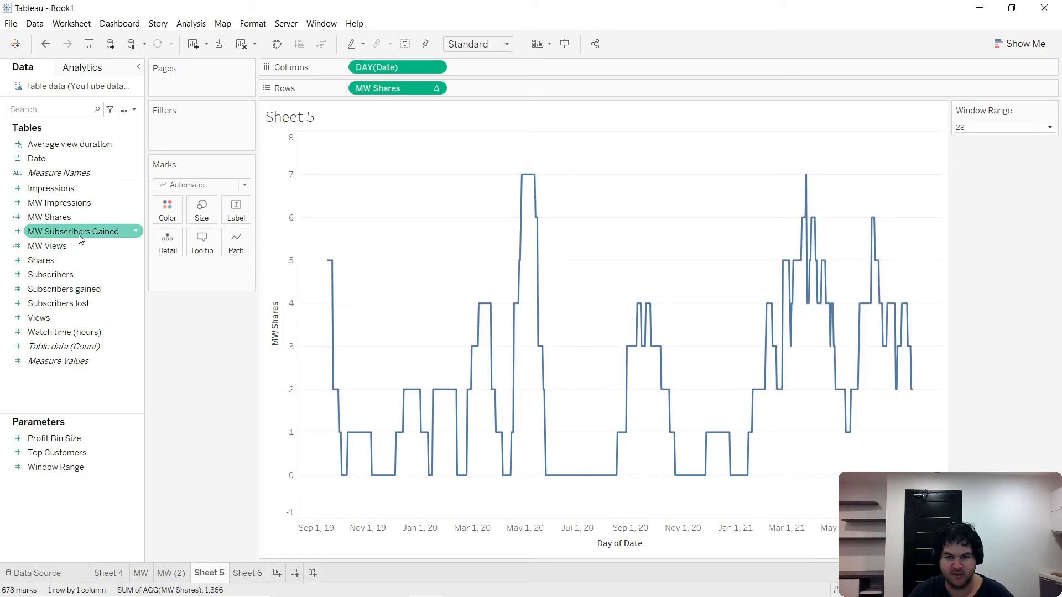
pyautogui.moveTo(81, 237); pyautogui.dragTo(402, 91)
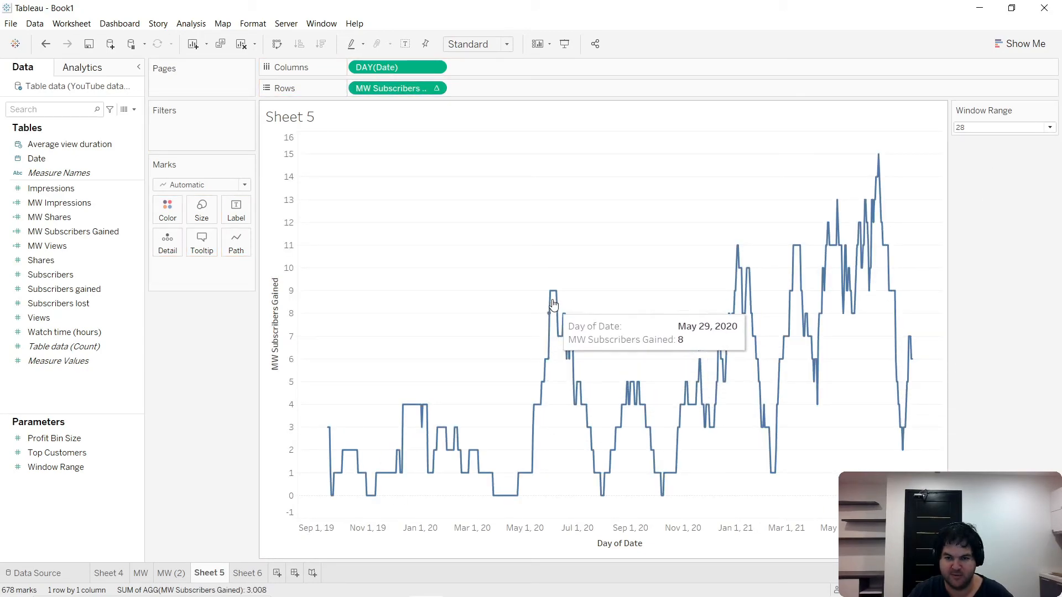
pyautogui.click(435, 67)
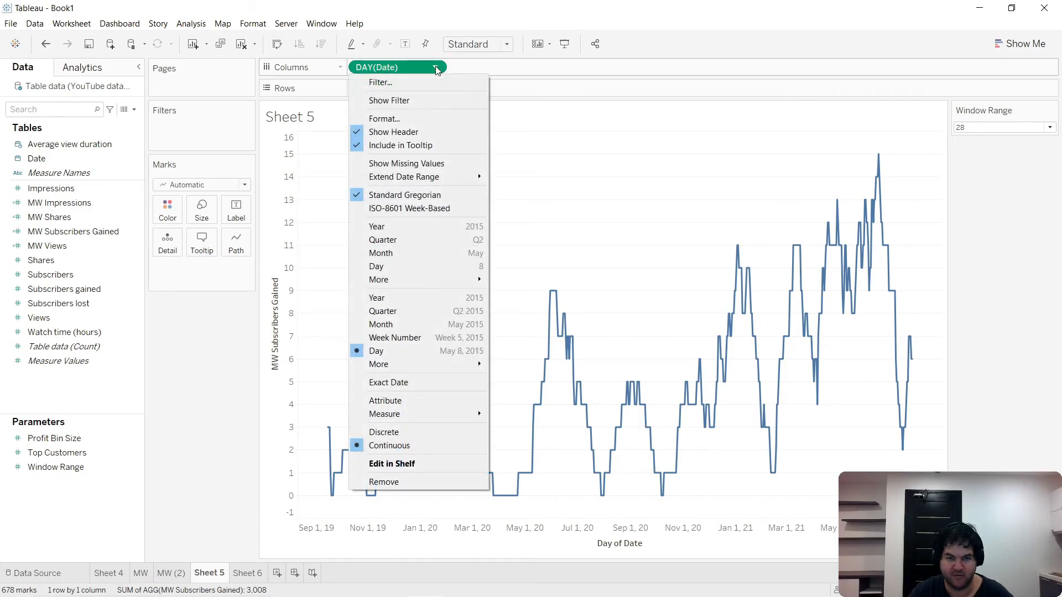
pyautogui.click(441, 165)
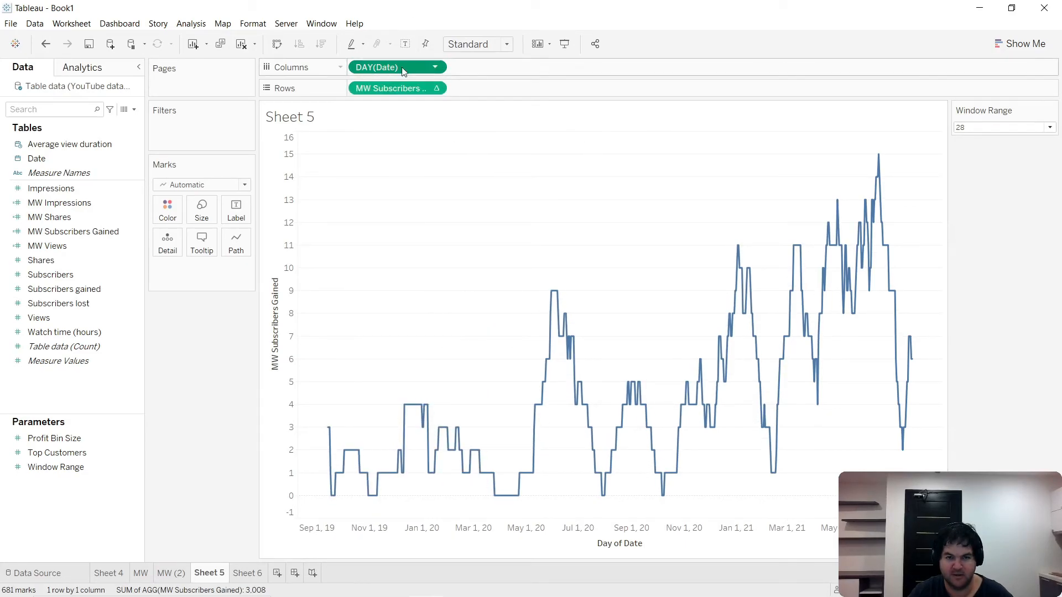
# Compare the subscribers-gained chart with Window Range set to 1 and to 92
pyautogui.click(996, 128)
pyautogui.click(991, 135)
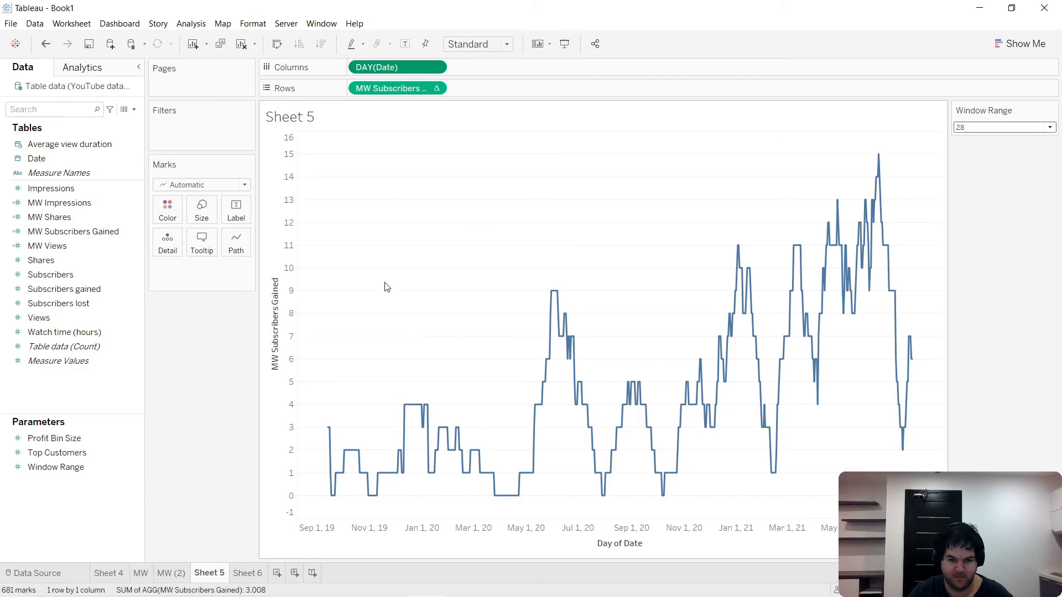
pyautogui.click(969, 128)
pyautogui.click(998, 135)
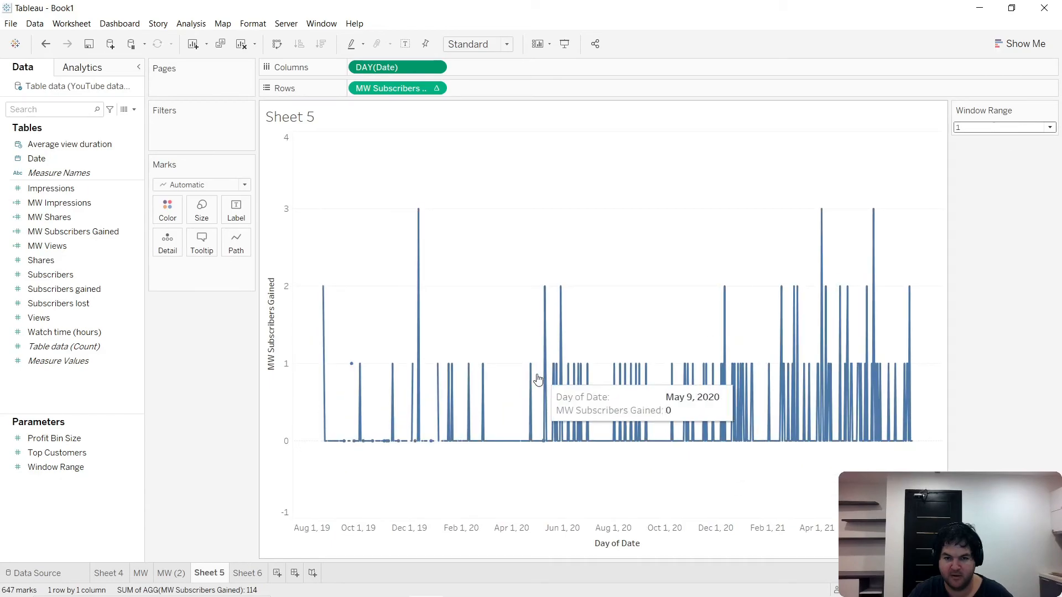
pyautogui.click(1019, 127)
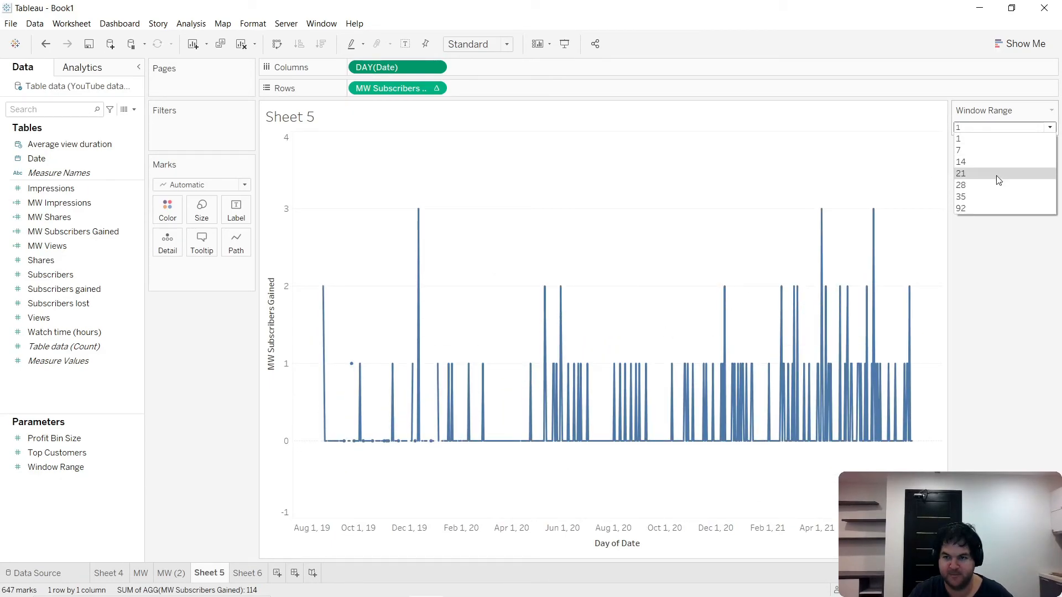
pyautogui.click(985, 208)
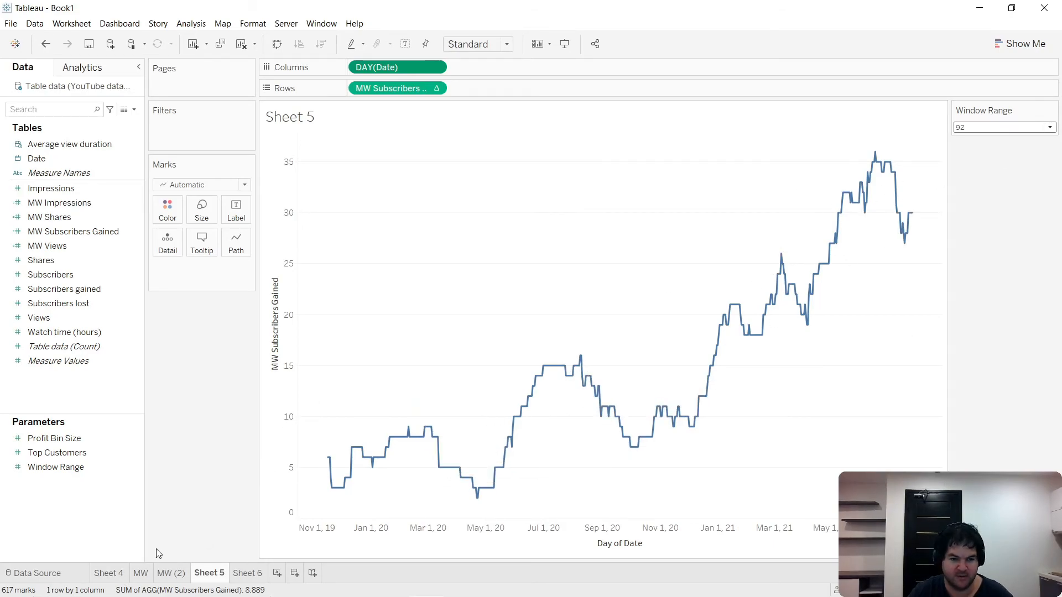
# Add MW Subscribers Gained to Rows on the MW sheet after MW Views, and set Window Range to 7
pyautogui.click(143, 575)
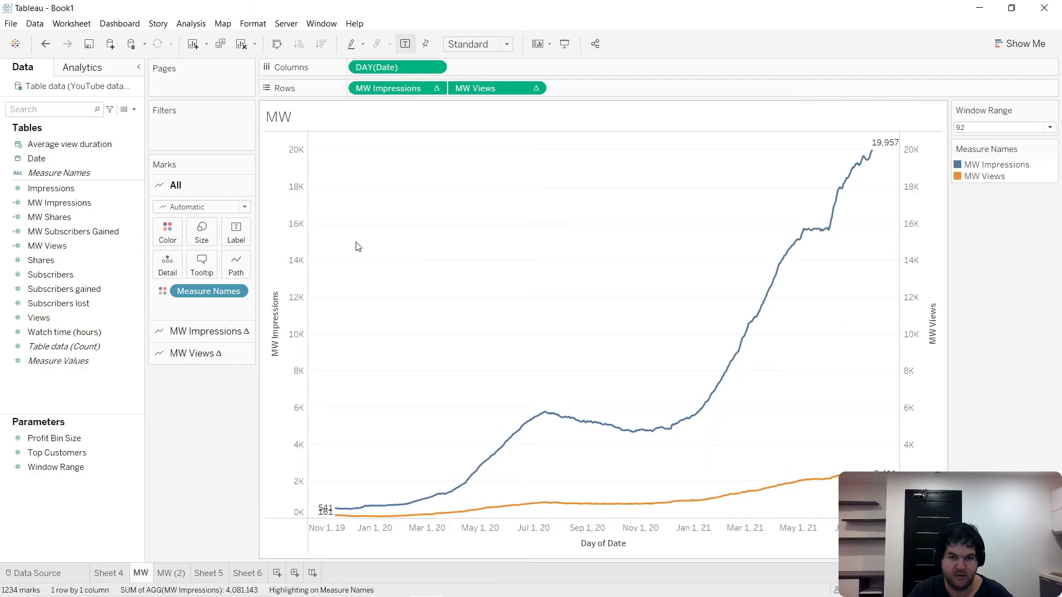
pyautogui.moveTo(66, 231); pyautogui.dragTo(578, 88)
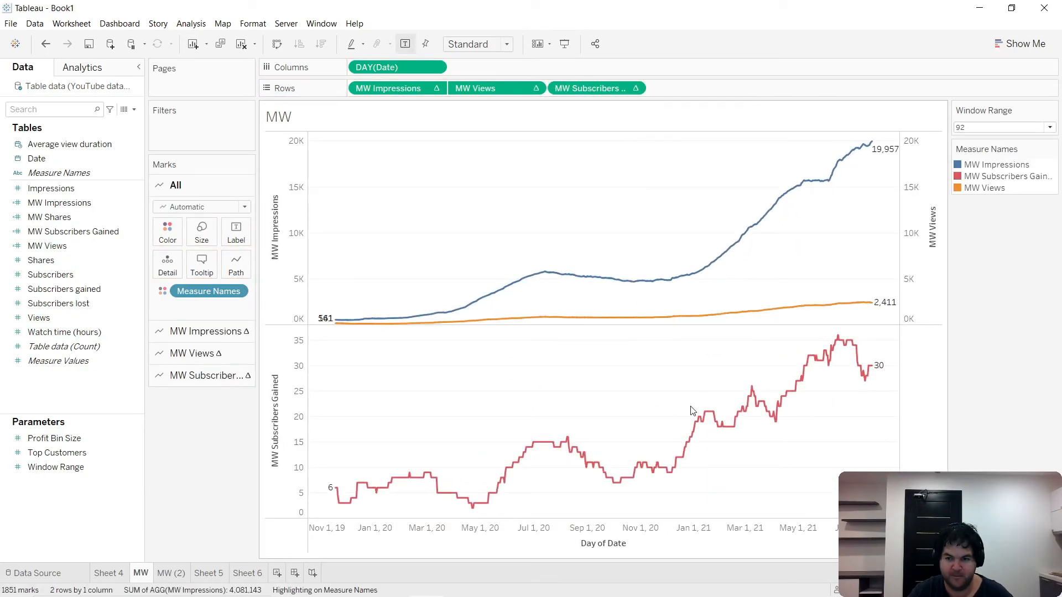
pyautogui.moveTo(878, 369)
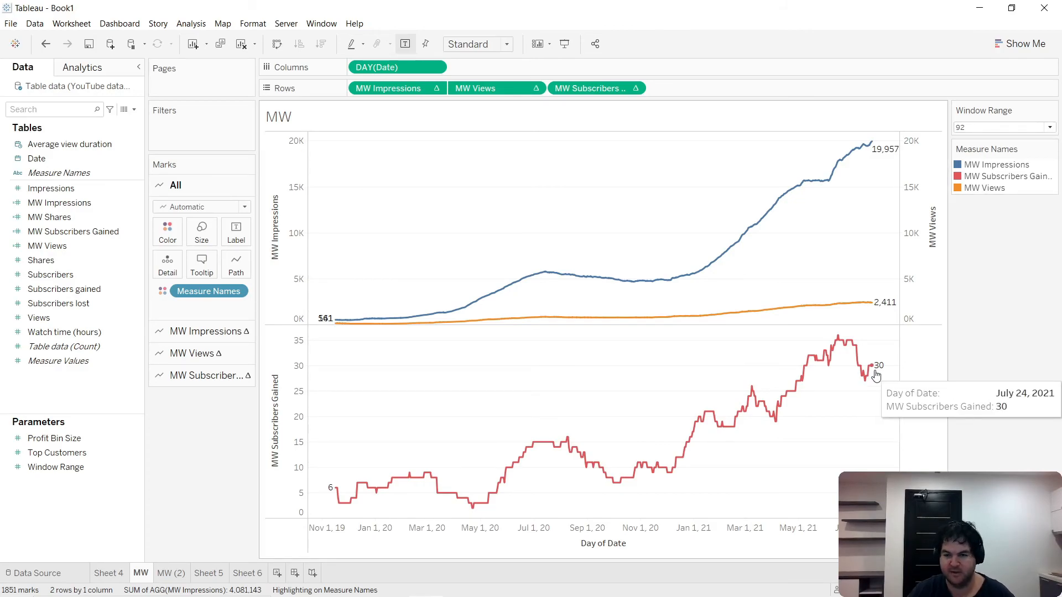
pyautogui.click(1009, 128)
pyautogui.click(990, 160)
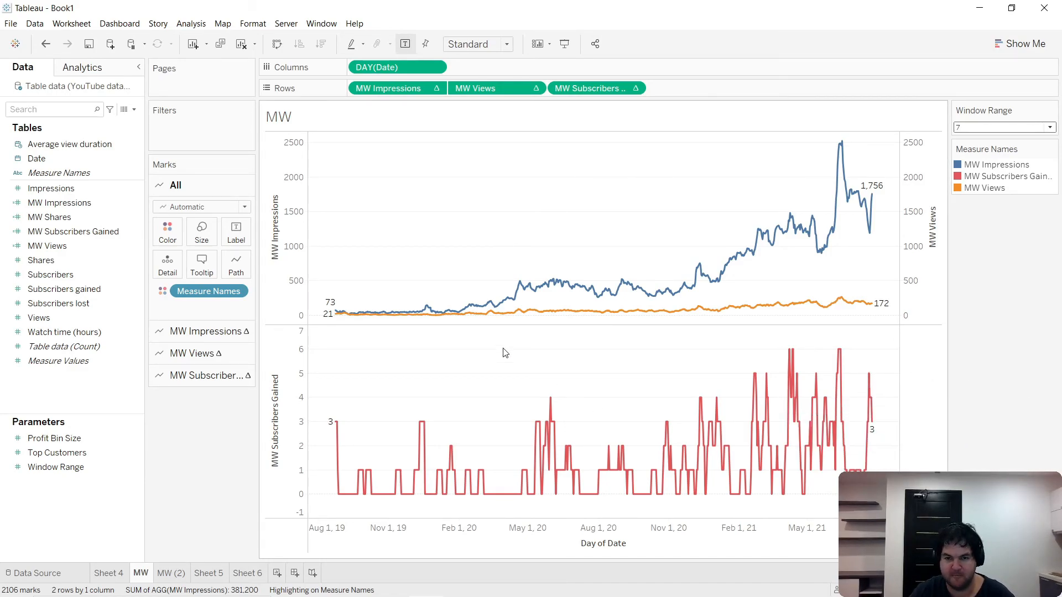
# Open the MW (2) sheet and set its Window Range to 28
pyautogui.click(108, 573)
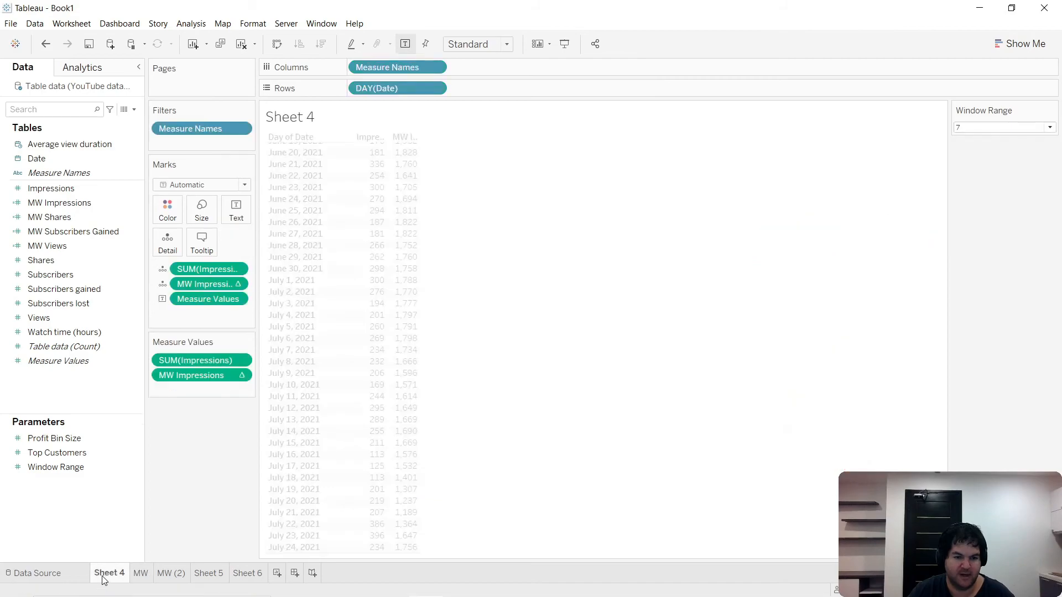
pyautogui.click(171, 574)
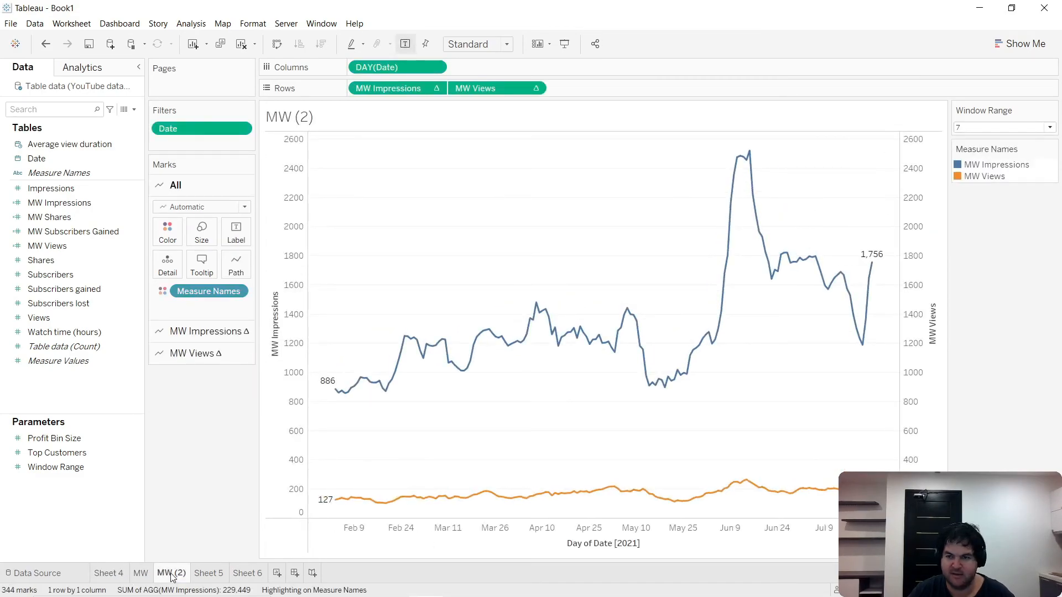
pyautogui.click(996, 127)
pyautogui.click(987, 195)
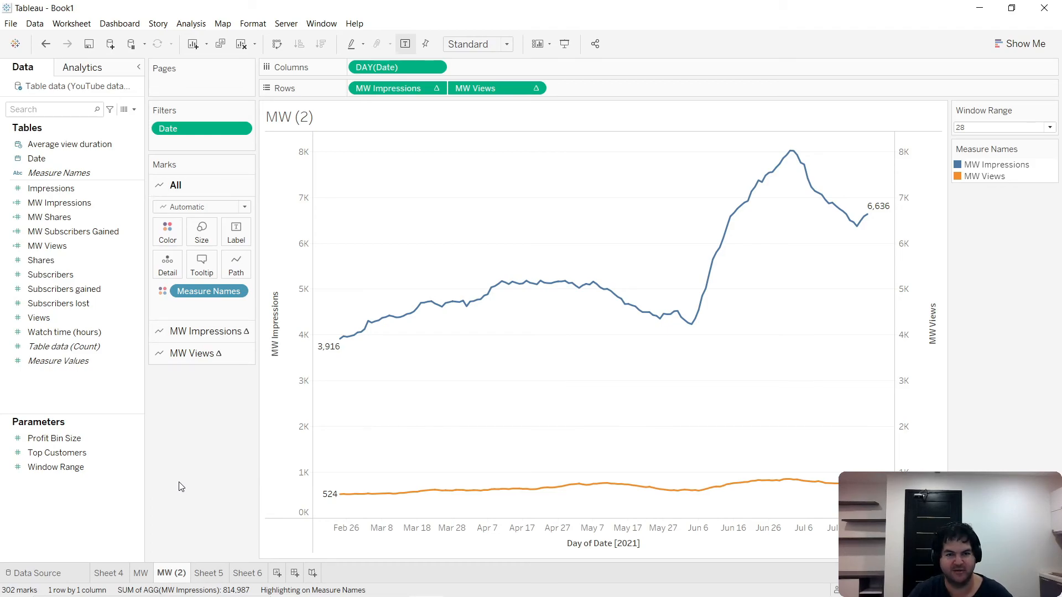
# Look through Sheet 5, Sheet 6 and Sheet 4, and return to the MW sheet
pyautogui.click(210, 573)
pyautogui.click(239, 574)
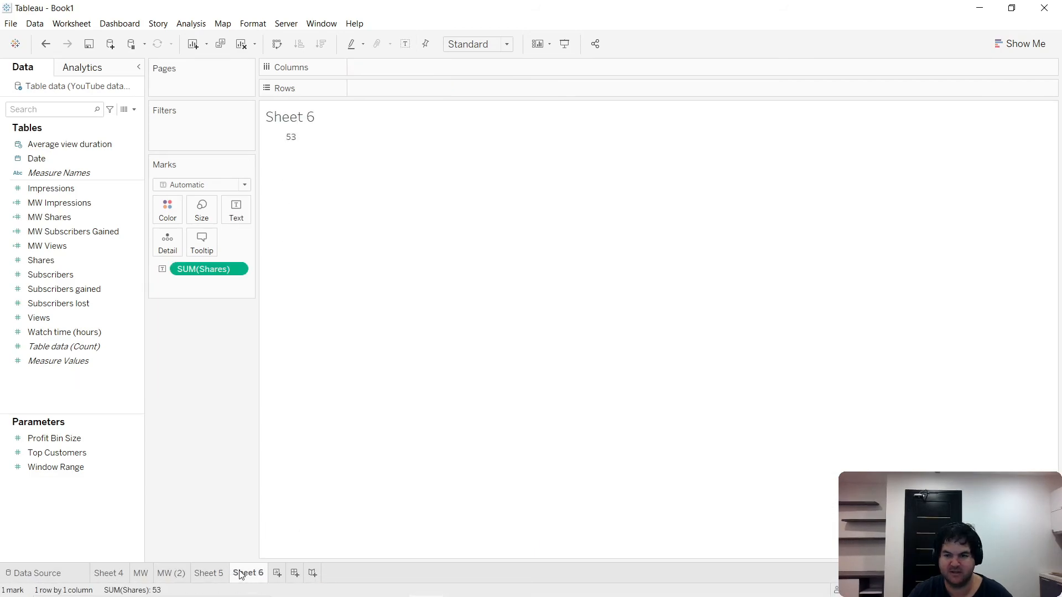
pyautogui.click(121, 575)
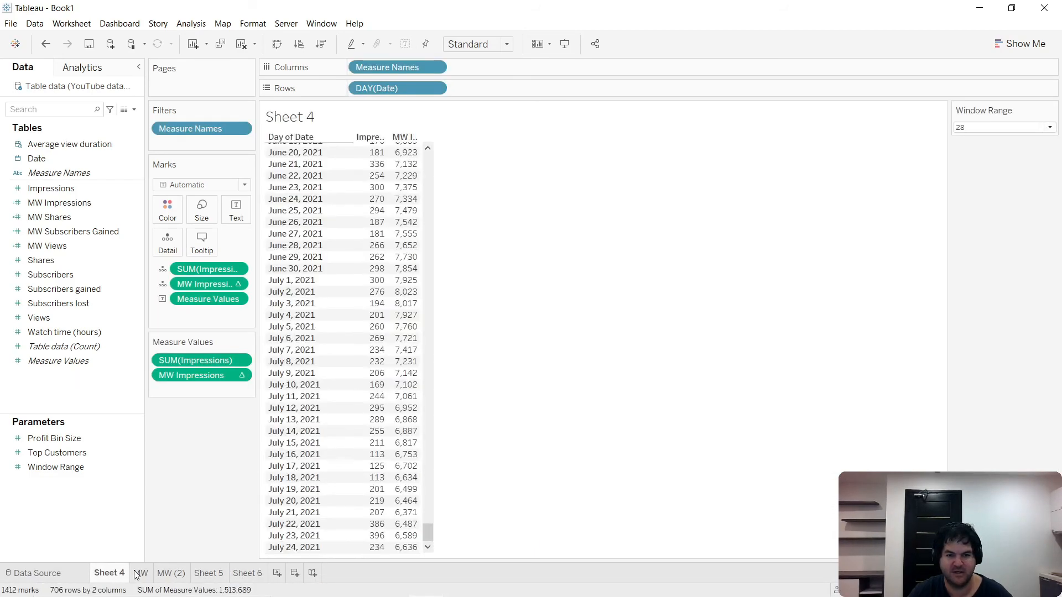
pyautogui.click(151, 573)
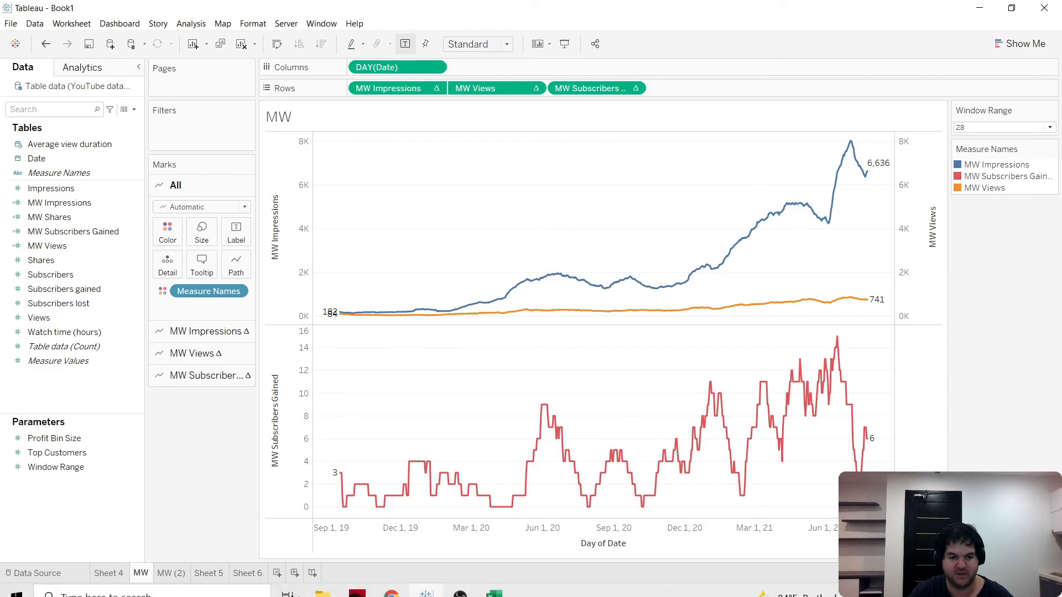
# Switch to YouTube Studio in Chrome, close the detailed report and examine the channel's views for the last 28 days
pyautogui.click(394, 588)
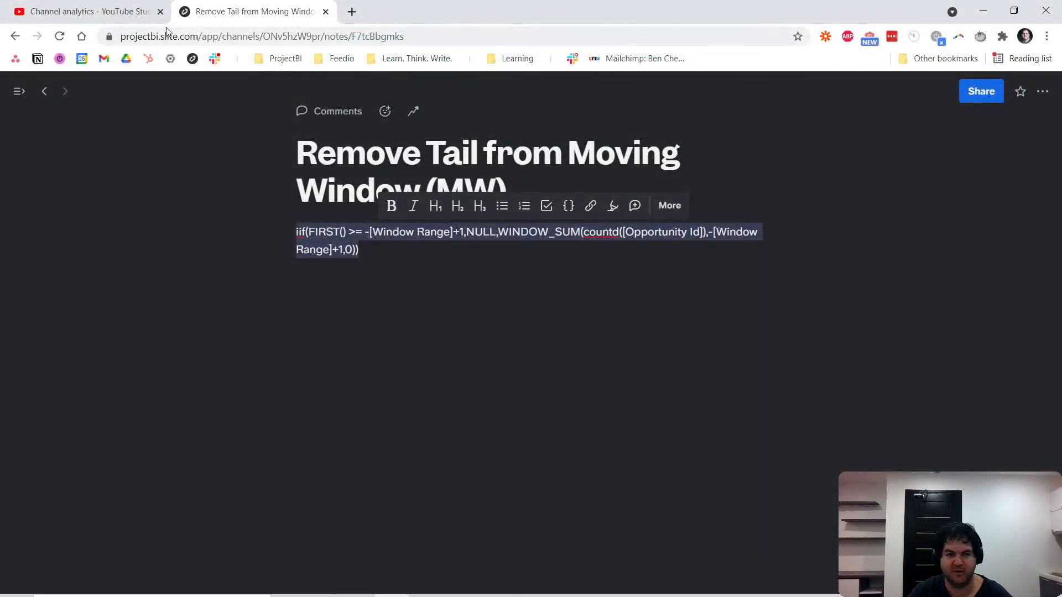
pyautogui.click(83, 11)
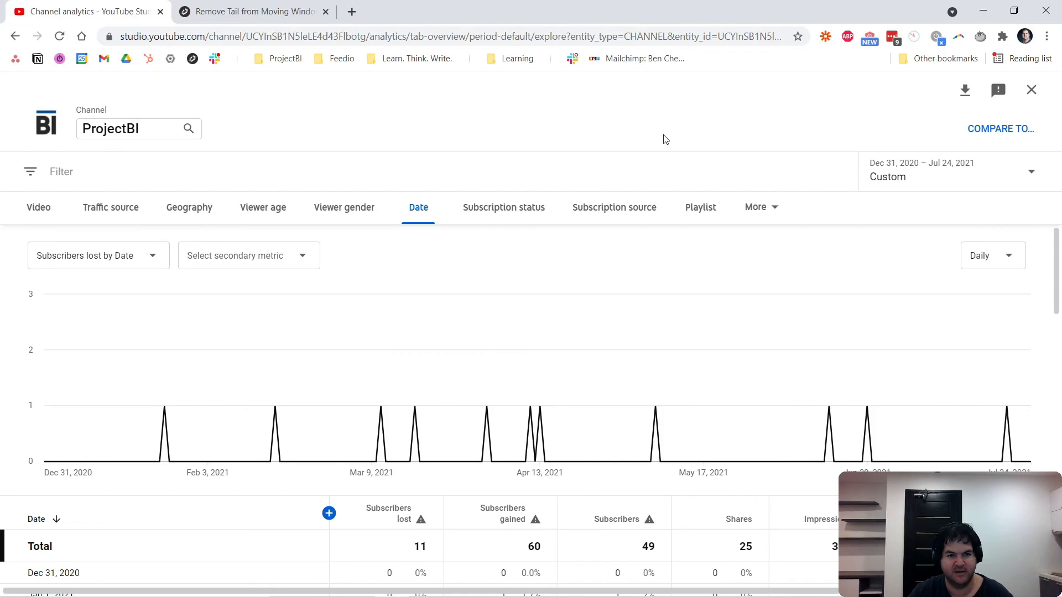
pyautogui.click(1030, 89)
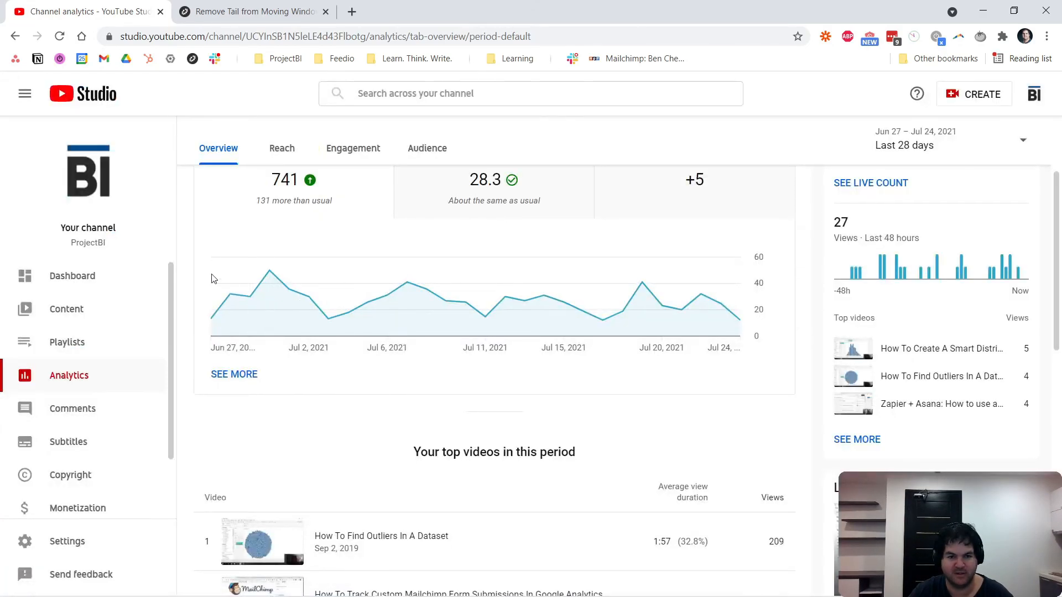
pyautogui.scroll(3, 337, 245)
pyautogui.moveTo(316, 341)
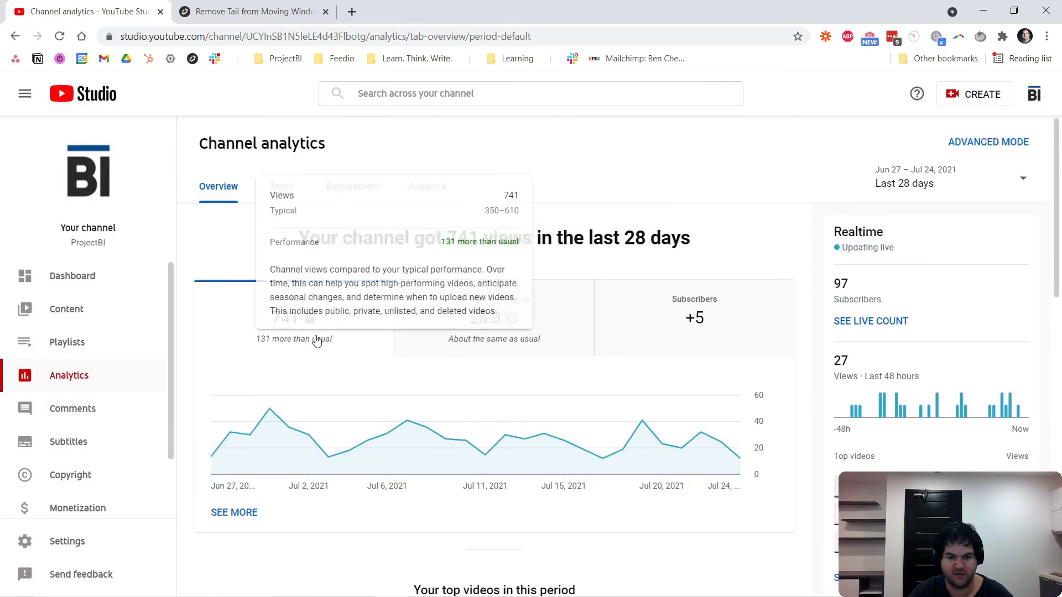
pyautogui.moveTo(441, 242); pyautogui.dragTo(518, 244)
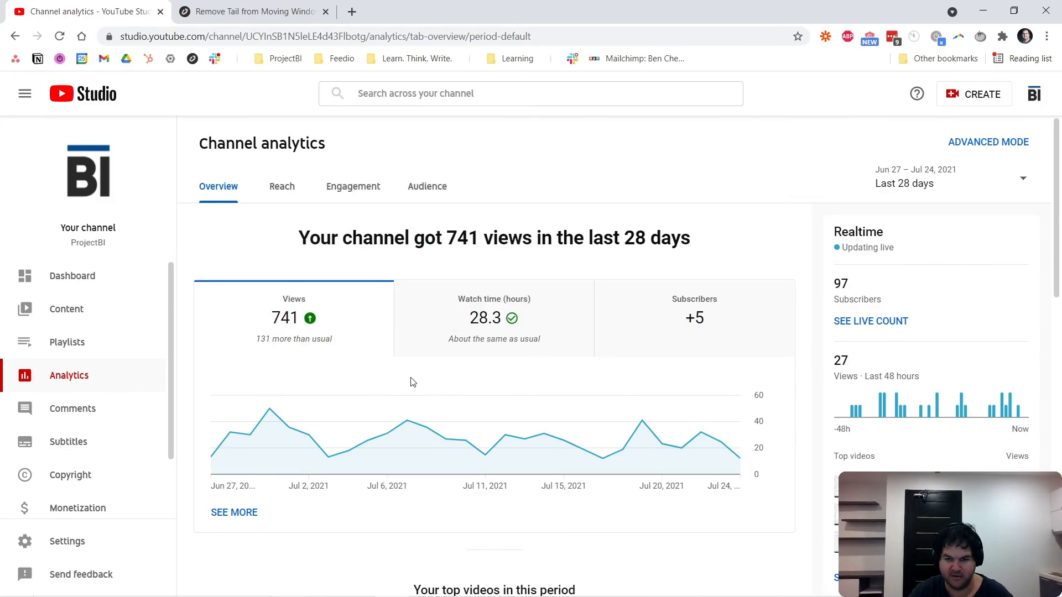
# Set the channel analytics period to Lifetime to view the daily views trend
pyautogui.click(985, 183)
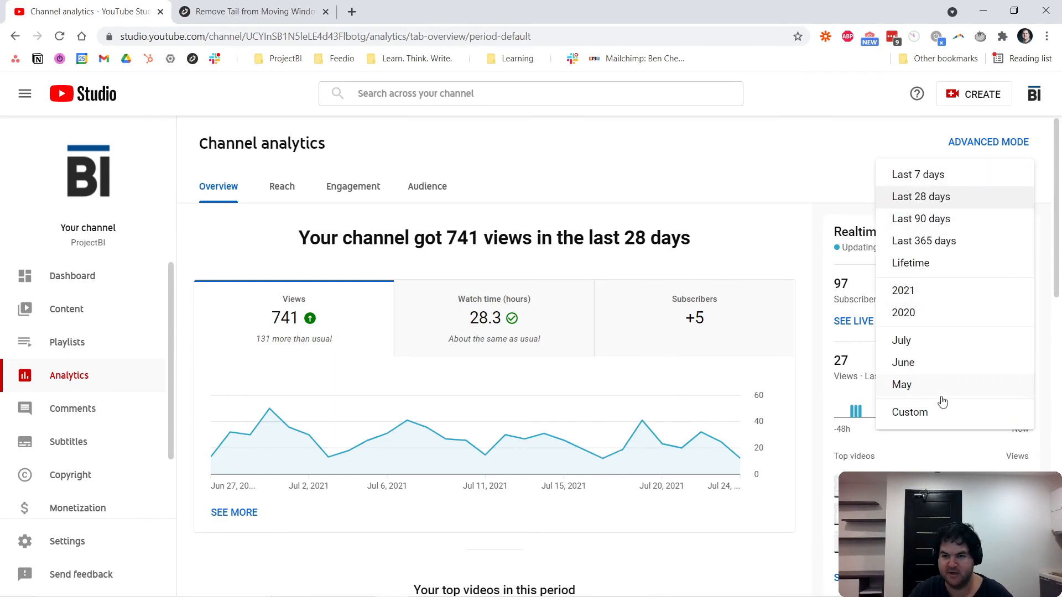
pyautogui.click(928, 266)
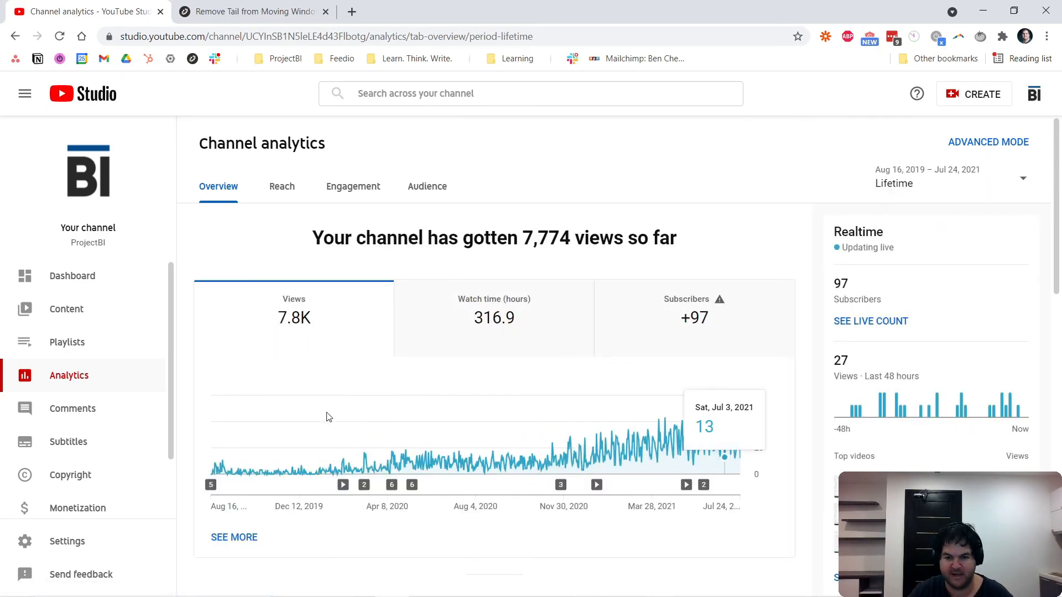